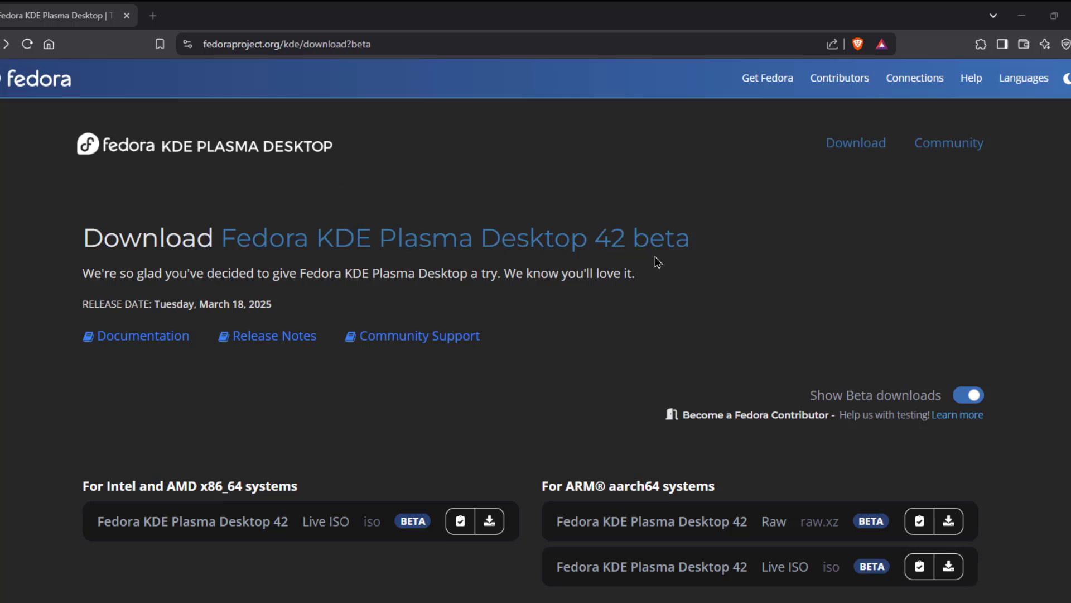
# - Boot from the Fedora USB DISK 2.0 drive and start the Fedora-KDE-Desktop-Live entry
pyautogui.scroll(-7, 658, 297)
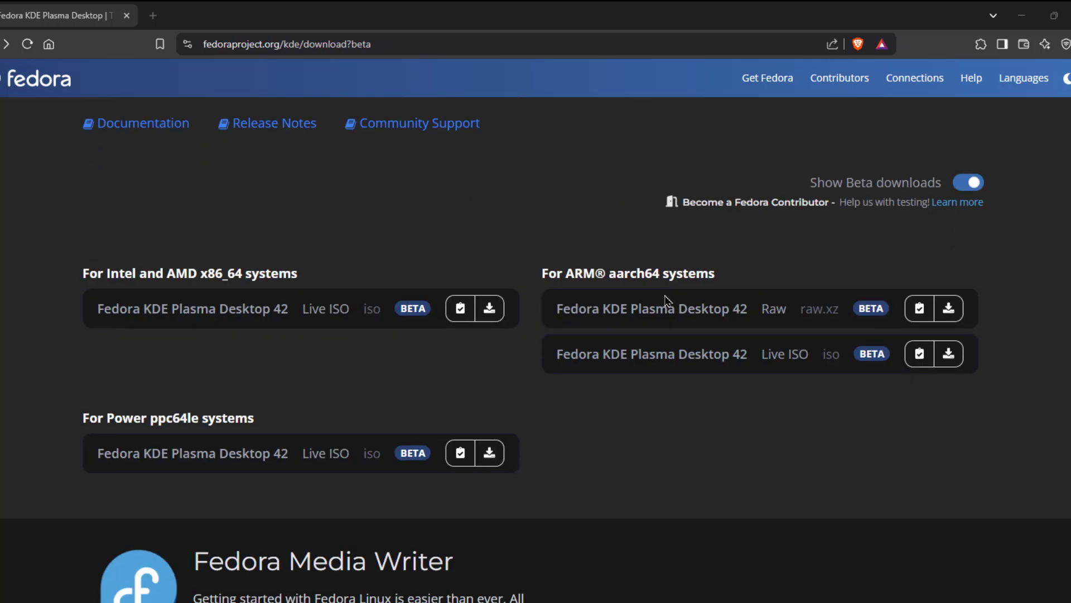
pyautogui.scroll(2, 708, 318)
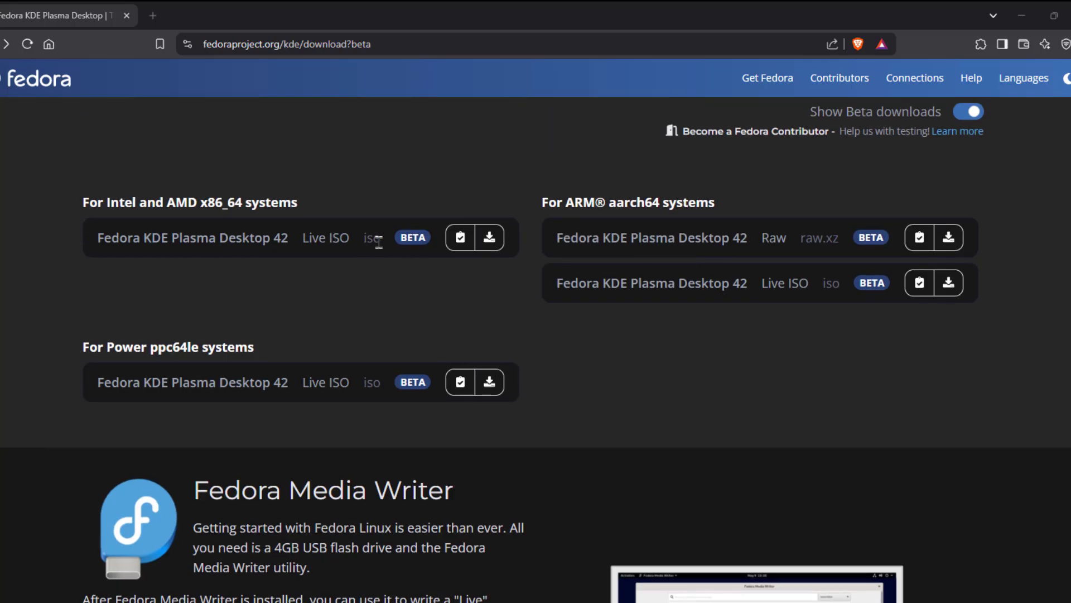
pyautogui.scroll(-15, 623, 375)
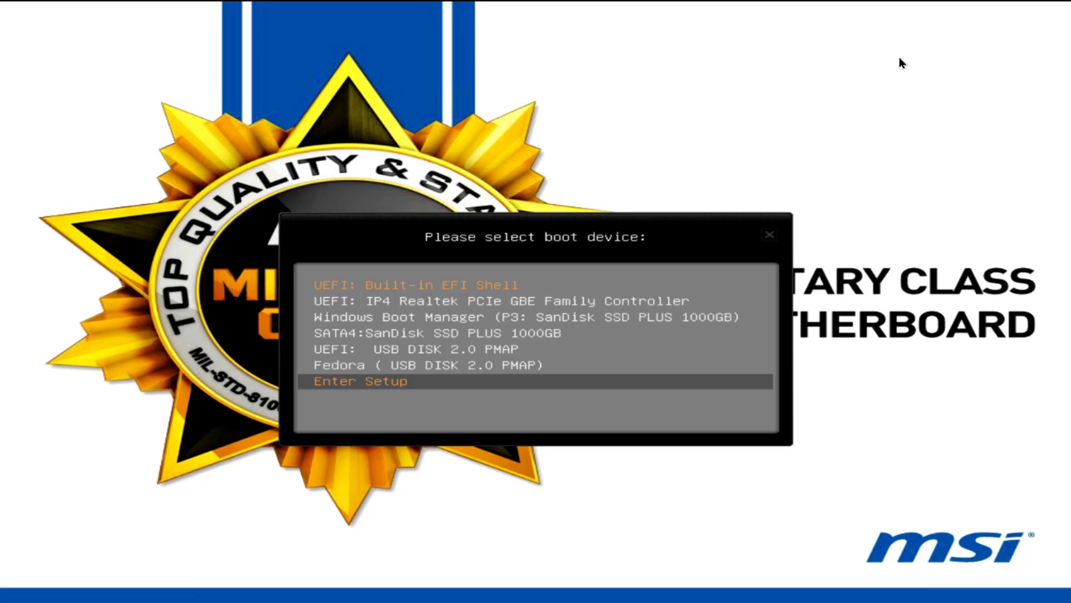
pyautogui.press('Up')
pyautogui.press('Return')
pyautogui.press('Up')
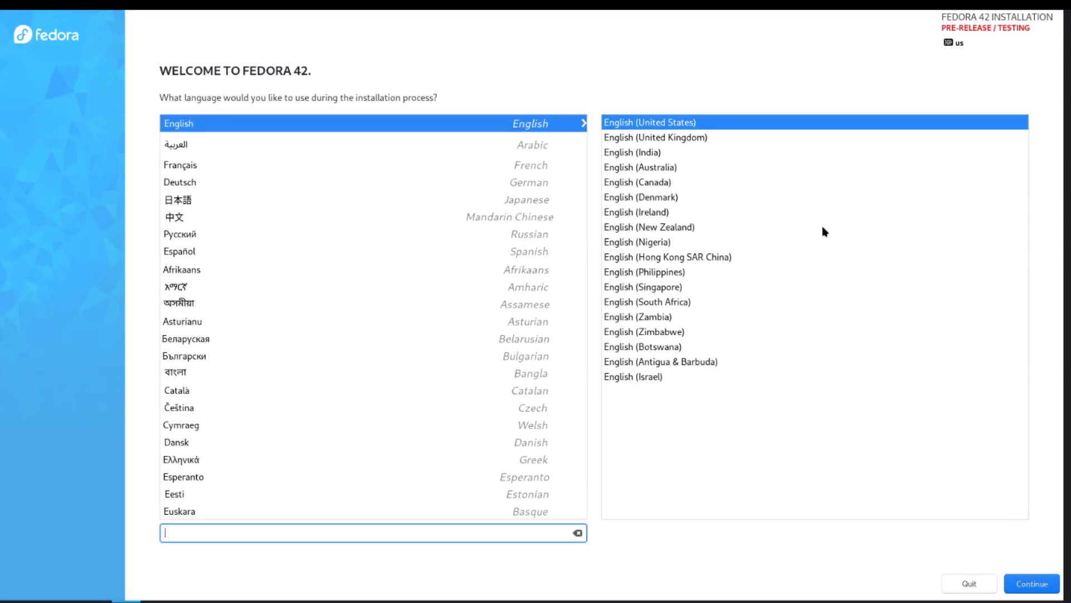
# - Keep English and choose the SanDisk SSD as the installation destination
pyautogui.click(1031, 583)
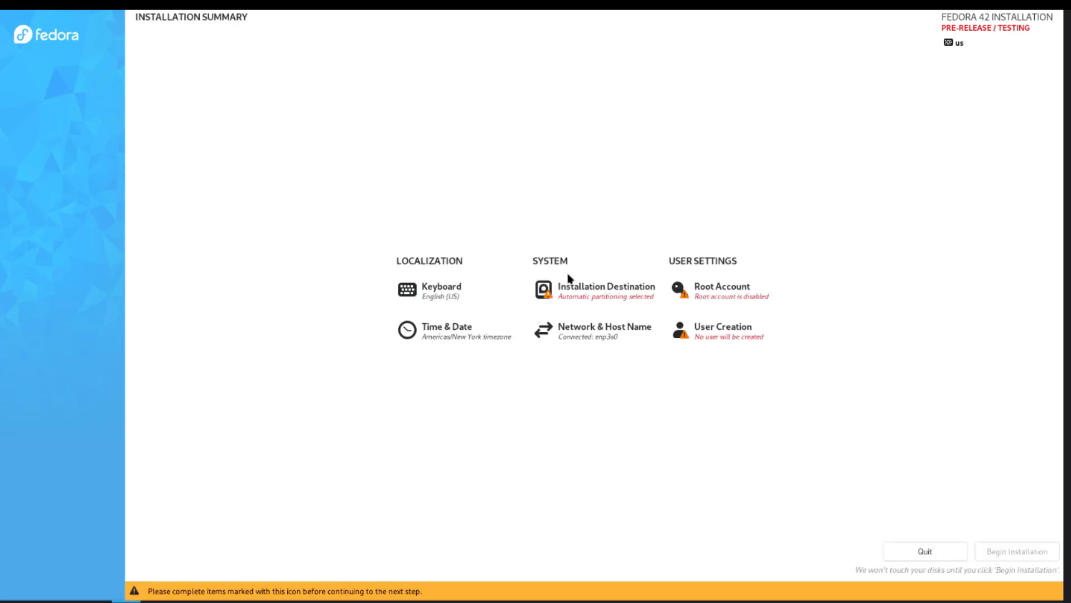
pyautogui.click(583, 295)
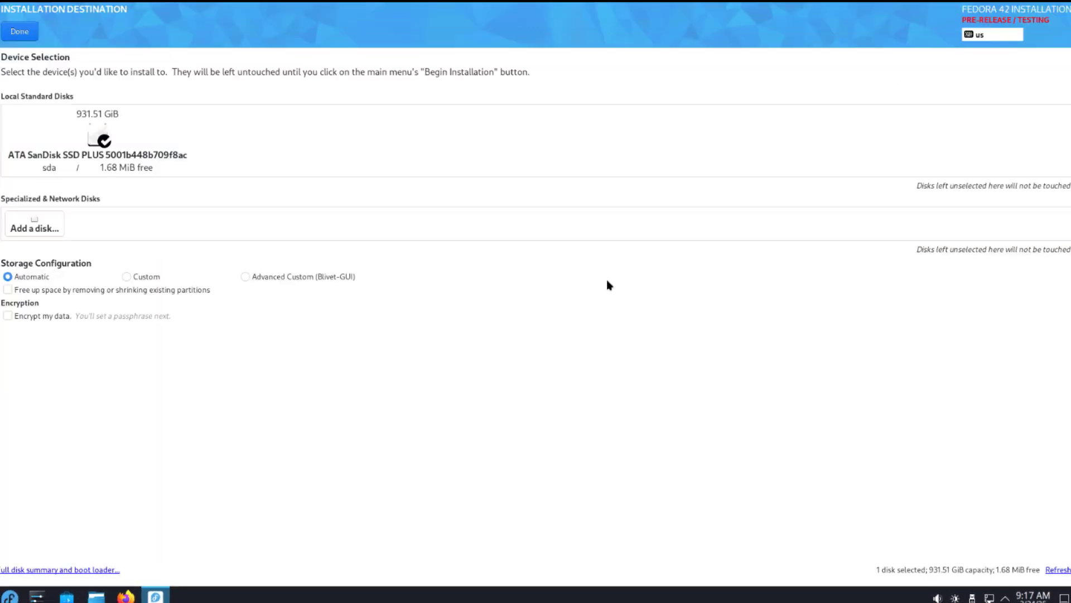
pyautogui.click(99, 138)
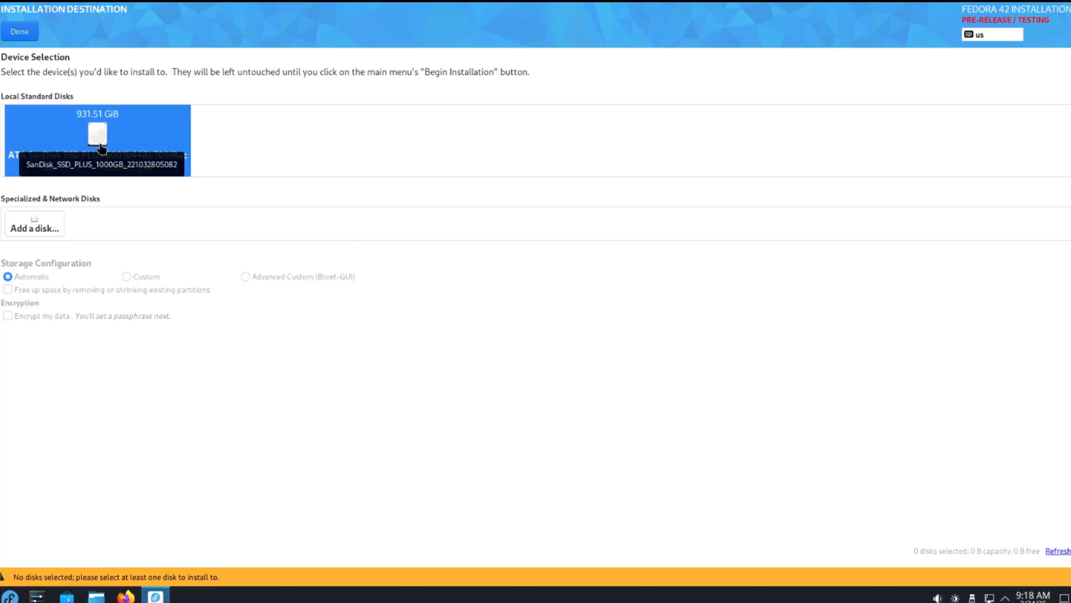
pyautogui.click(98, 136)
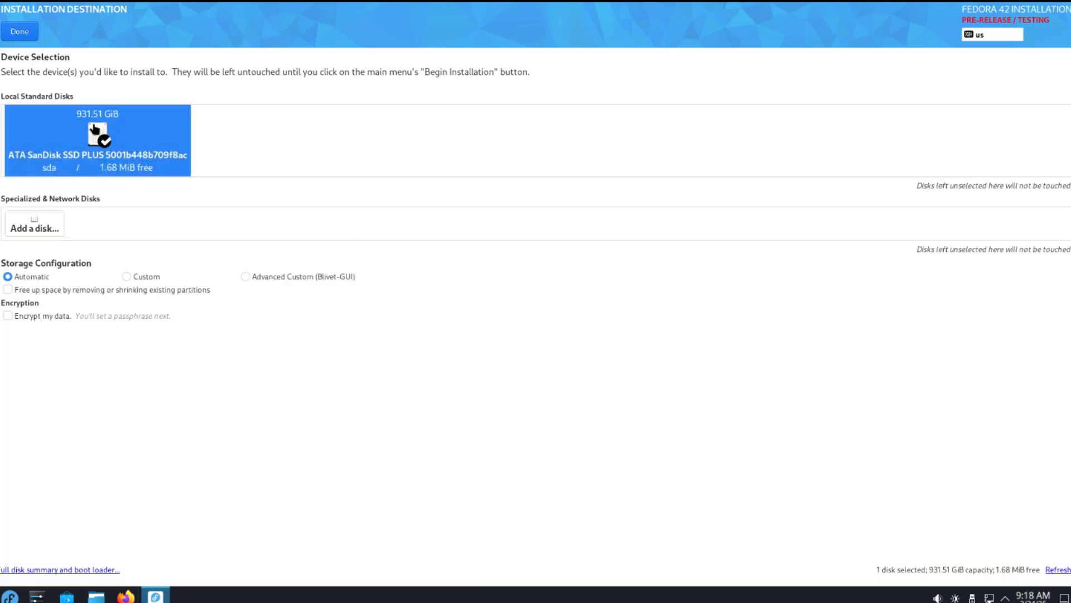
pyautogui.click(20, 32)
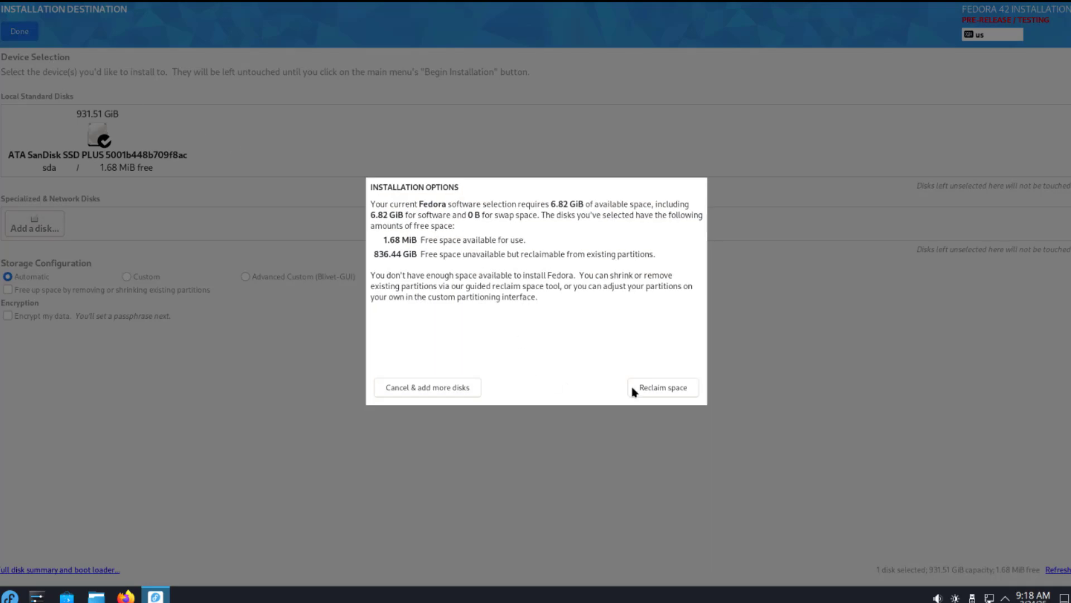
# - Reclaim the whole SanDisk disk by deleting all its existing partitions
pyautogui.click(634, 389)
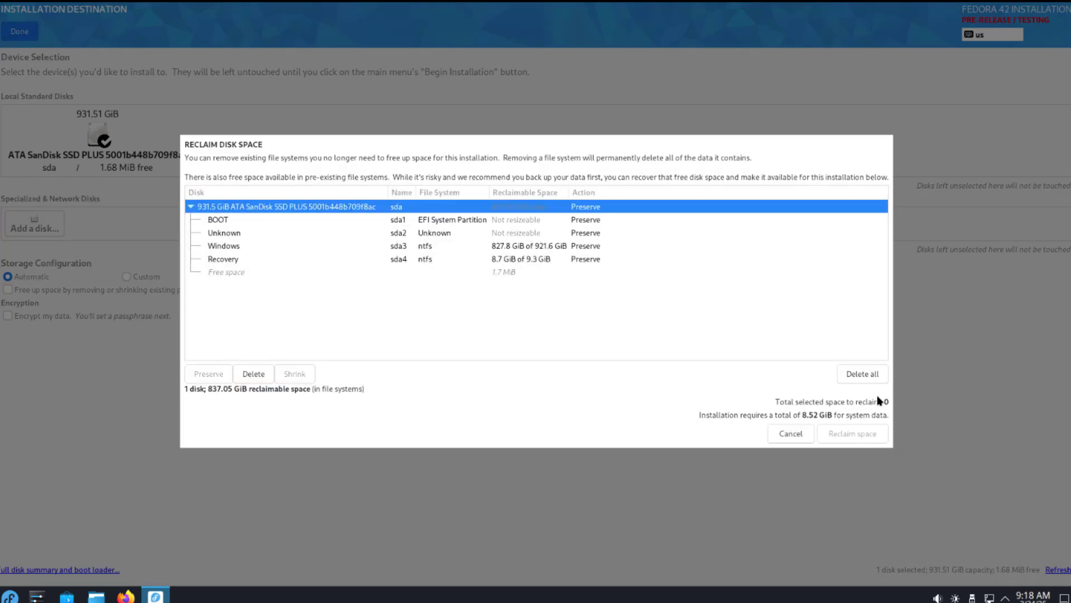
pyautogui.click(860, 380)
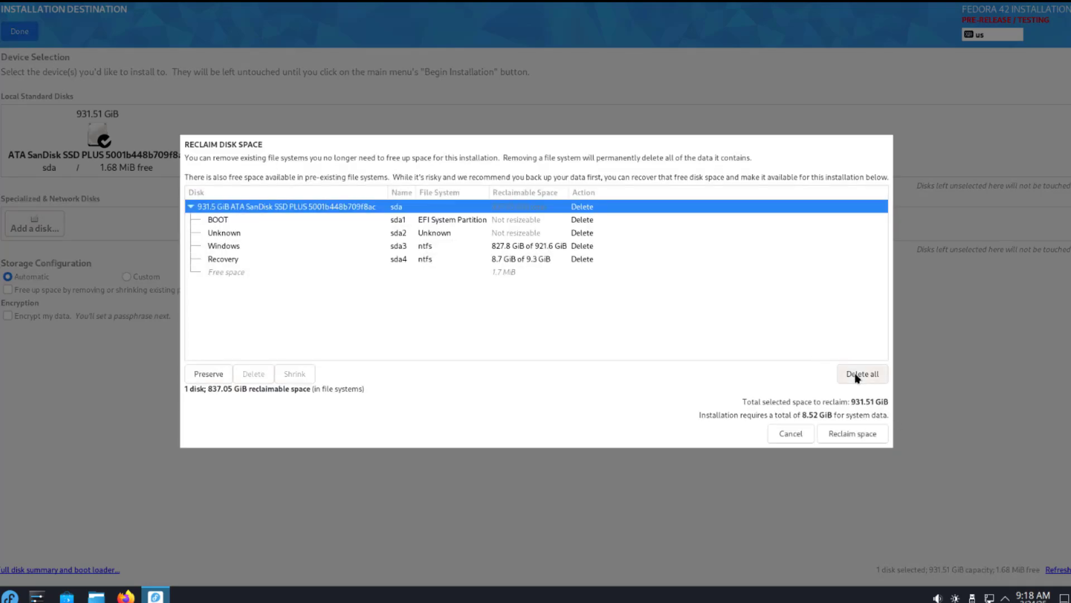
pyautogui.click(854, 434)
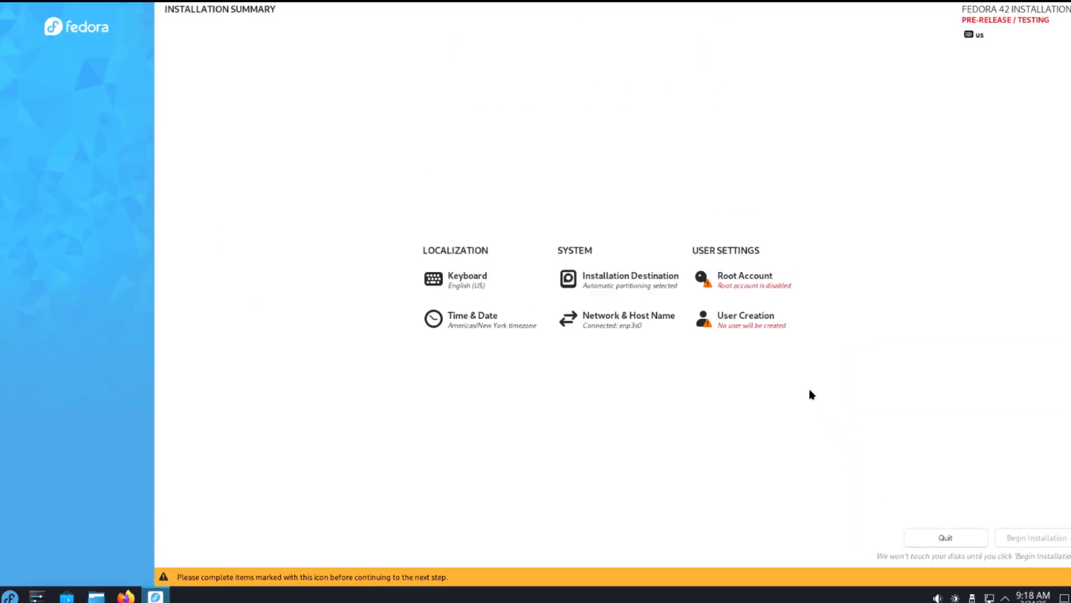
# - Enable the root account, then enter and confirm a root password
pyautogui.click(732, 282)
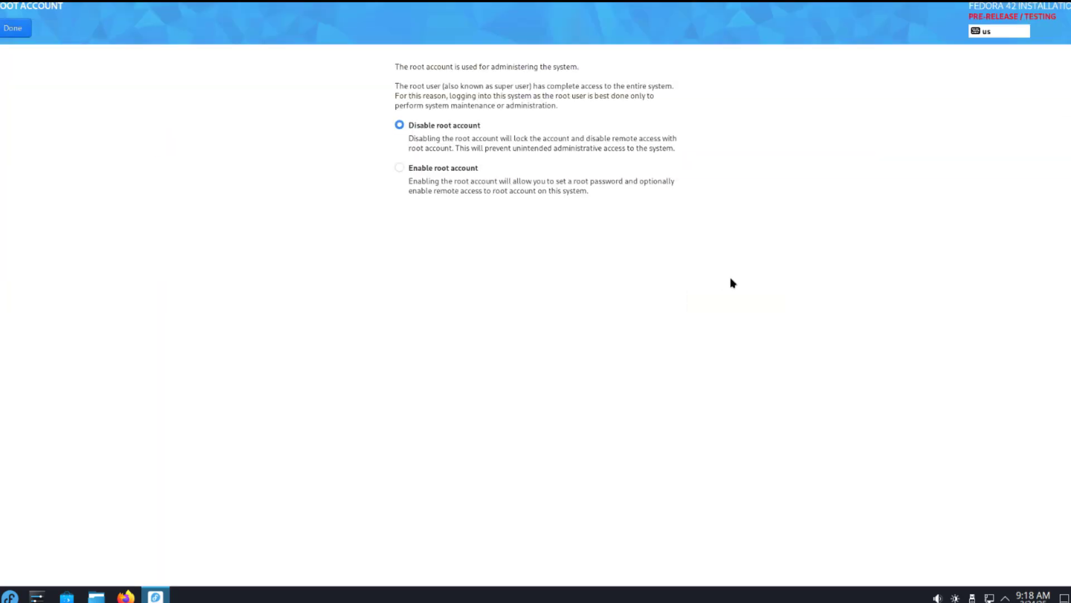
pyautogui.click(400, 169)
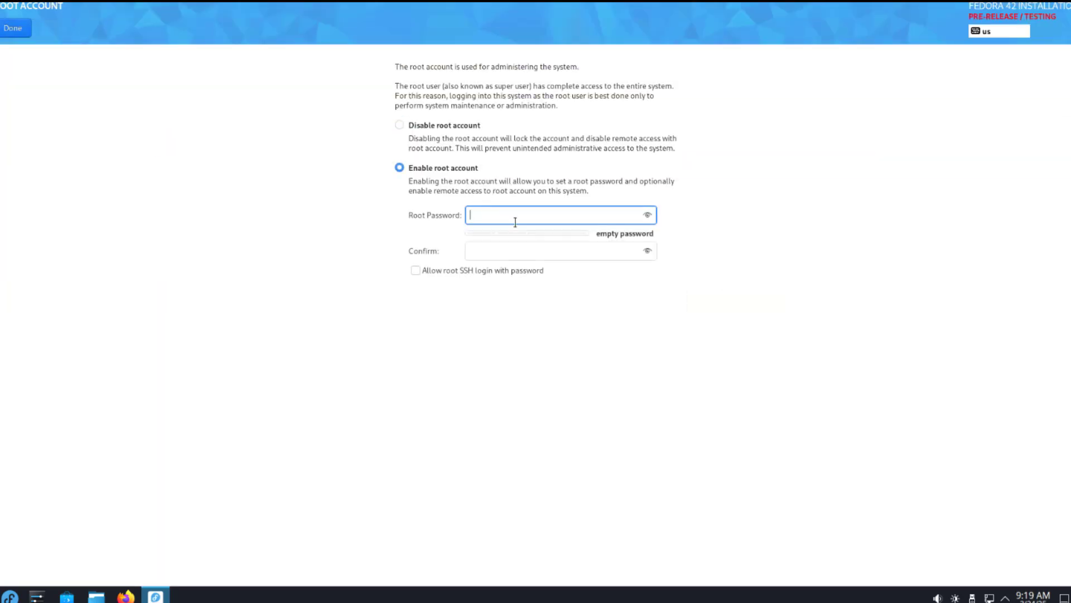
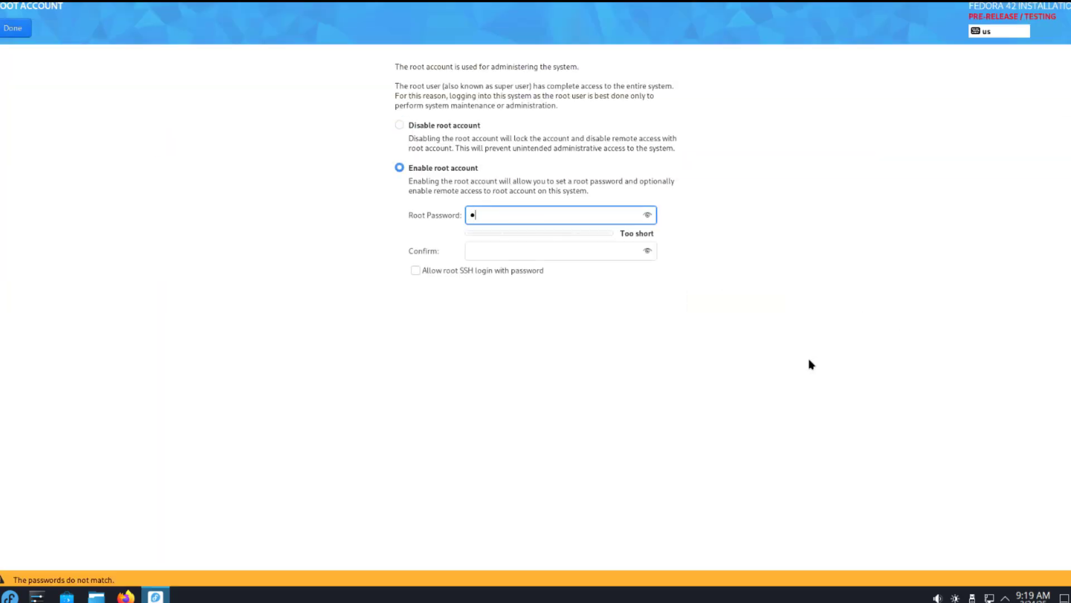
pyautogui.click(564, 247)
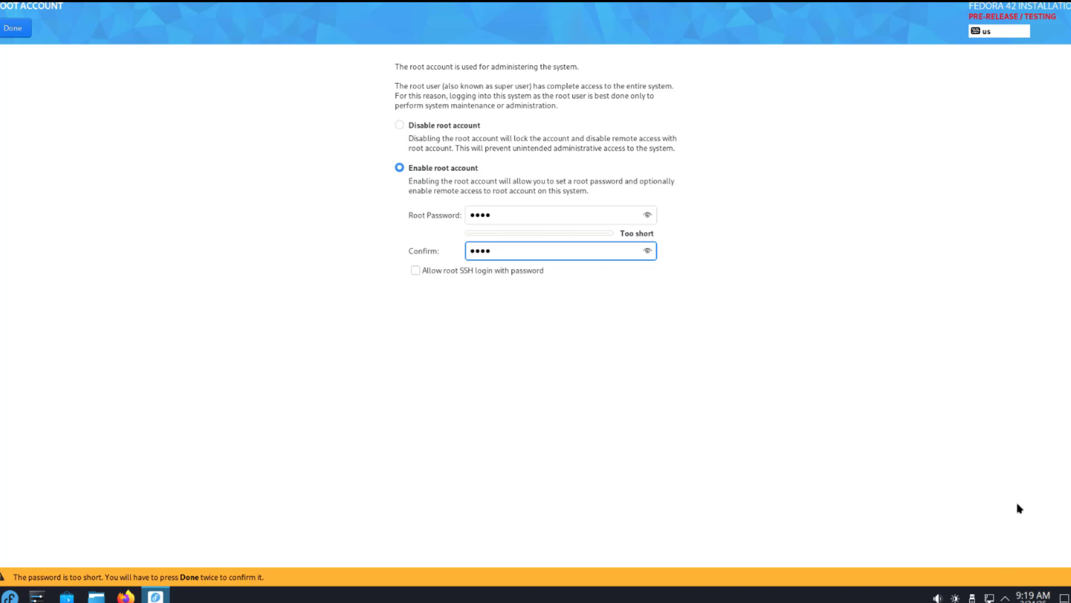
# - Accept the short root password and fill in a new user's full name and password
pyautogui.doubleClick(28, 25)
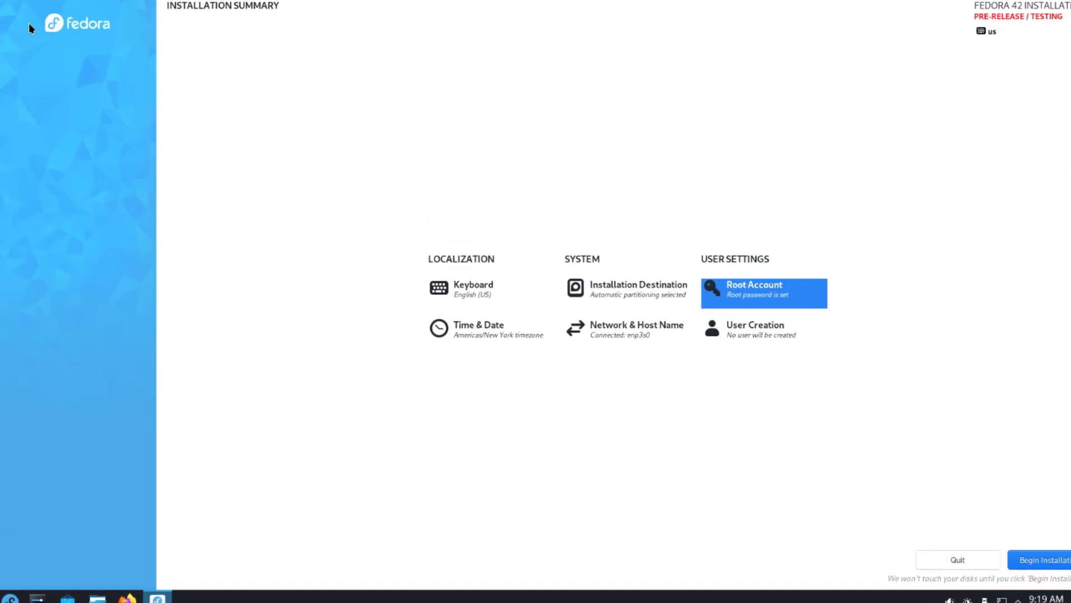
pyautogui.click(752, 329)
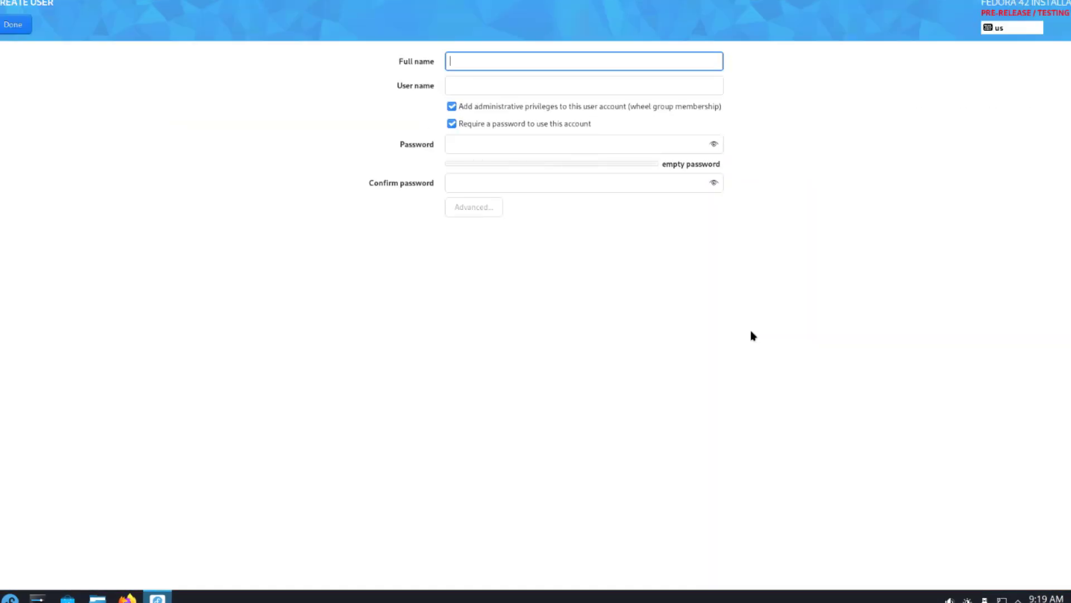
pyautogui.write('j')
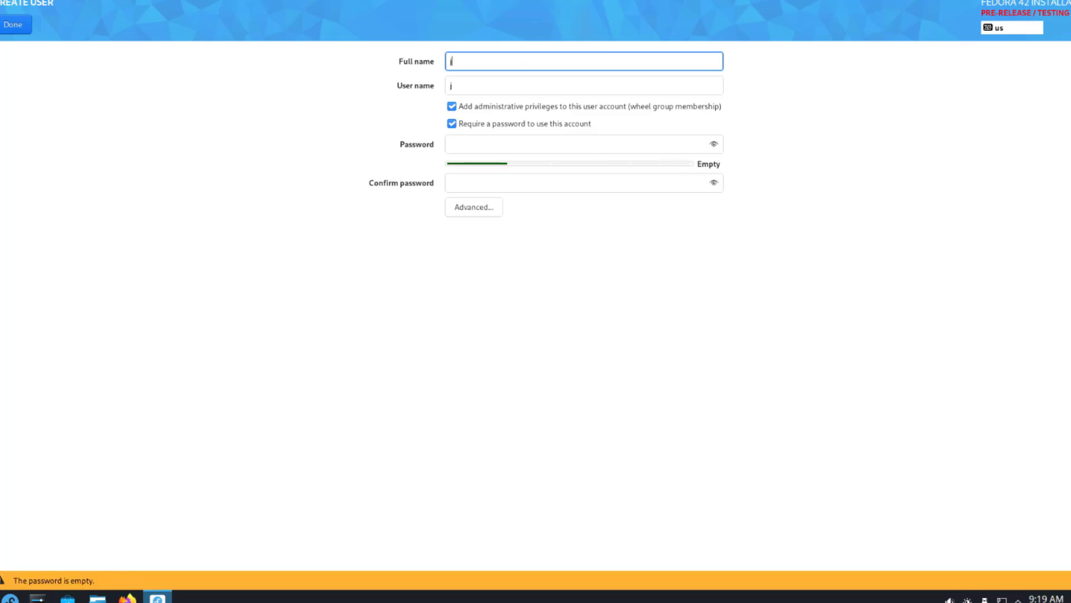
pyautogui.write('ohn')
pyautogui.click(501, 146)
pyautogui.click(504, 179)
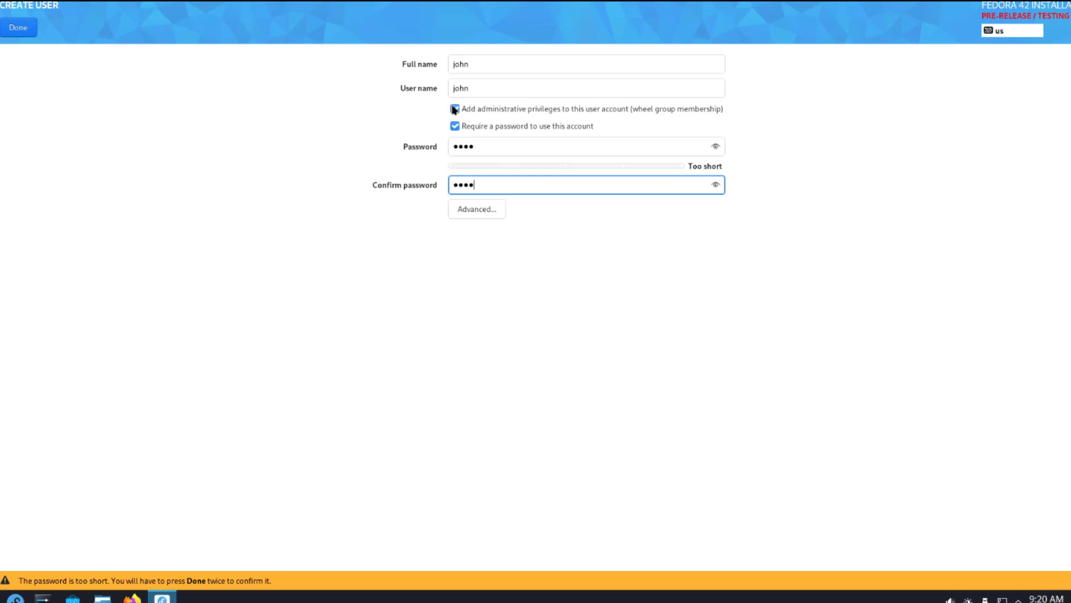
# - Confirm the user despite the short password, install Fedora, and finish the installation
pyautogui.click(28, 33)
pyautogui.click(28, 32)
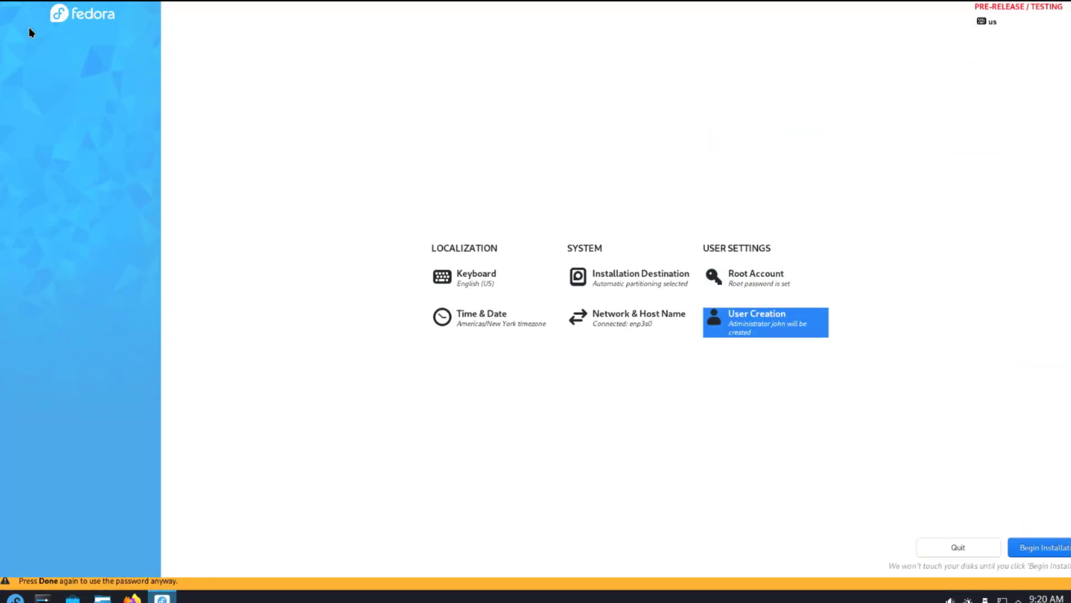
pyautogui.click(1062, 565)
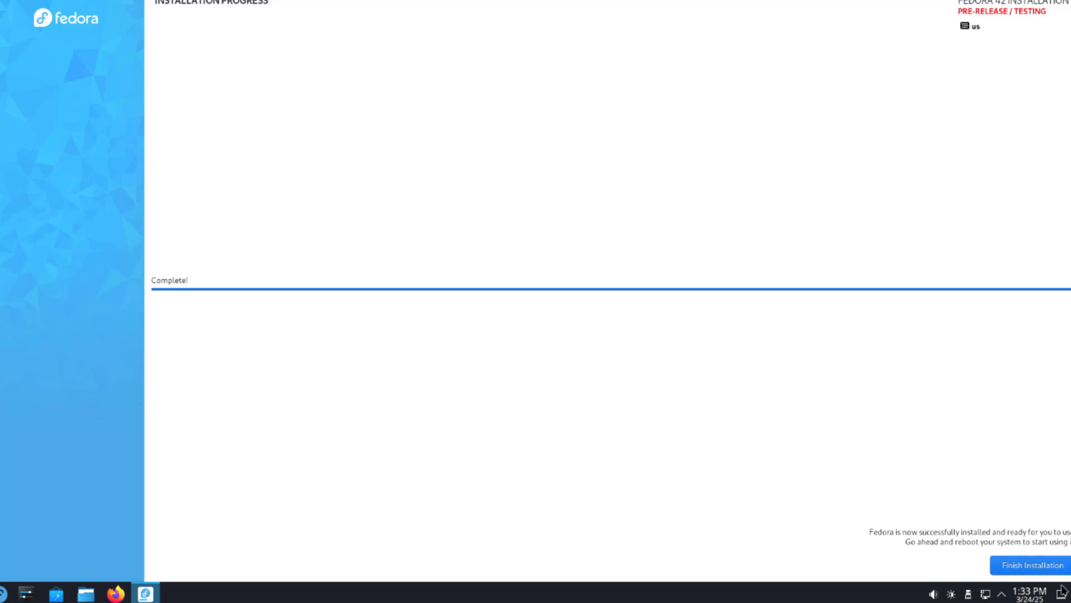
pyautogui.click(1043, 566)
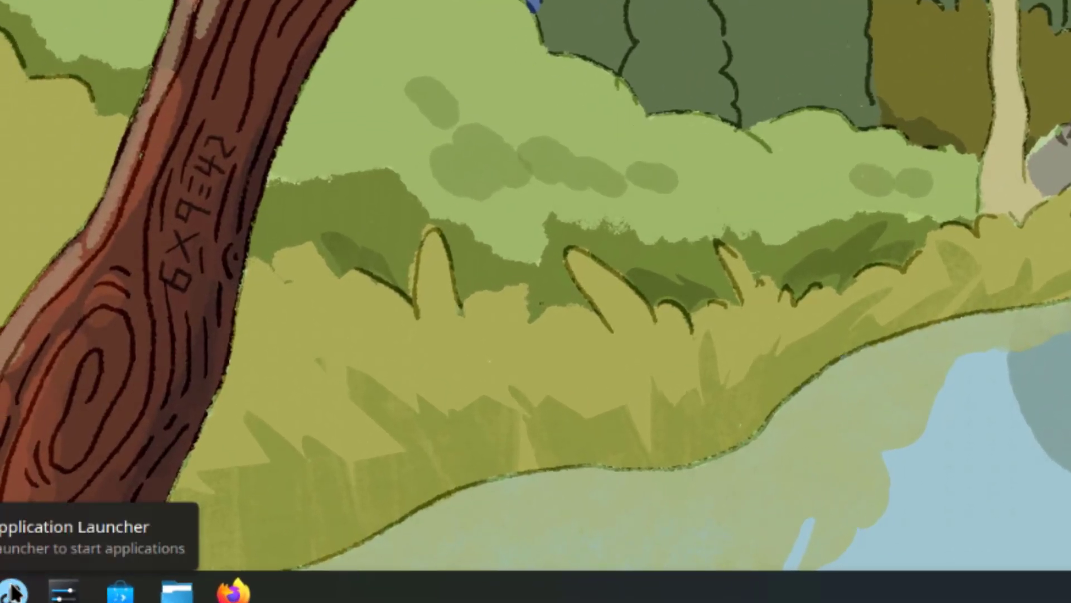
# - In the launcher, scroll All Applications from K through S, then show the Development category
pyautogui.click(14, 590)
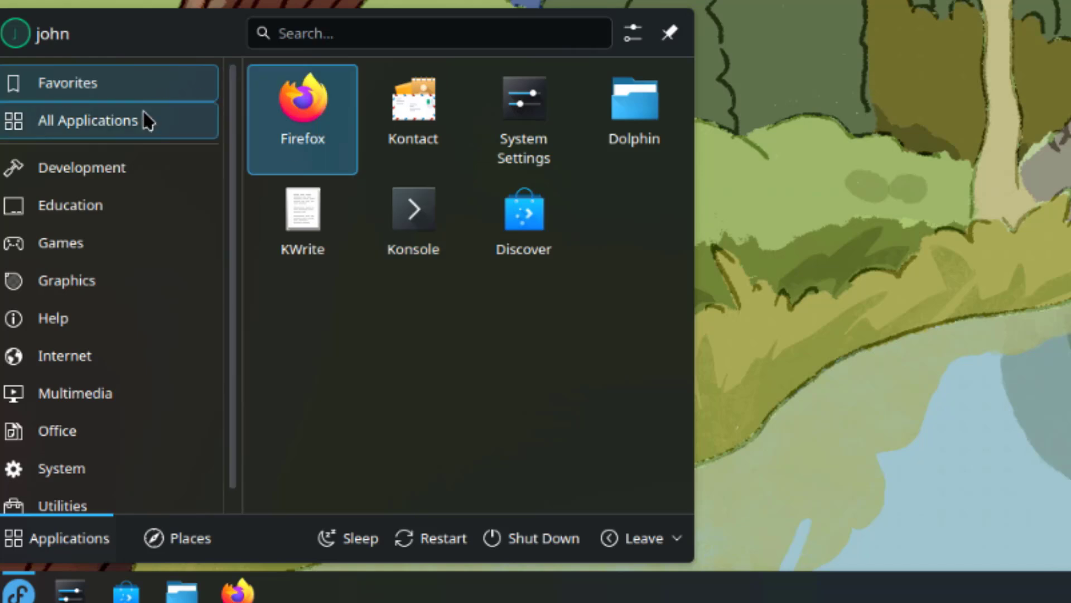
pyautogui.moveTo(146, 119)
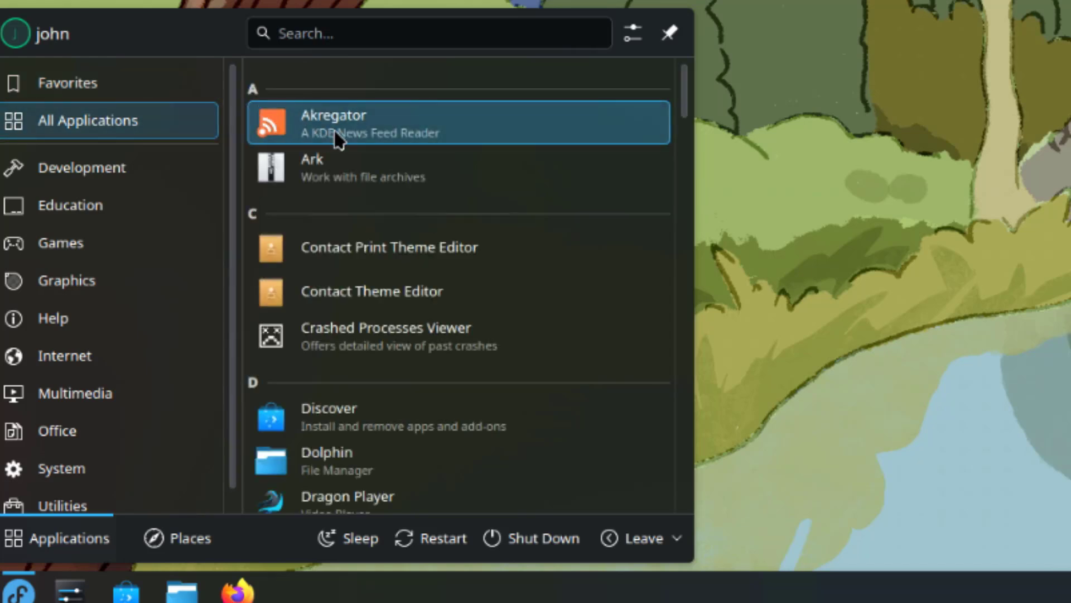
pyautogui.scroll(-2, 511, 207)
pyautogui.scroll(-10, 514, 210)
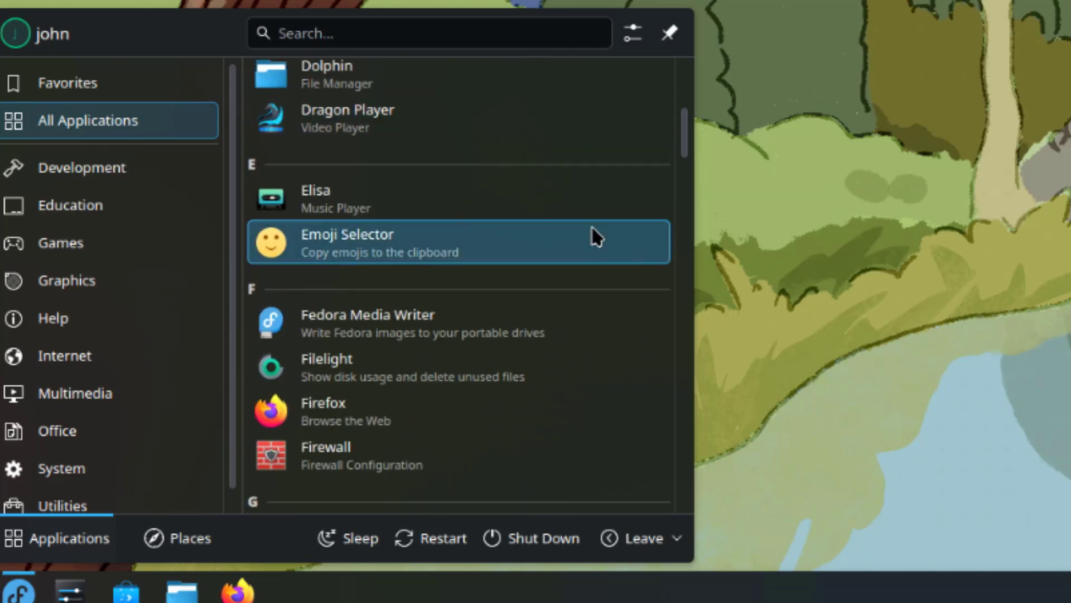
pyautogui.scroll(-6, 592, 229)
pyautogui.scroll(-16, 588, 221)
pyautogui.scroll(-10, 608, 231)
pyautogui.scroll(-10, 625, 238)
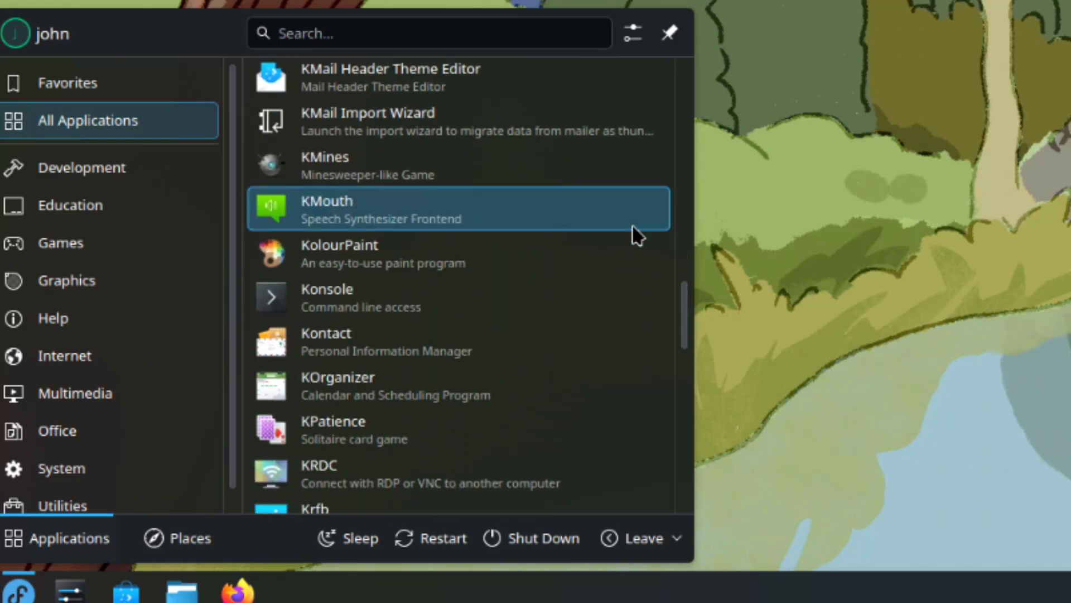
pyautogui.scroll(-4, 638, 237)
pyautogui.scroll(-4, 643, 241)
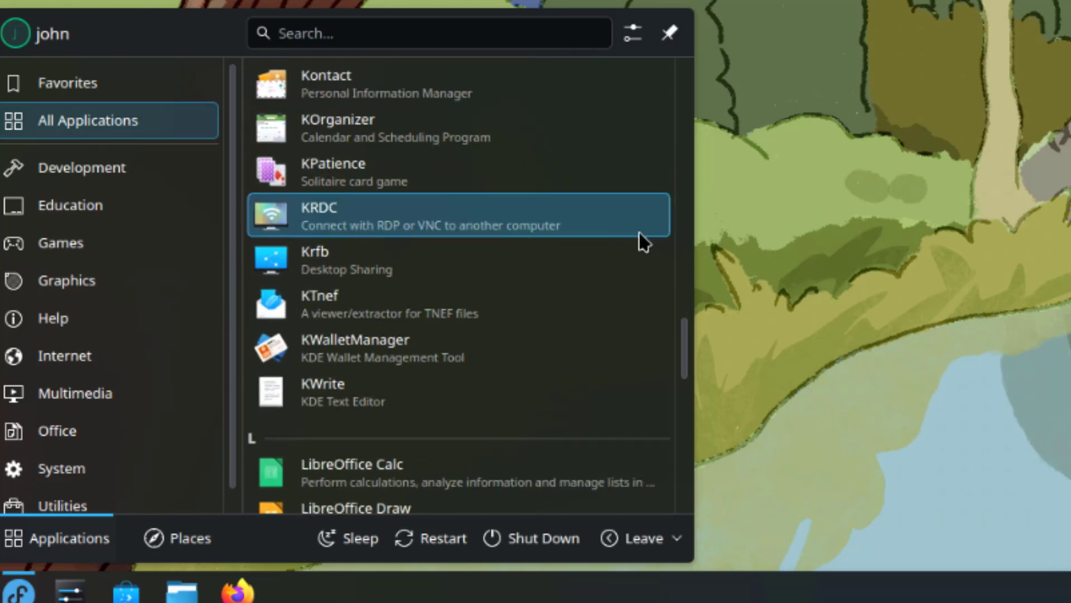
pyautogui.scroll(-6, 647, 241)
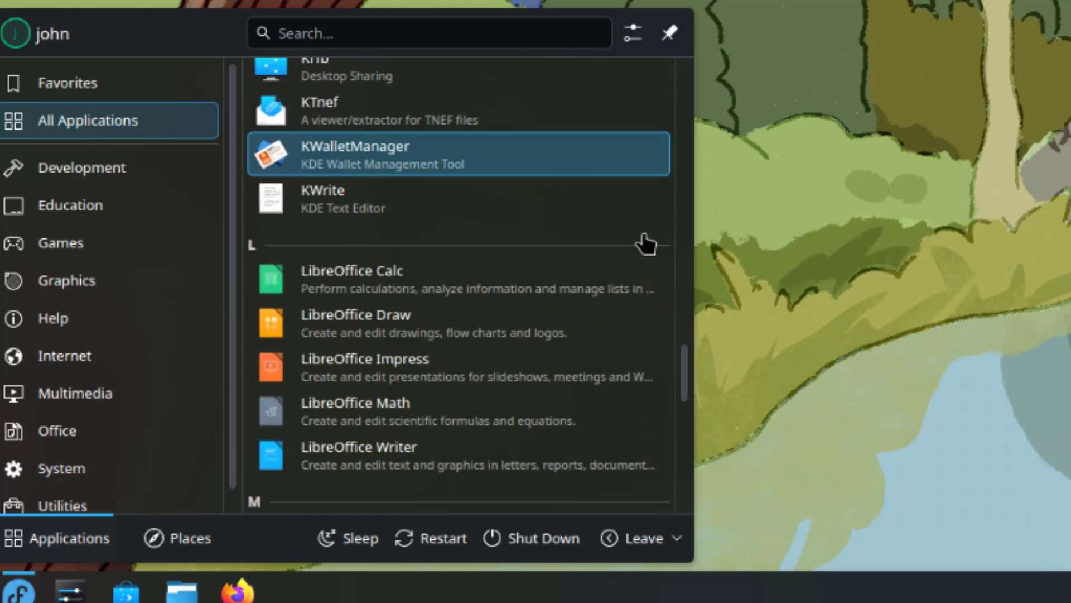
pyautogui.scroll(-8, 646, 240)
pyautogui.scroll(-4, 484, 277)
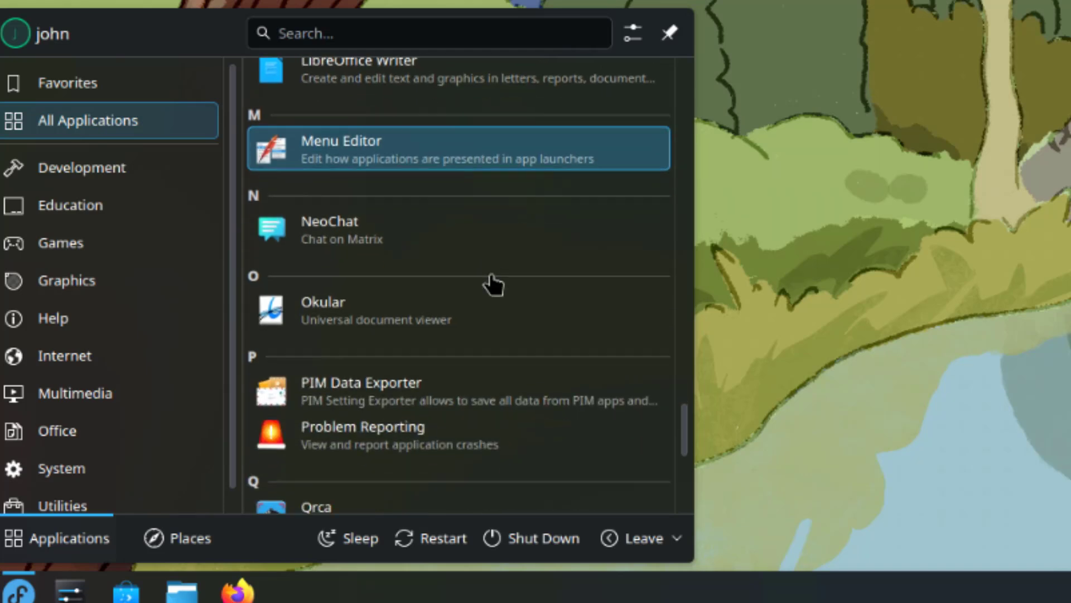
pyautogui.scroll(-7, 494, 283)
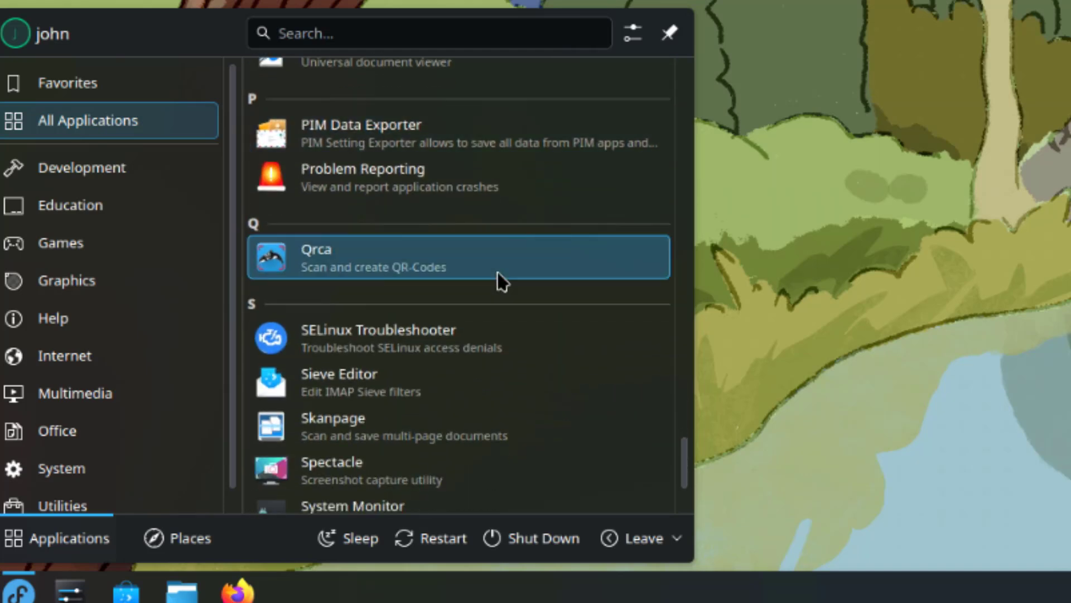
pyautogui.scroll(-4, 498, 279)
pyautogui.scroll(5, 407, 233)
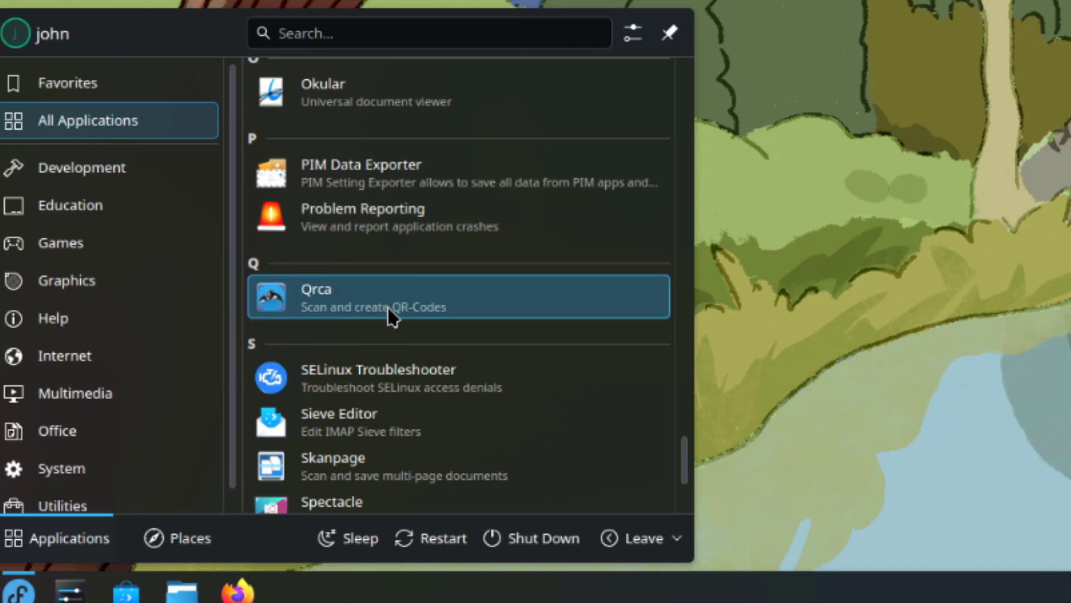
pyautogui.scroll(-3, 337, 334)
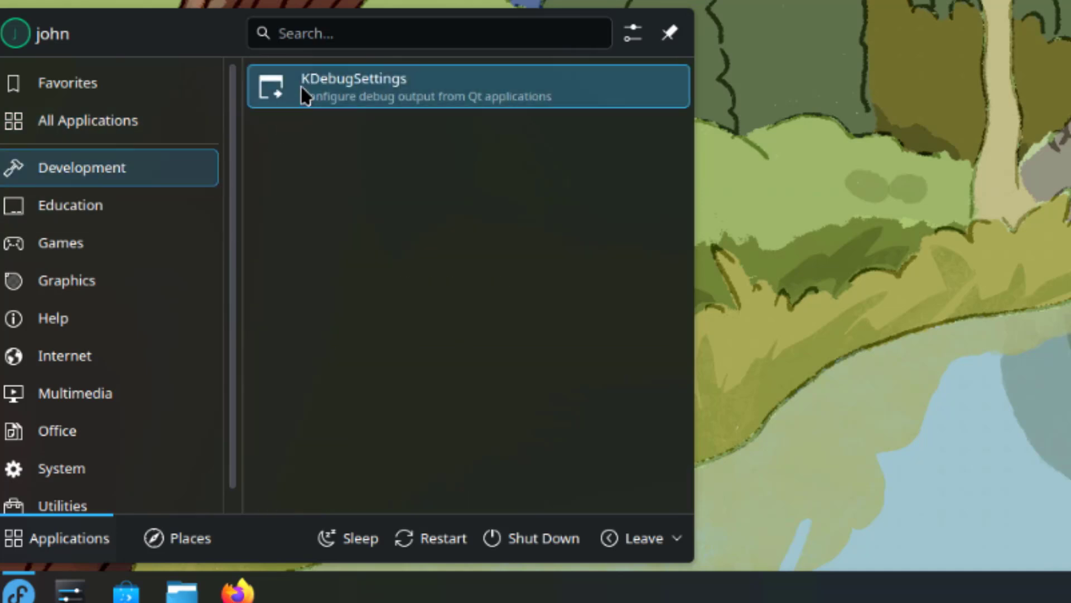
# - Preview the Education, Games, Internet, Multimedia and Office app categories
pyautogui.moveTo(139, 215)
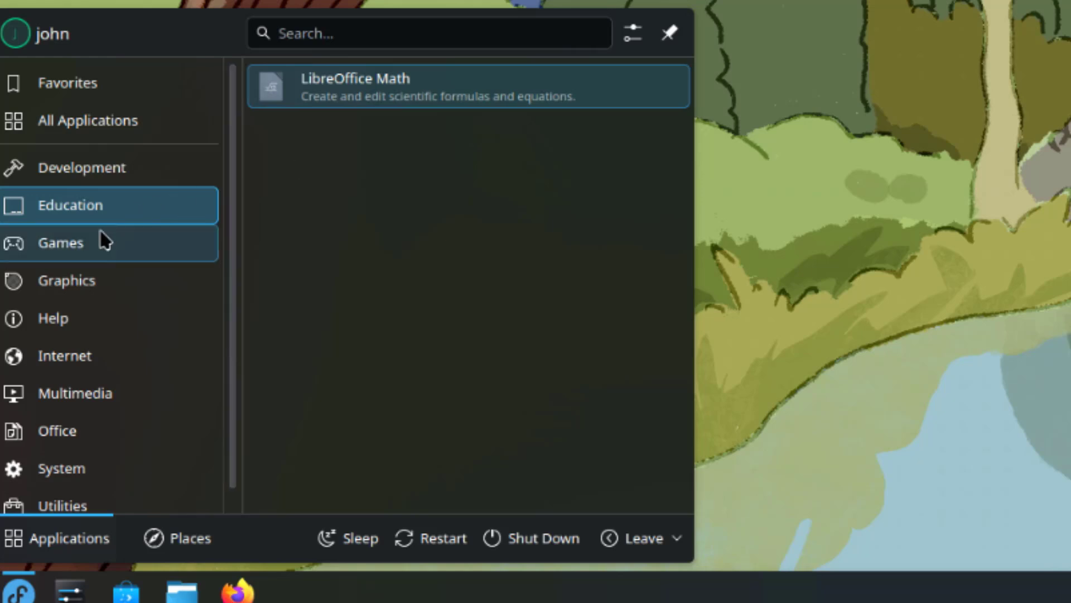
pyautogui.moveTo(196, 256)
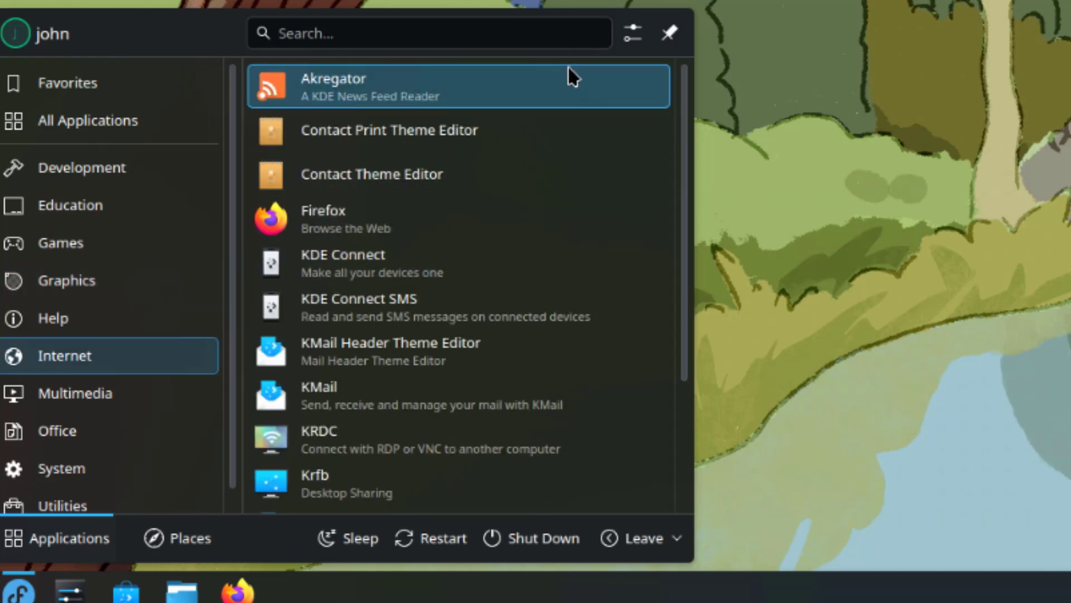
pyautogui.scroll(-3, 544, 301)
pyautogui.scroll(-2, 546, 307)
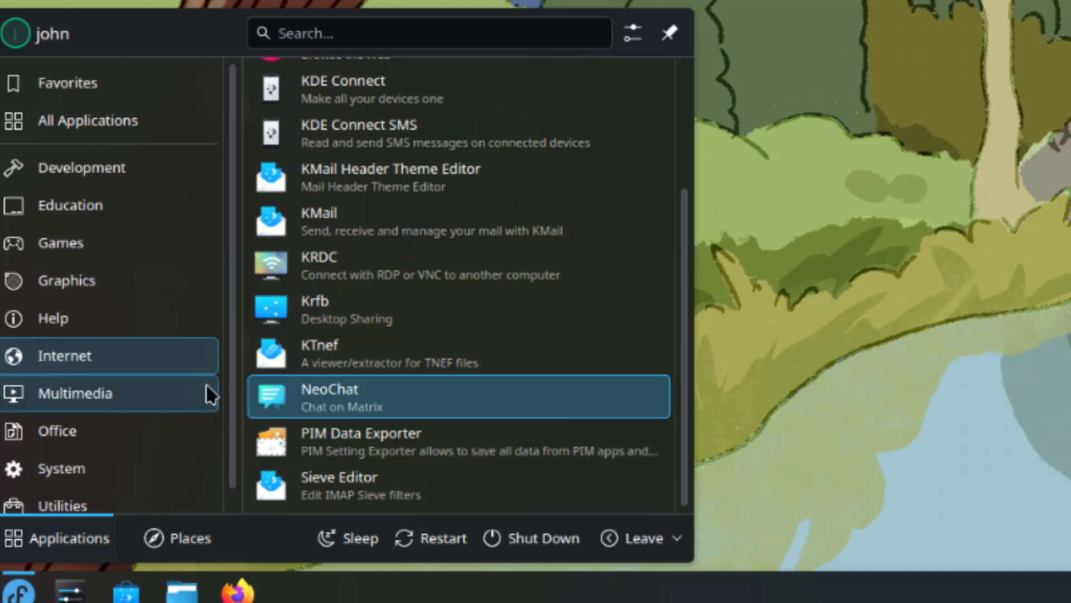
pyautogui.moveTo(167, 394)
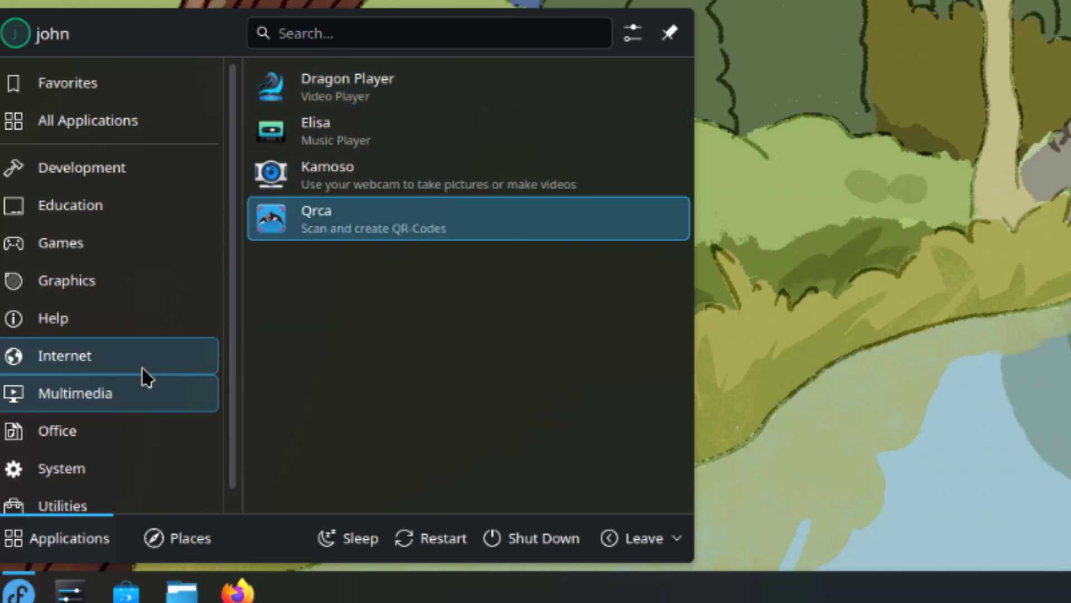
pyautogui.moveTo(112, 430)
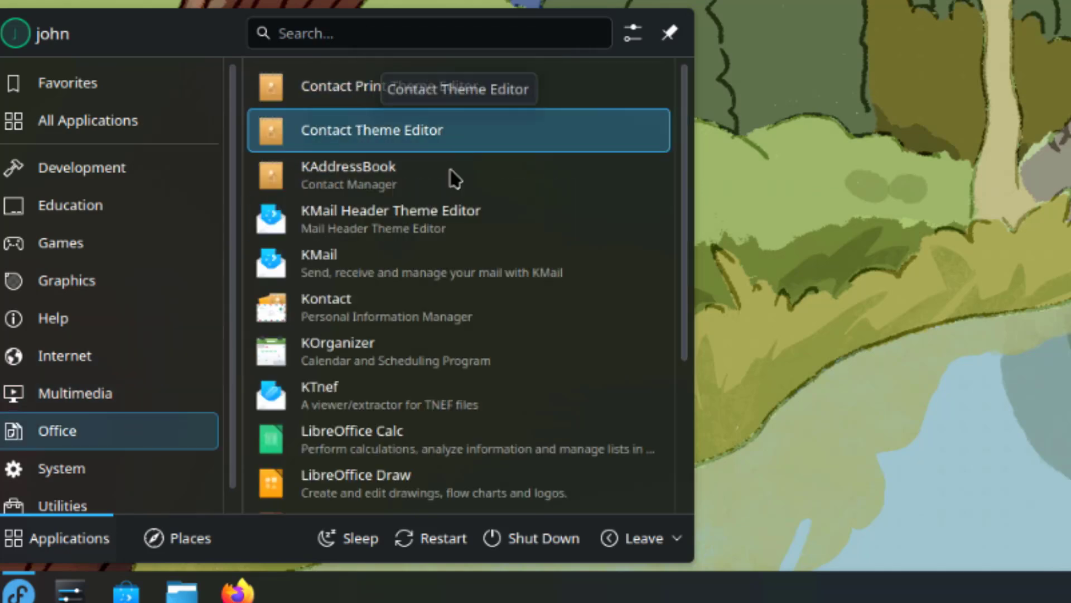
pyautogui.scroll(-3, 474, 260)
pyautogui.scroll(-2, 486, 269)
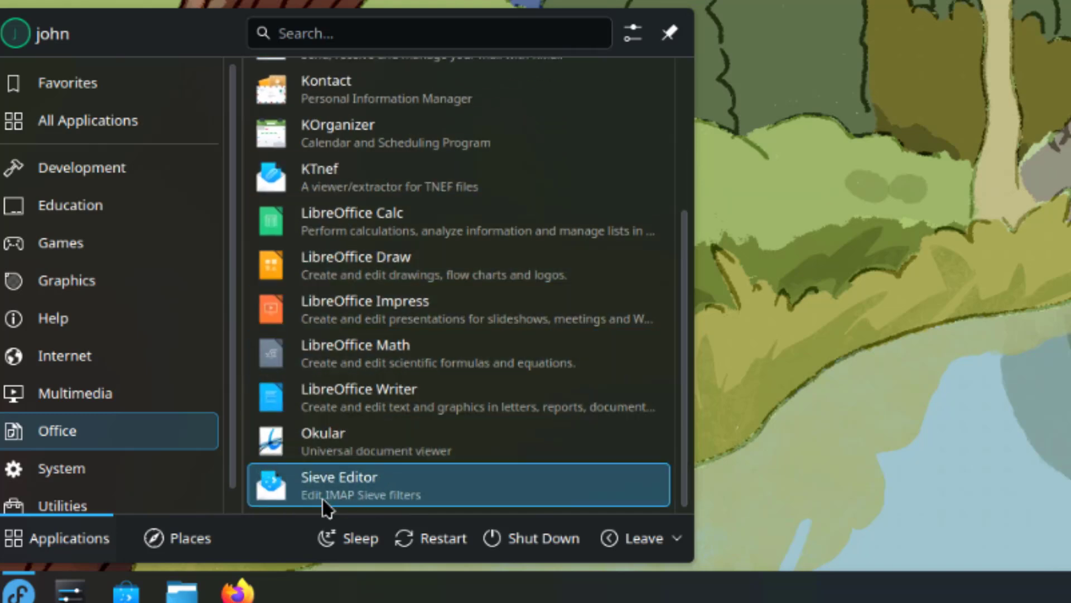
# - List System and Utilities apps, return to Favorites, and reveal Lock, Log Out and Switch User
pyautogui.click(147, 471)
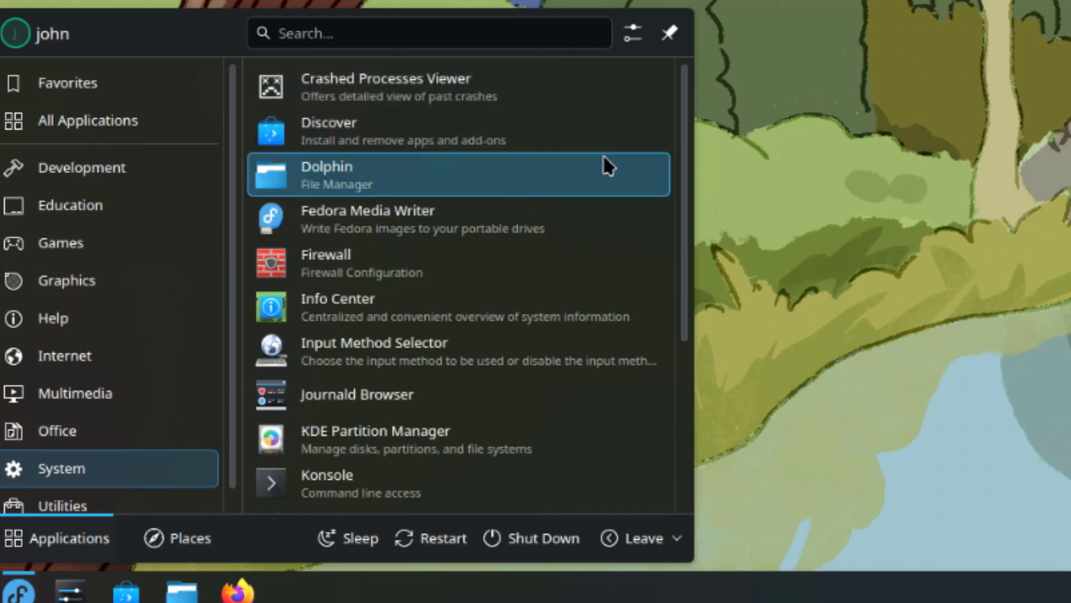
pyautogui.scroll(-3, 563, 224)
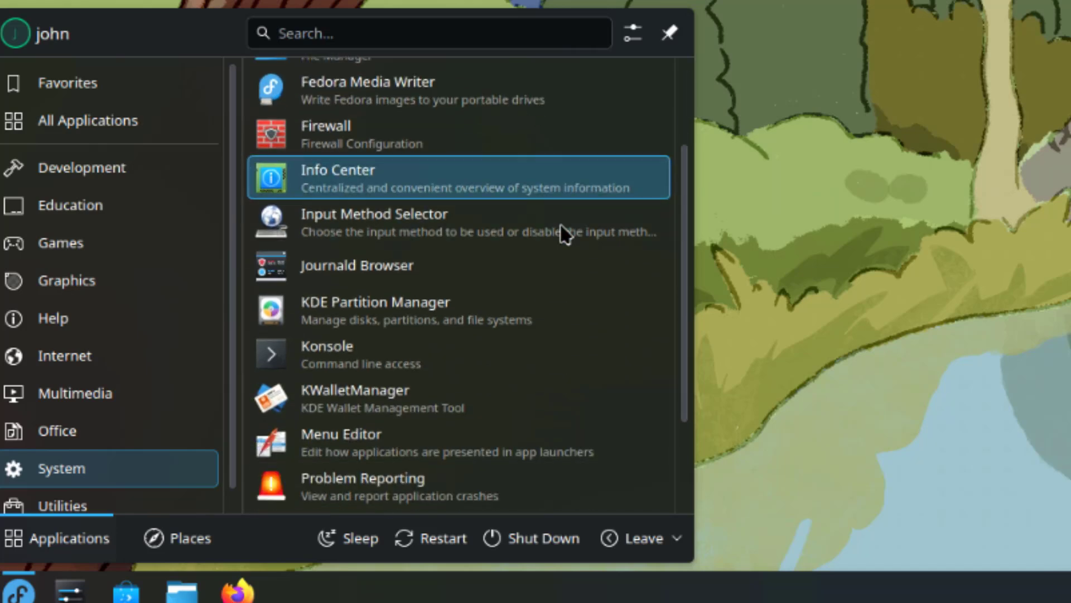
pyautogui.scroll(-2, 569, 241)
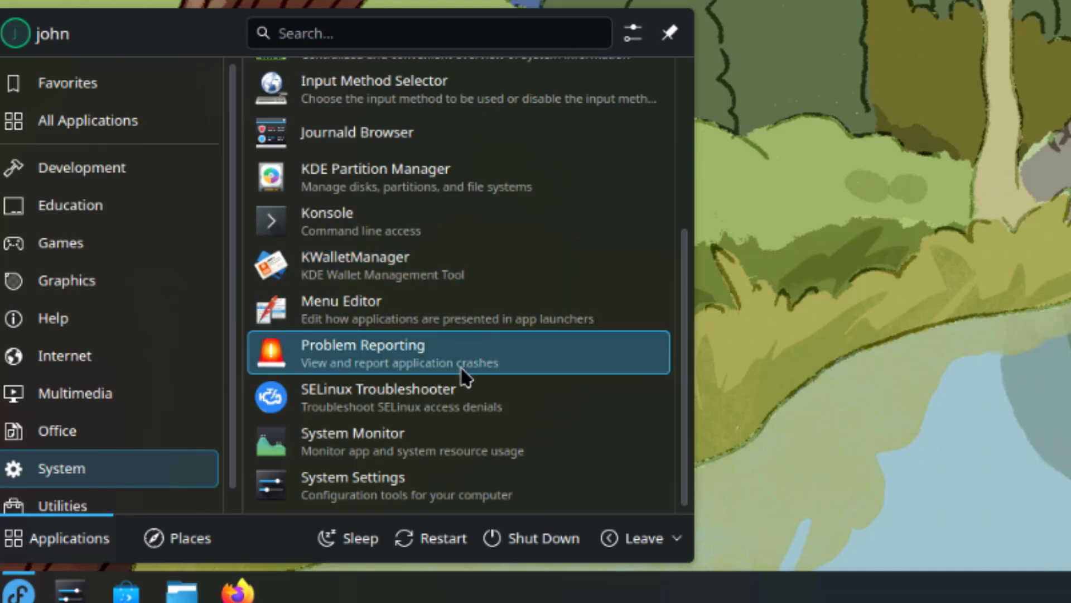
pyautogui.click(62, 502)
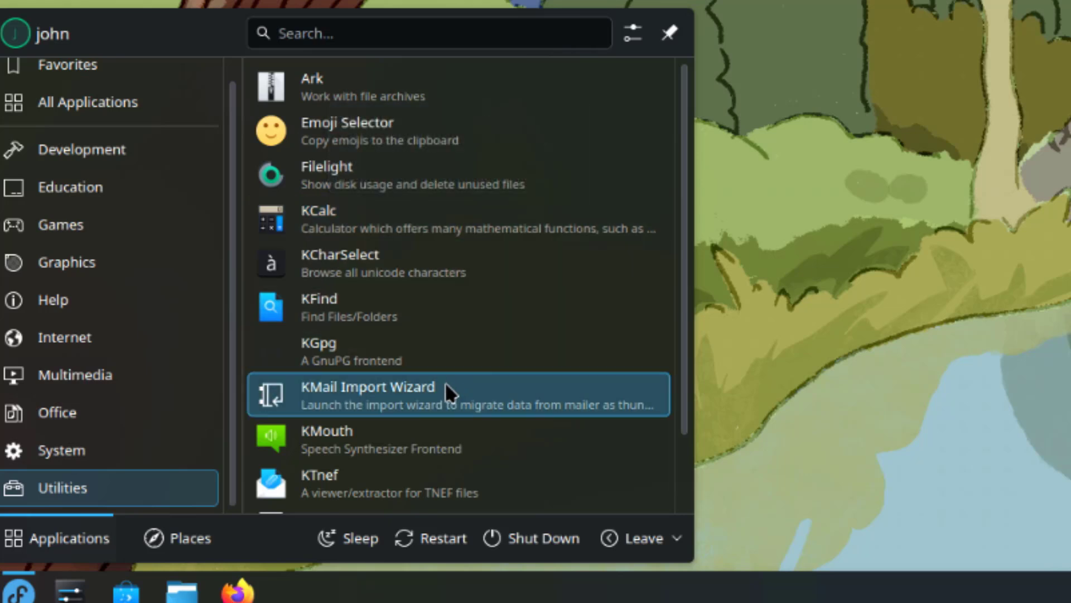
pyautogui.scroll(-2, 443, 390)
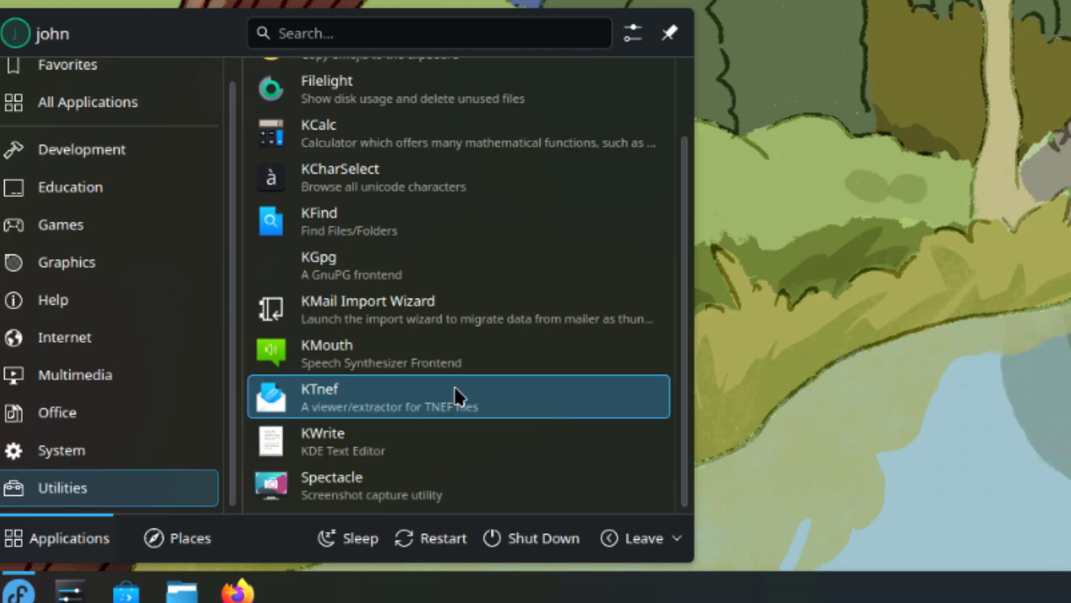
pyautogui.click(51, 539)
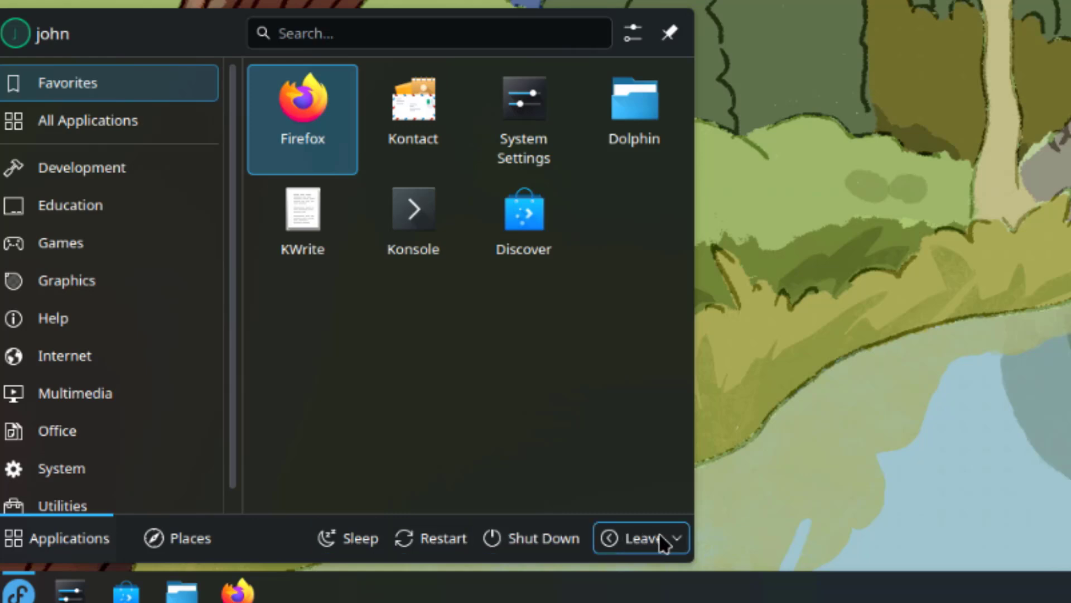
pyautogui.click(675, 541)
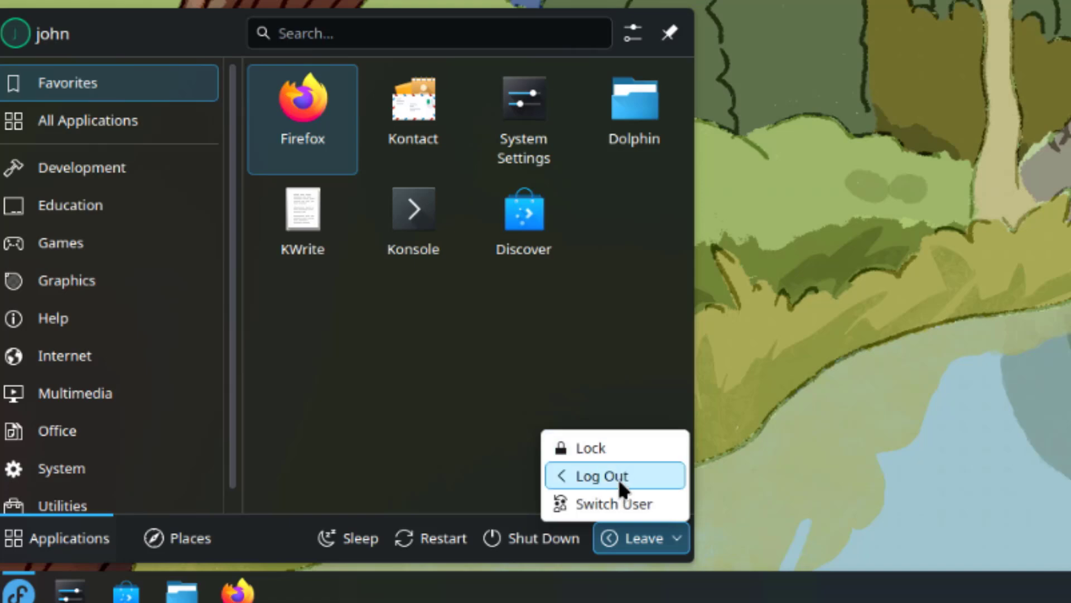
# - Apply the Breeze Dark global theme in System Settings
pyautogui.click(70, 590)
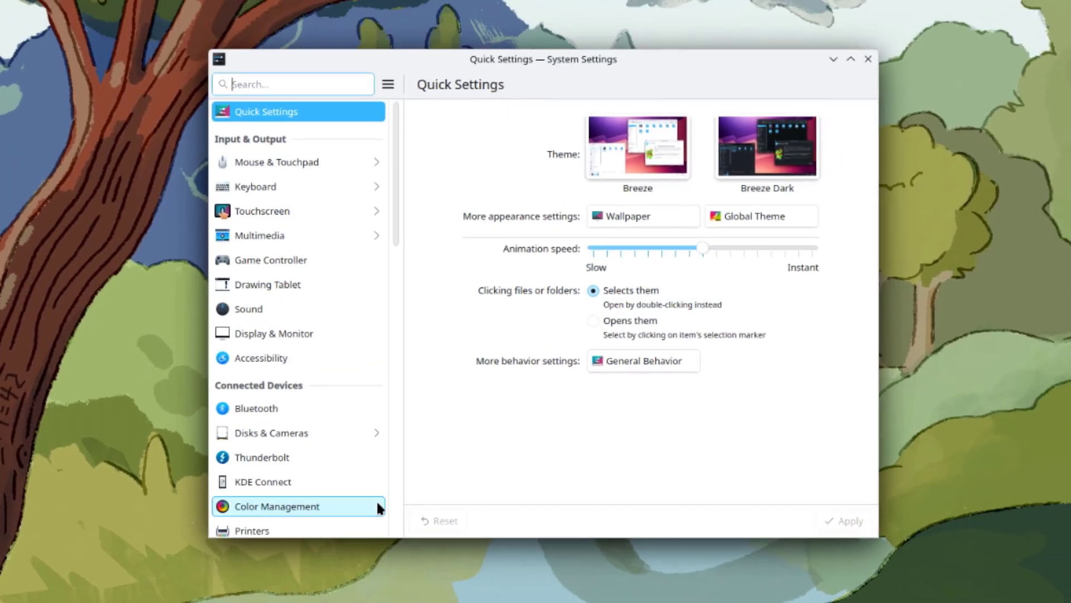
pyautogui.click(778, 162)
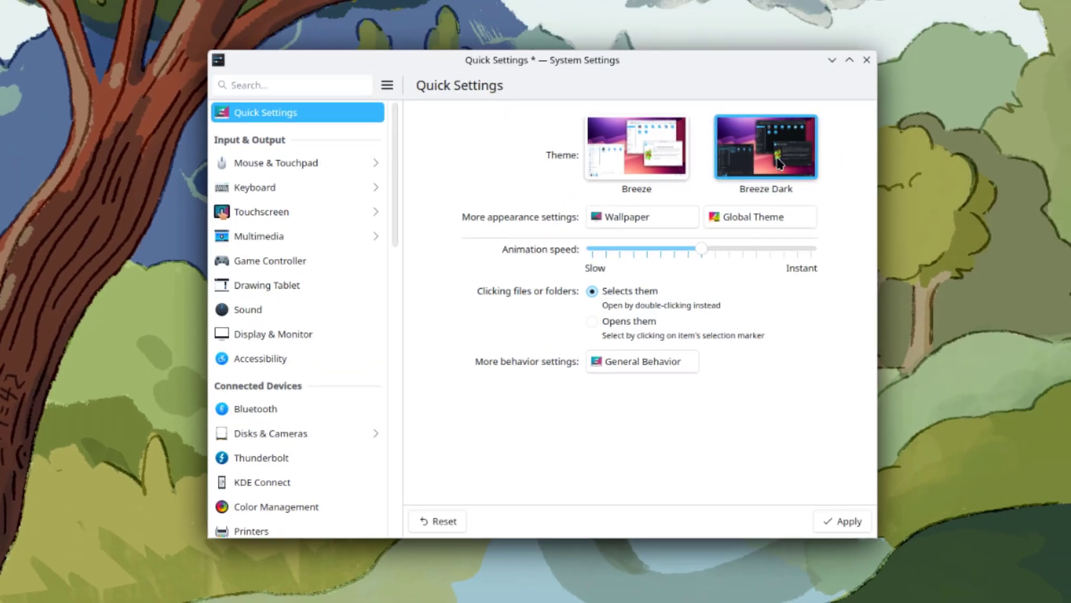
pyautogui.click(837, 521)
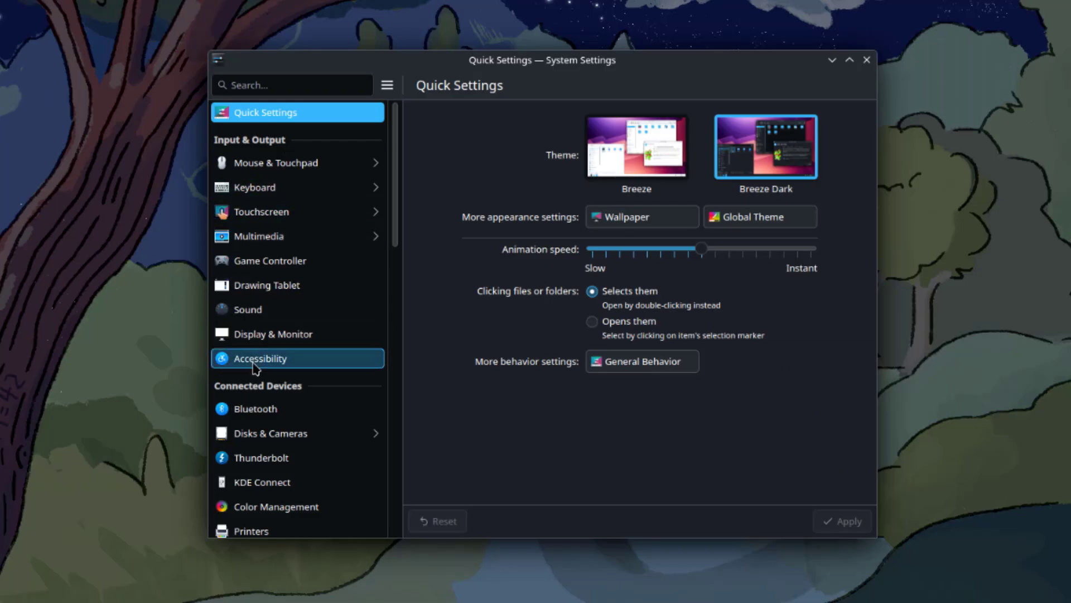
# - View the Audio CDs settings, then scroll the categories through Workspace, Security & Privacy and System
pyautogui.click(285, 238)
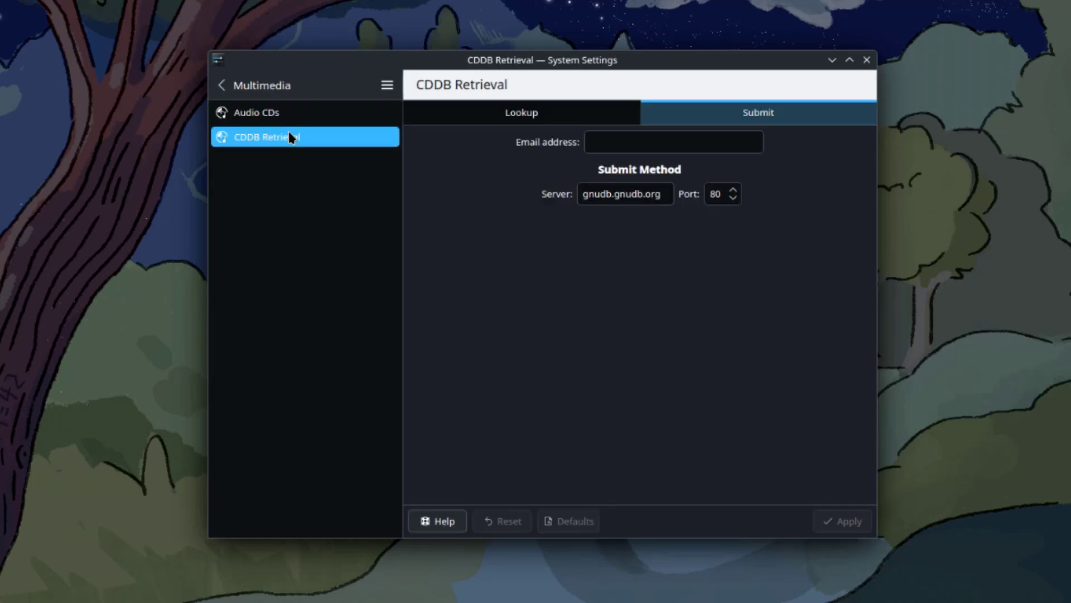
pyautogui.click(275, 114)
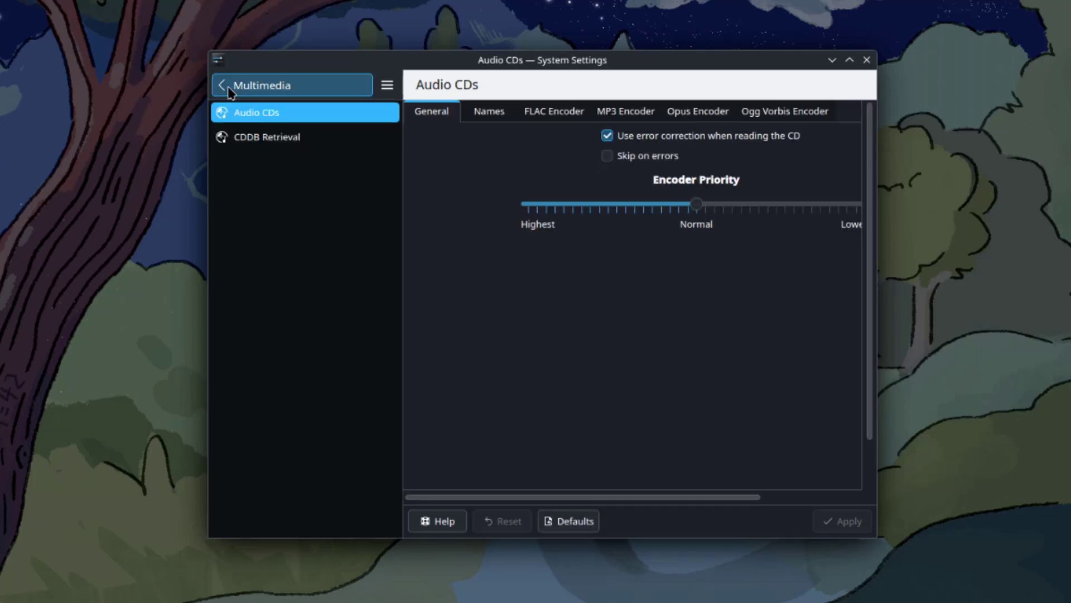
pyautogui.click(227, 88)
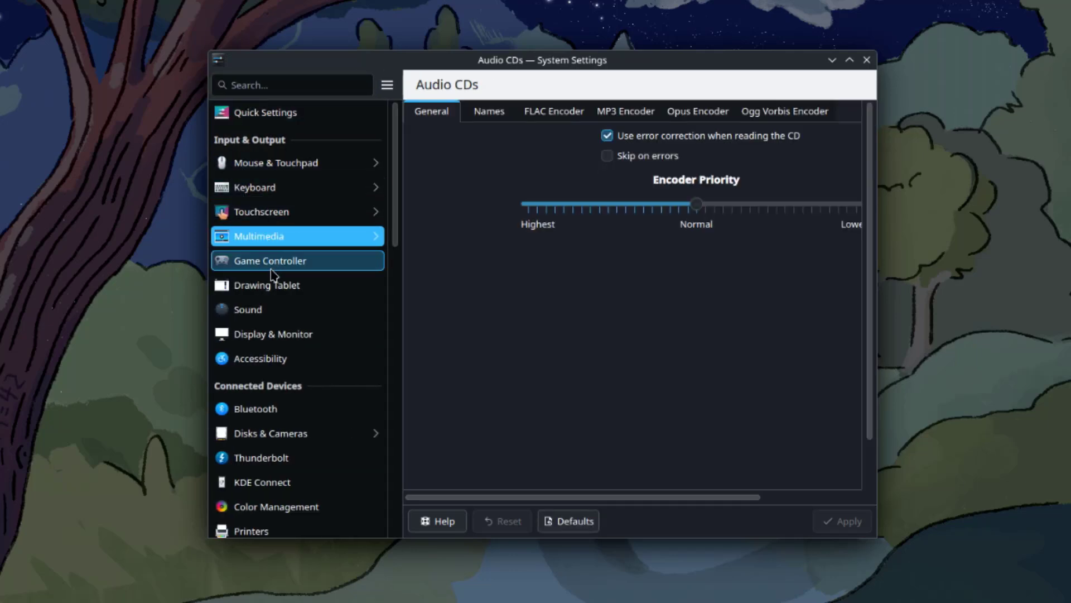
pyautogui.scroll(-5, 274, 277)
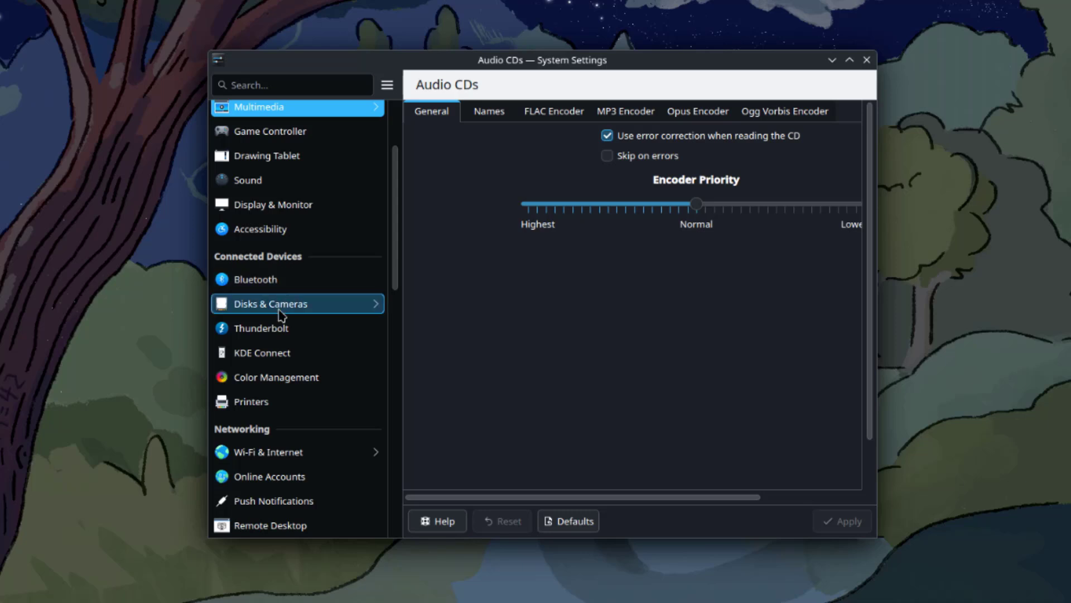
pyautogui.scroll(-8, 279, 319)
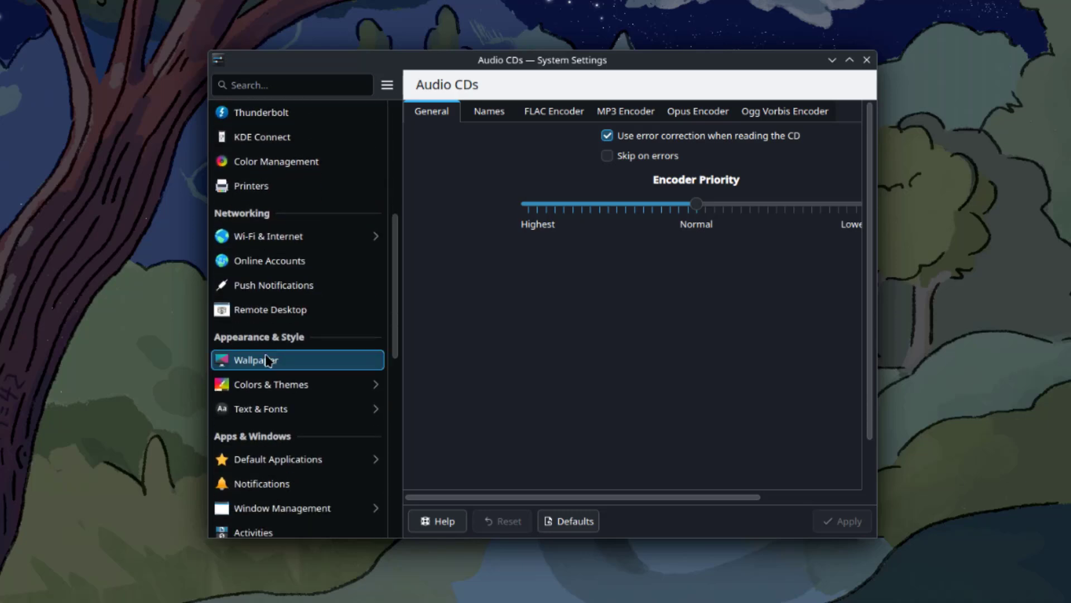
pyautogui.scroll(-5, 310, 360)
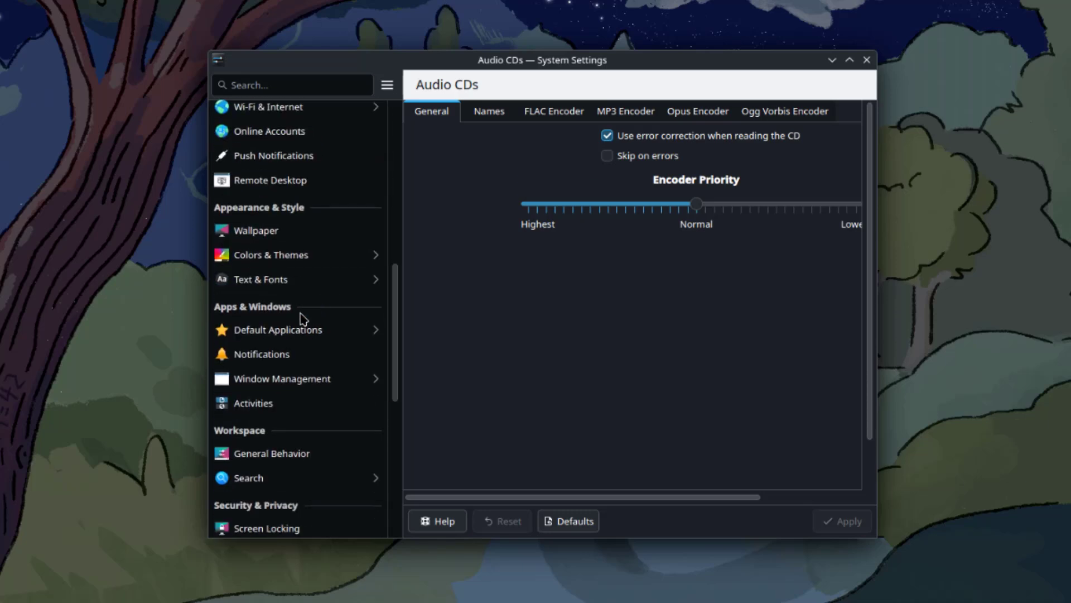
pyautogui.scroll(-5, 303, 321)
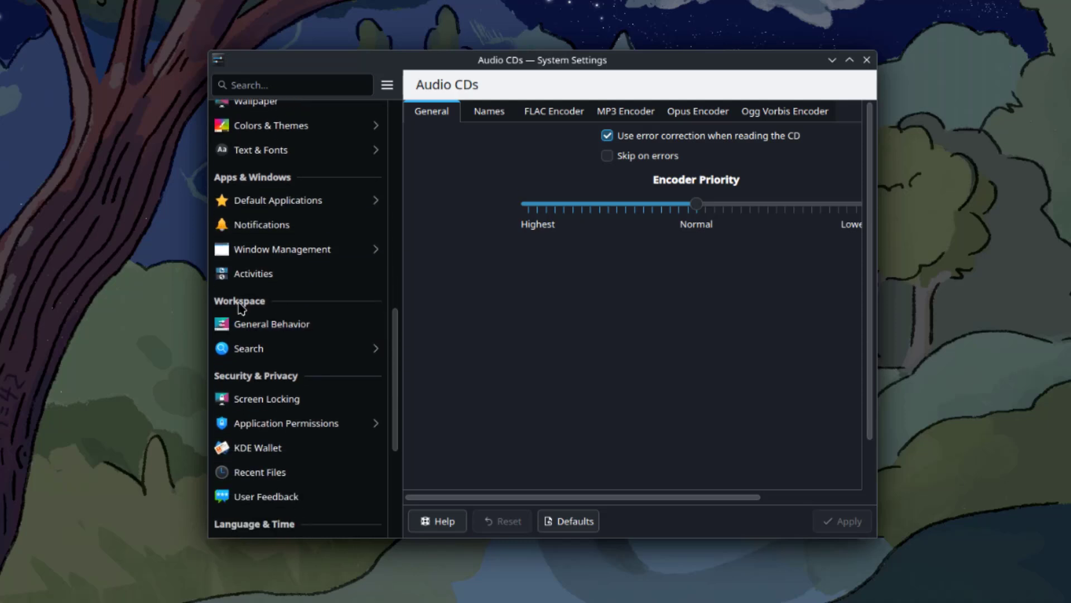
pyautogui.scroll(-3, 304, 338)
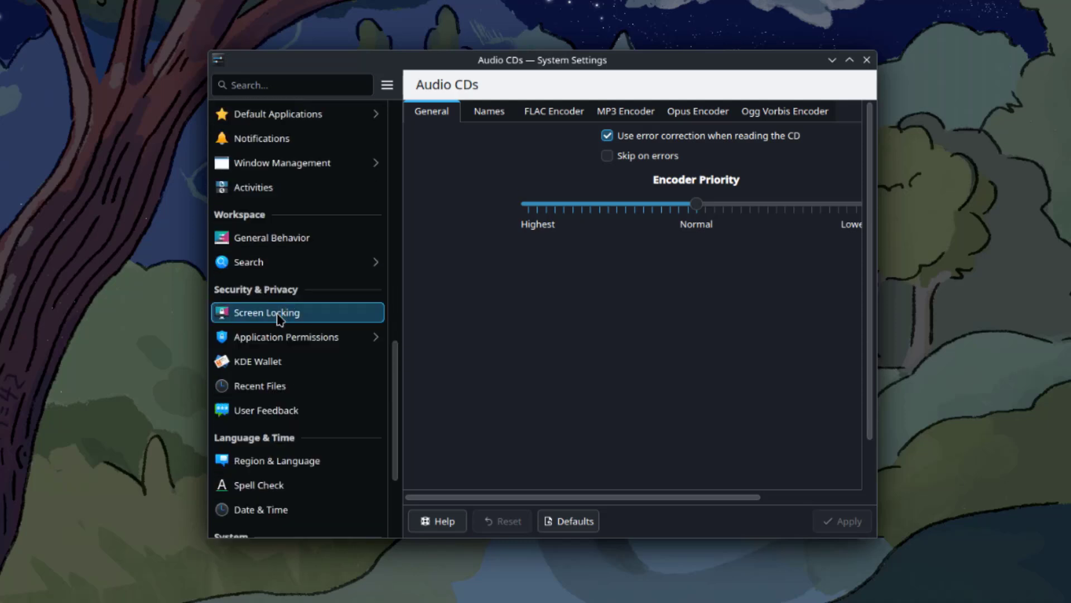
pyautogui.scroll(-5, 279, 425)
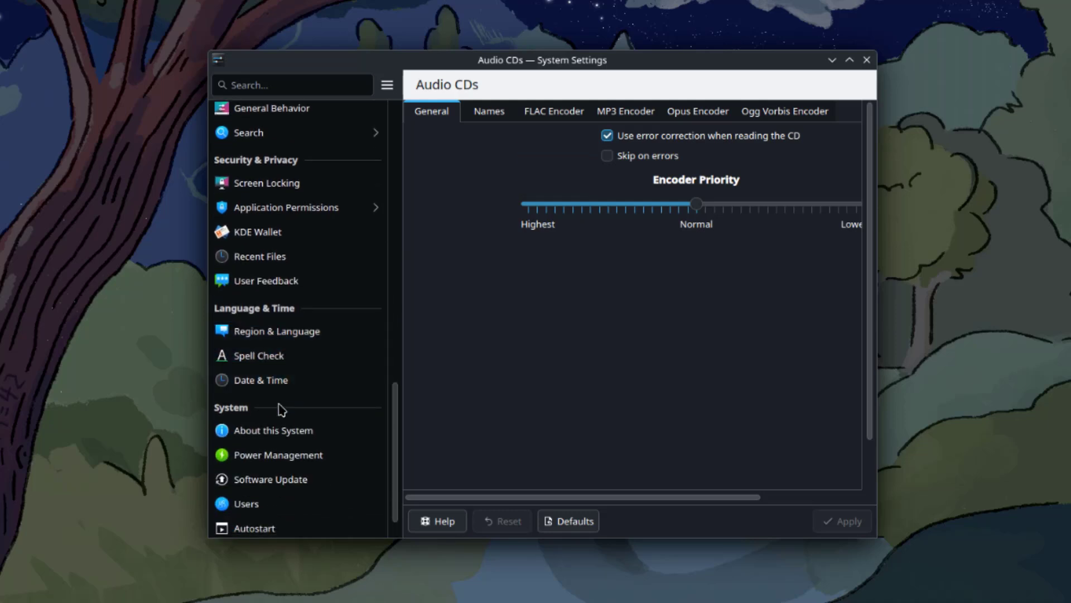
pyautogui.scroll(-2, 280, 411)
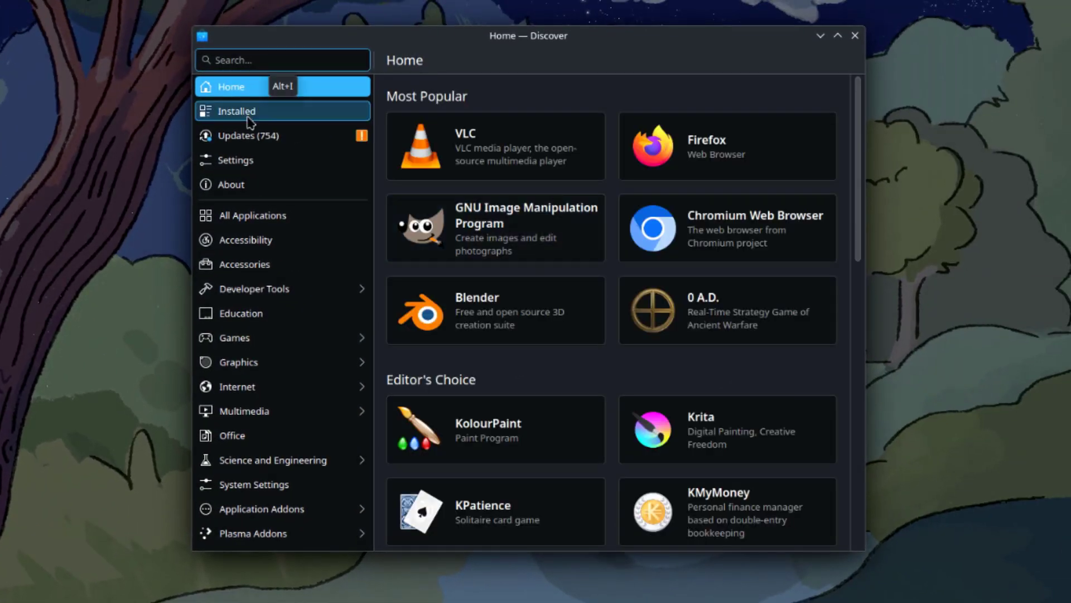
# - Look through Discover's Installed, Updates, Settings and About pages
pyautogui.click(246, 111)
pyautogui.click(251, 139)
pyautogui.click(239, 164)
pyautogui.click(245, 187)
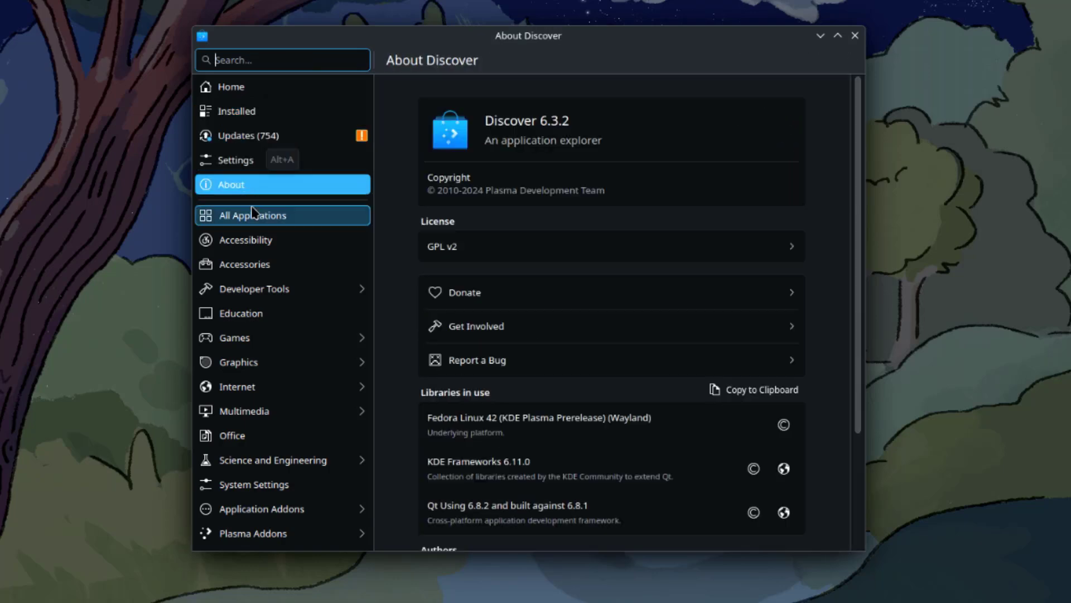
# - Browse All Applications, Accessibility, Accessories and Developer Tools, then go back to the category list
pyautogui.click(261, 222)
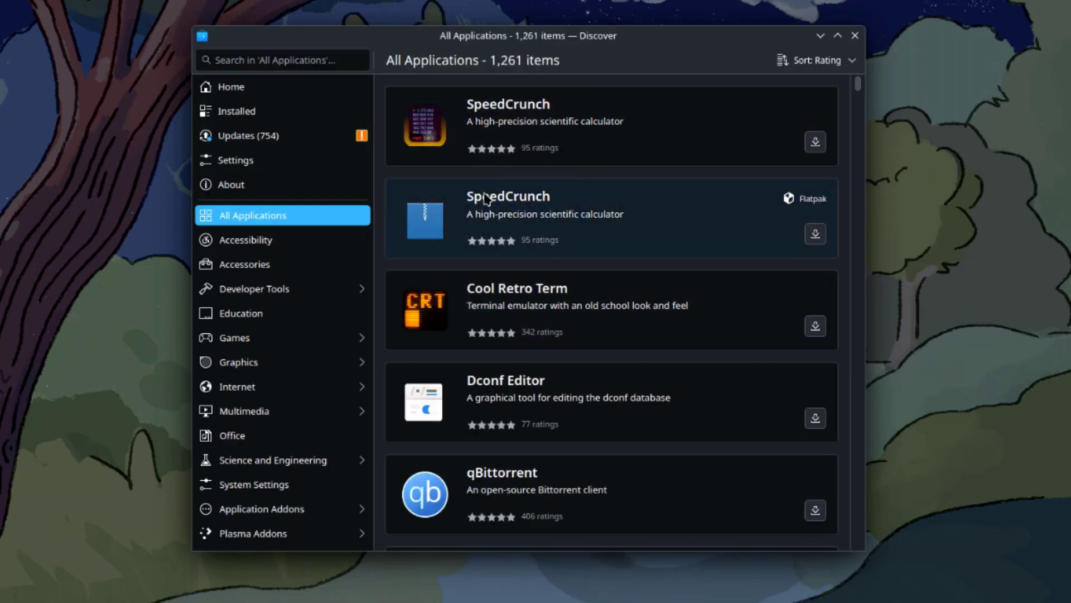
pyautogui.click(265, 240)
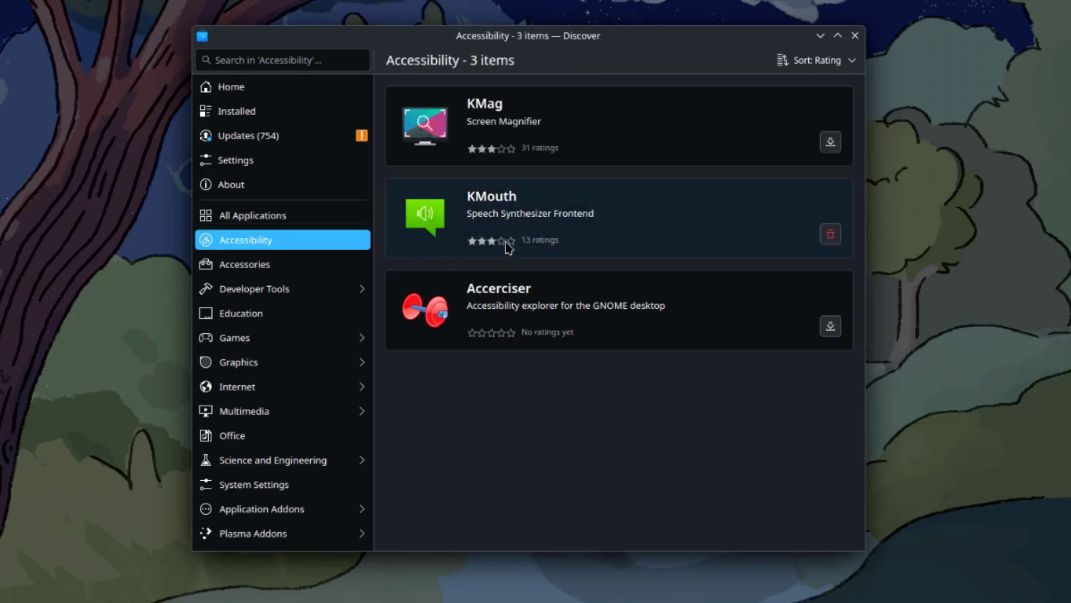
pyautogui.click(279, 268)
pyautogui.click(278, 287)
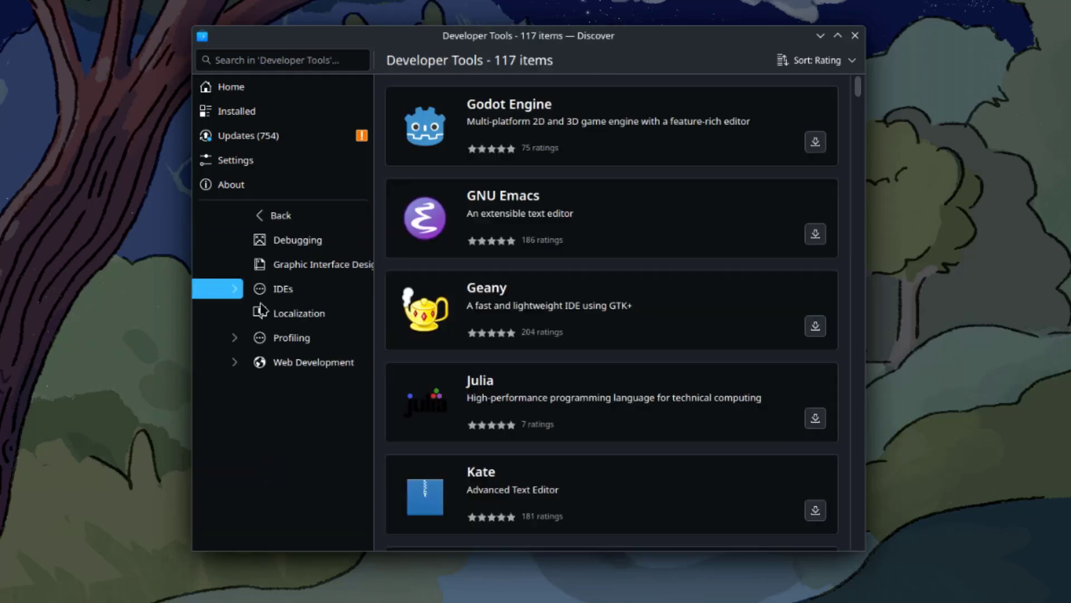
pyautogui.click(240, 214)
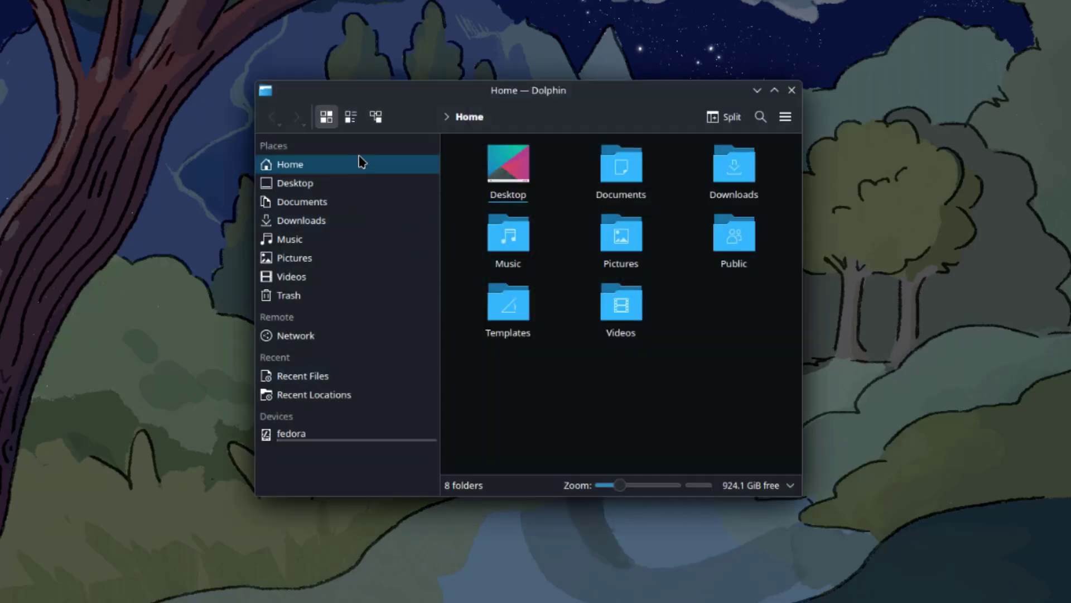
# - Switch the Home folder through Compact, Details and Icons views, and toggle split view on and off
pyautogui.click(361, 117)
pyautogui.click(375, 117)
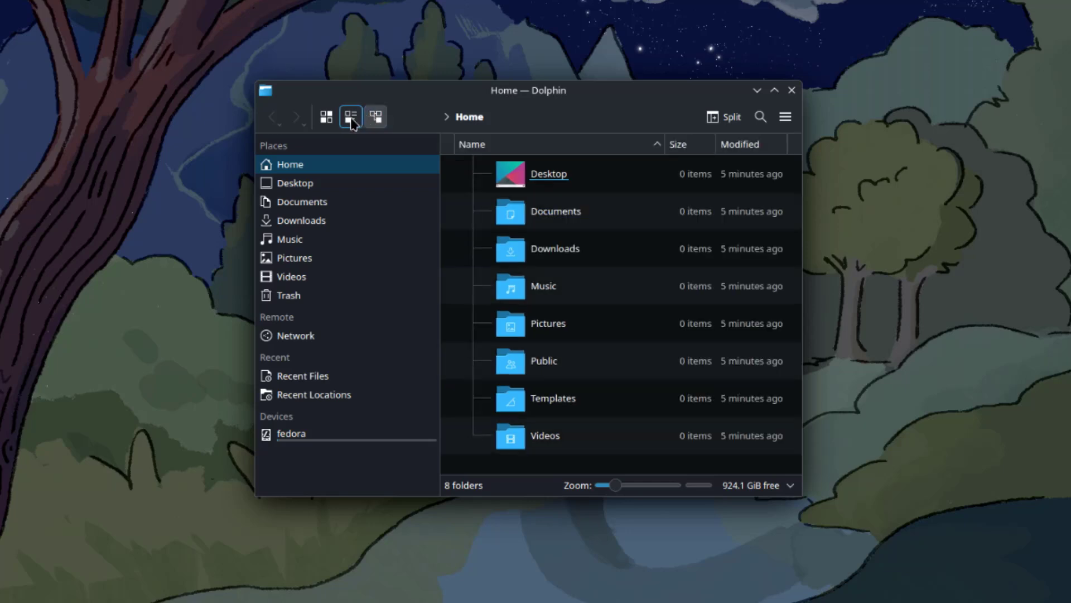
pyautogui.click(325, 118)
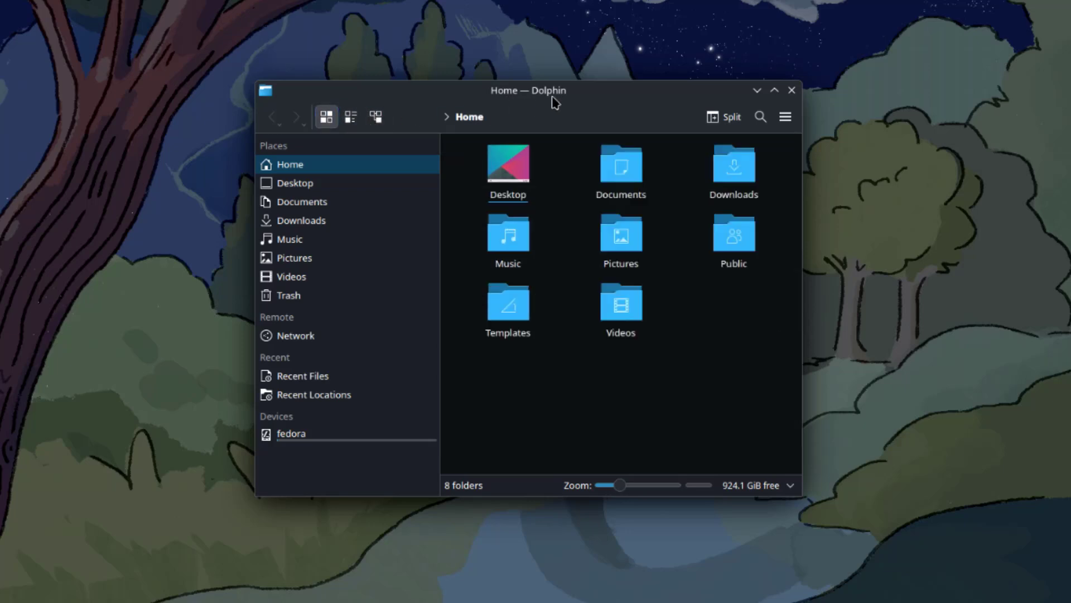
pyautogui.click(726, 118)
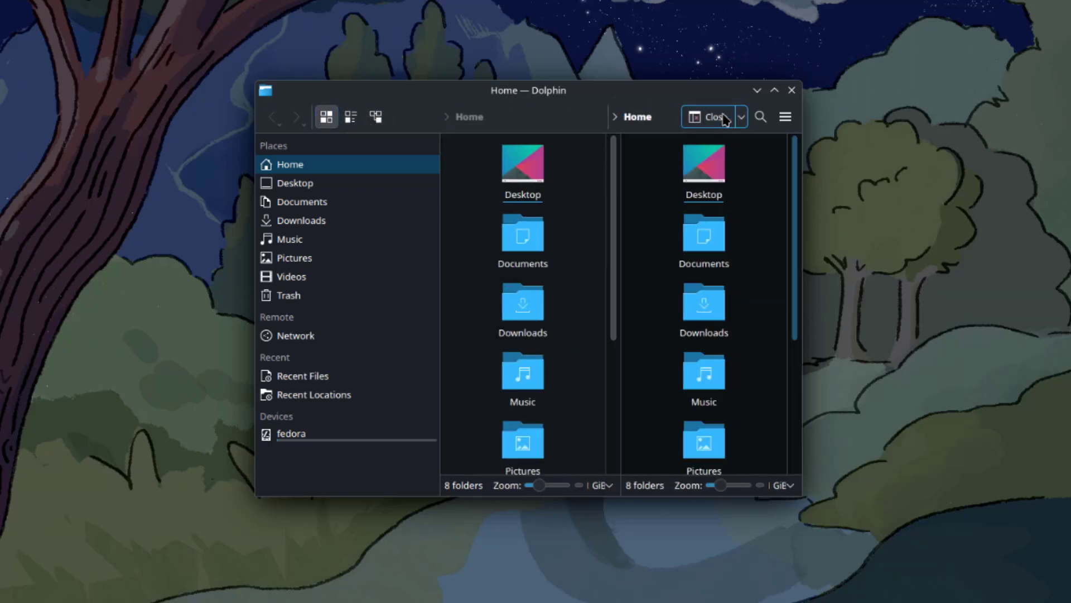
pyautogui.click(725, 119)
# - Show the About Dolphin window from the Help menu
pyautogui.click(650, 61)
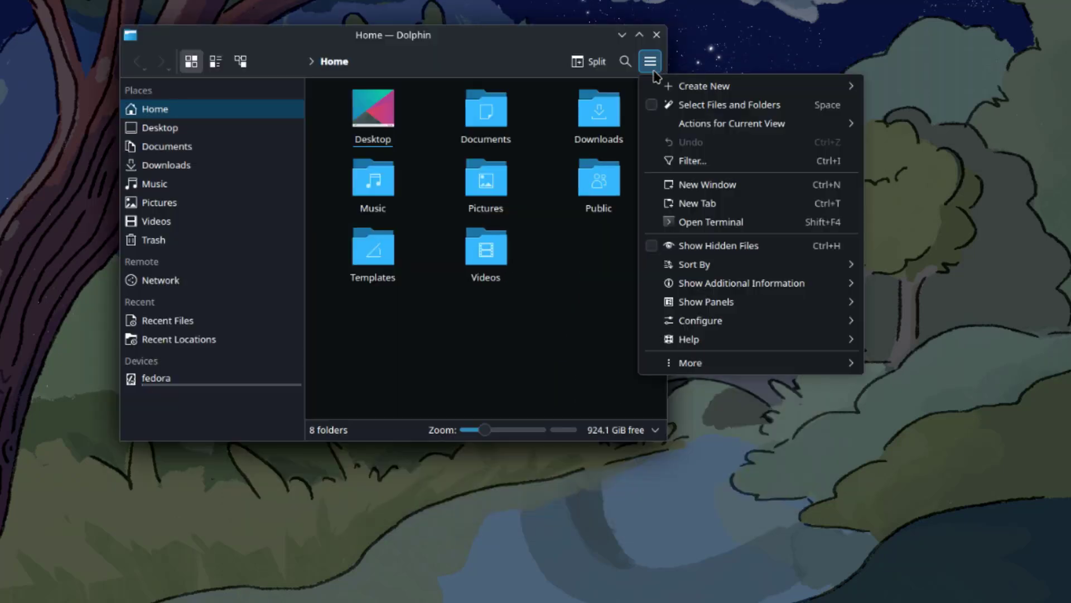
pyautogui.moveTo(669, 92)
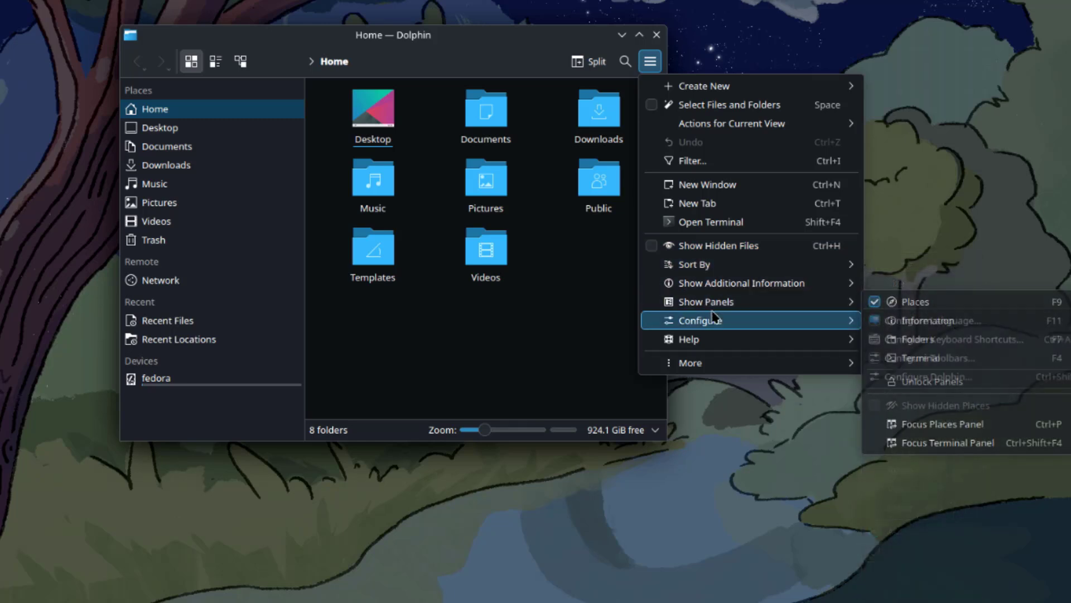
pyautogui.moveTo(725, 346)
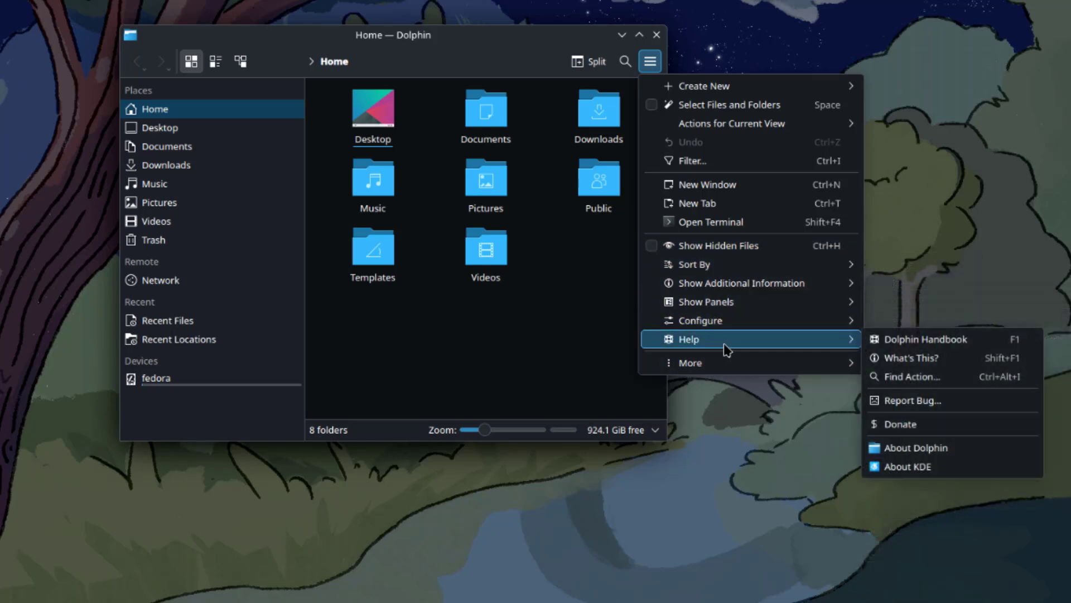
pyautogui.click(931, 456)
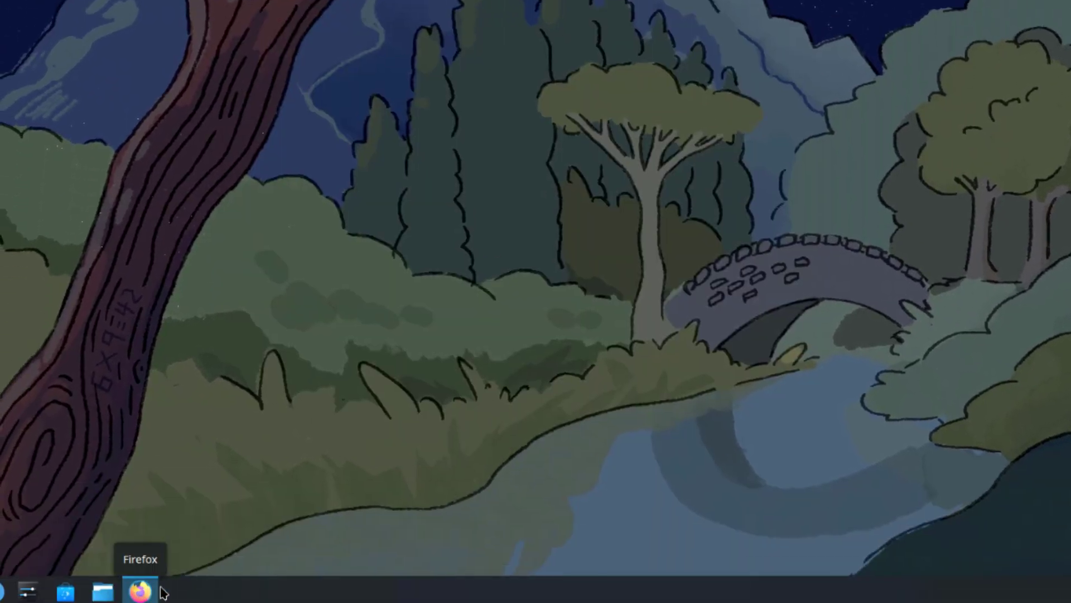
# - Launch Firefox and display the About Firefox window via the Help menu
pyautogui.click(140, 591)
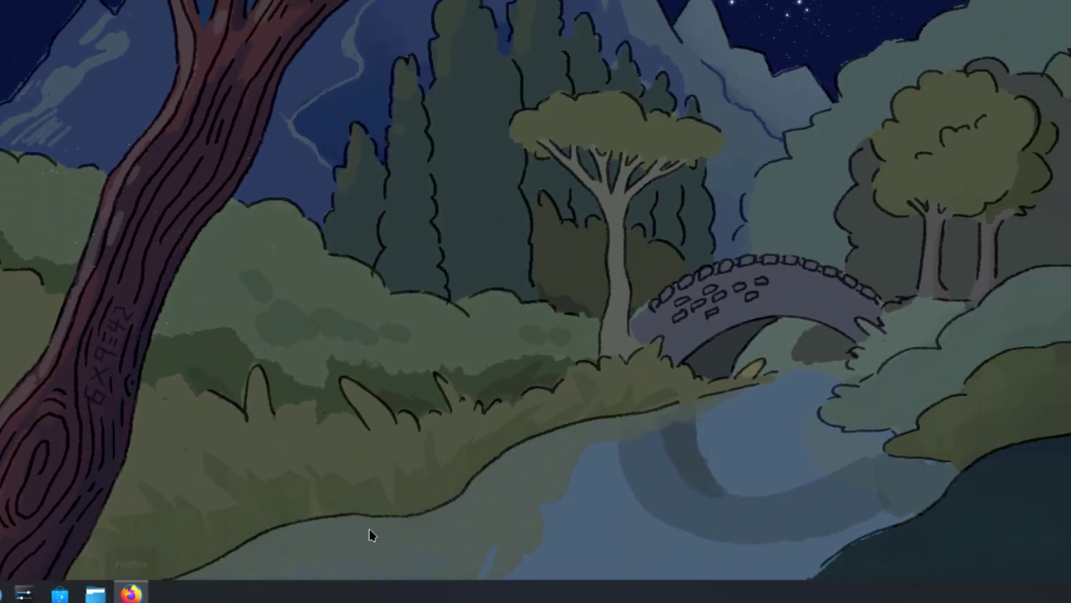
pyautogui.click(862, 69)
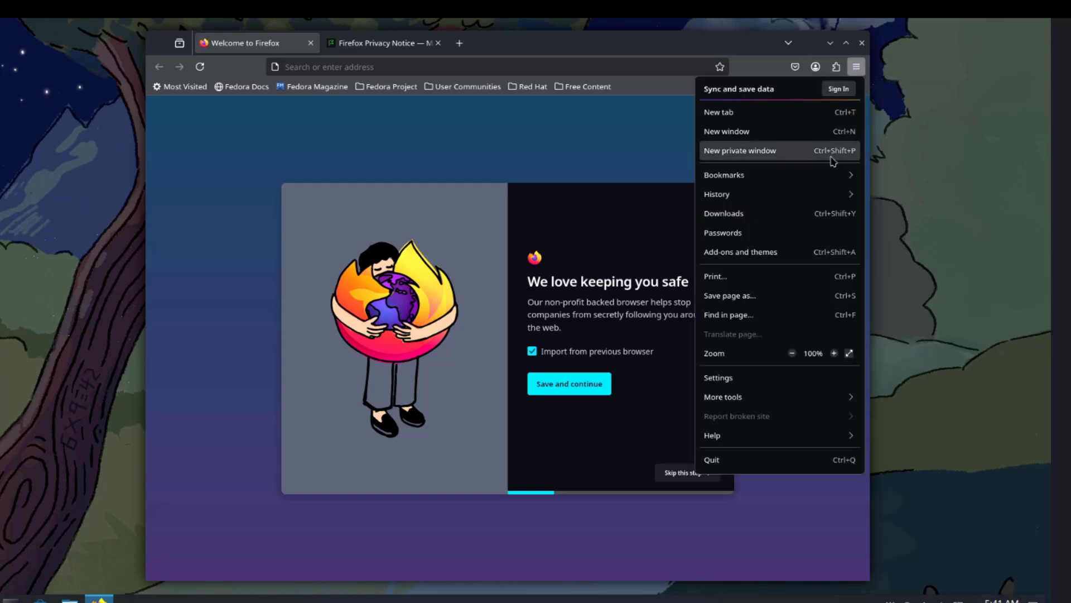
pyautogui.click(733, 441)
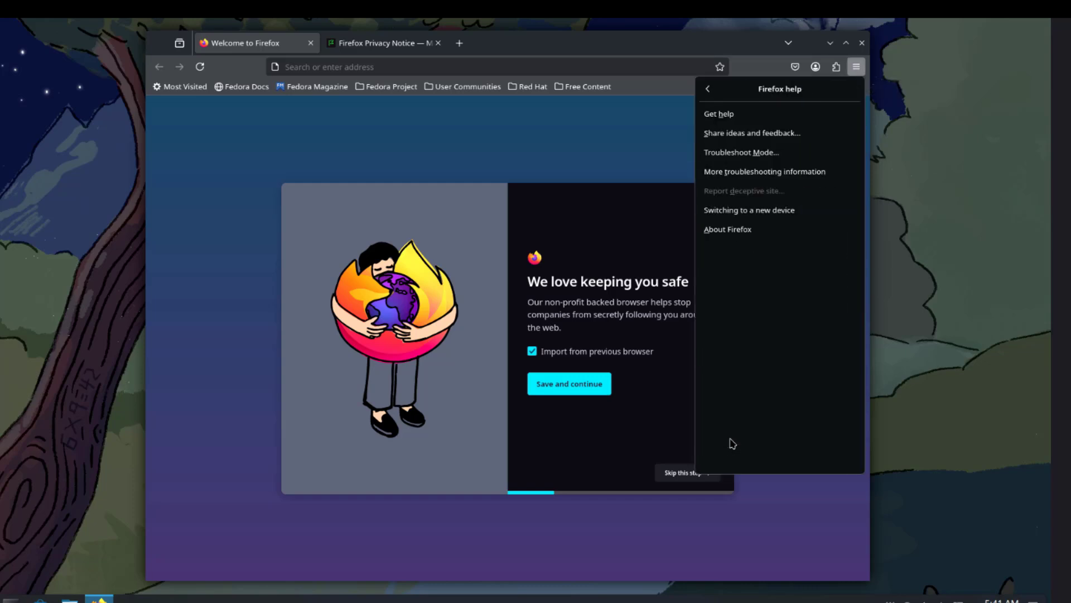
pyautogui.click(736, 229)
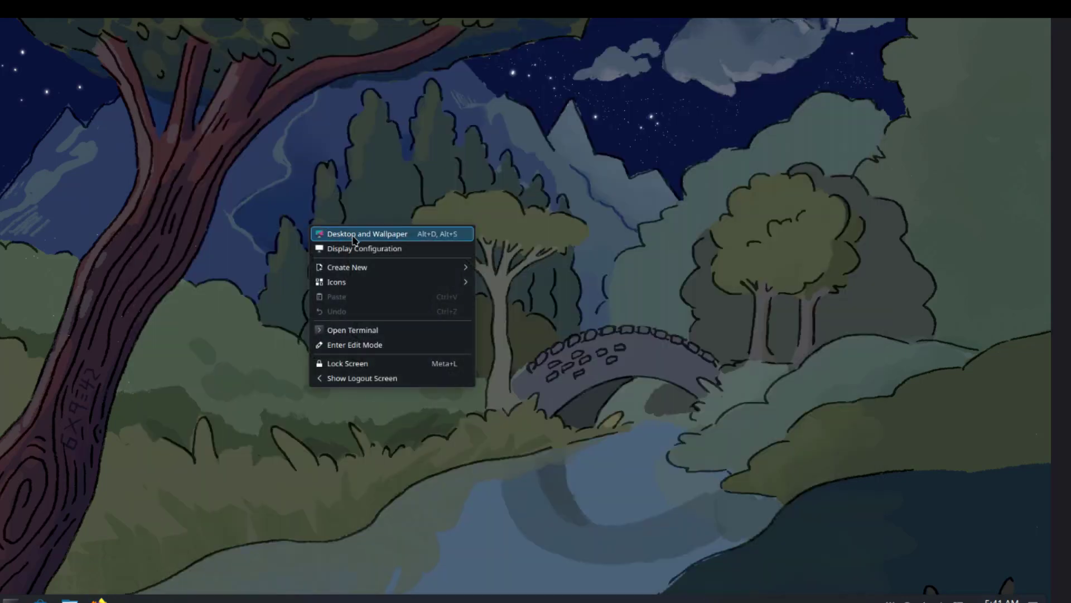
# - Open the desktop wallpaper settings and preview the By the water wallpaper
pyautogui.click(354, 235)
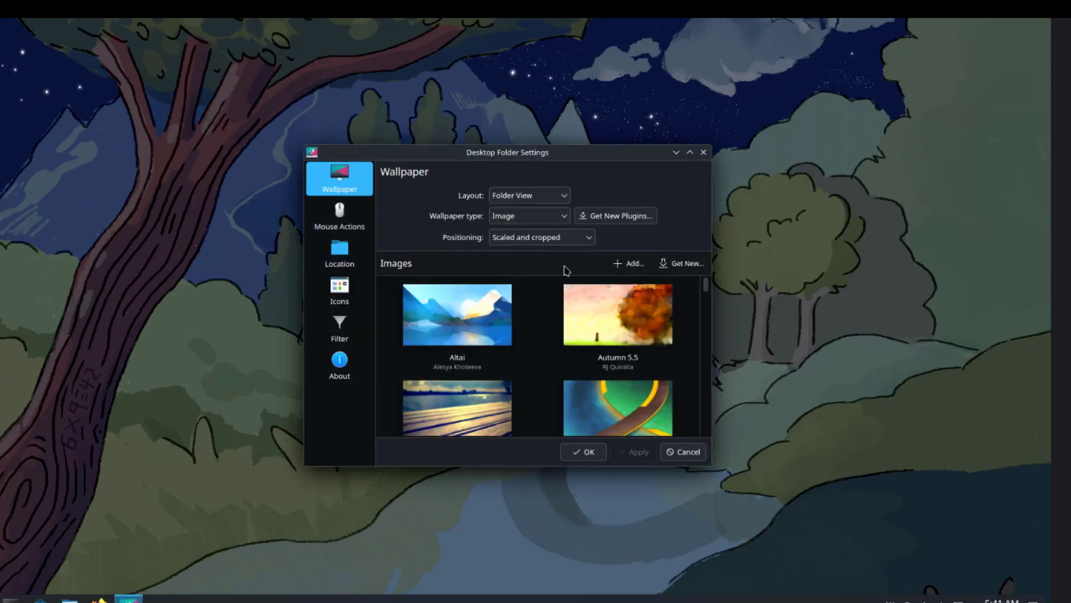
pyautogui.scroll(-3, 708, 327)
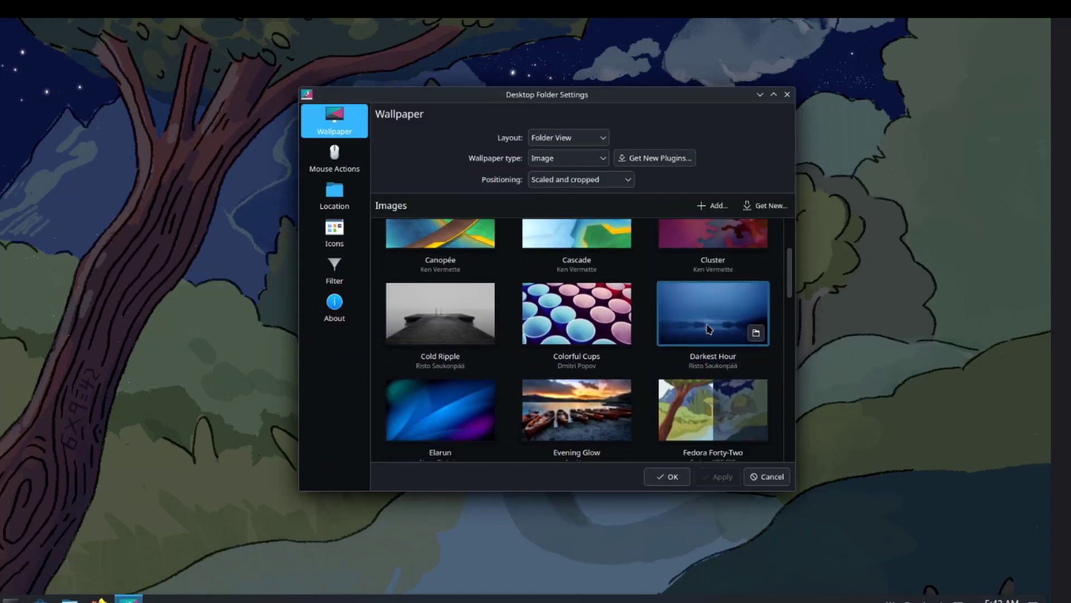
pyautogui.scroll(3, 688, 261)
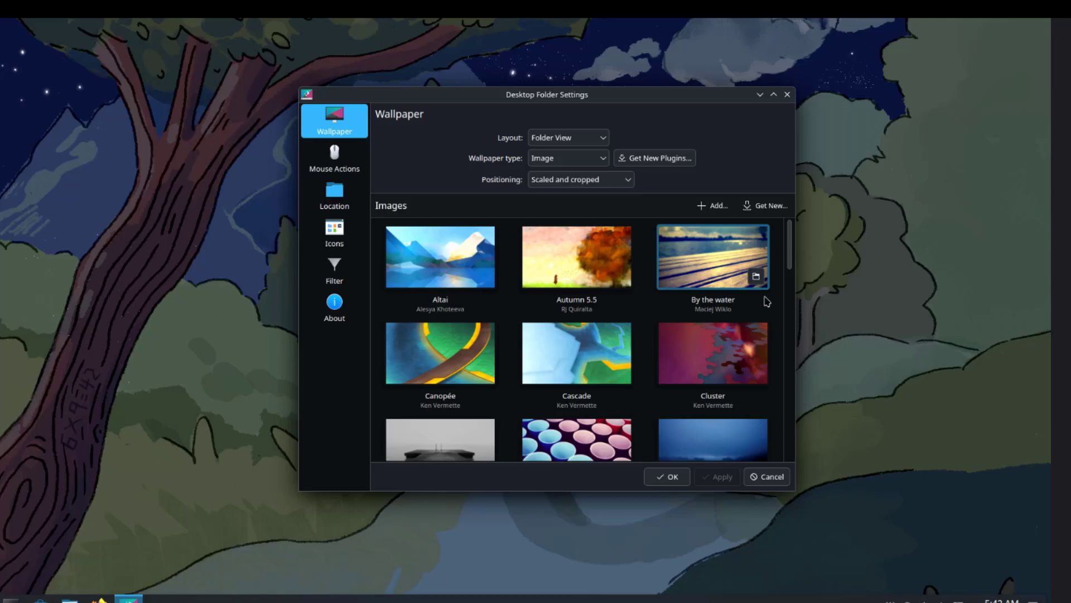
pyautogui.click(736, 267)
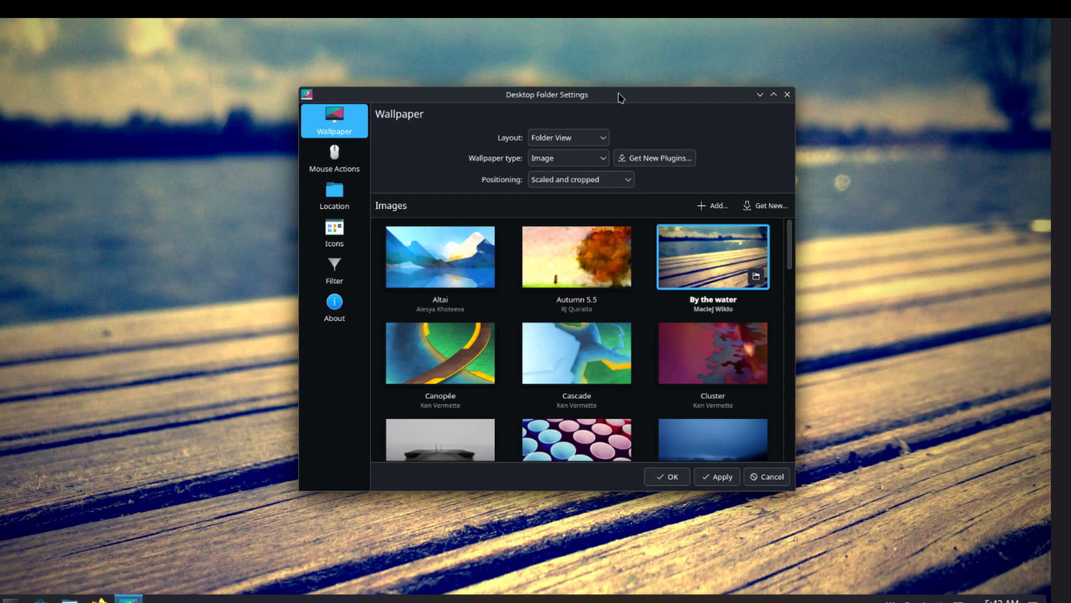
pyautogui.moveTo(618, 97); pyautogui.dragTo(590, 116)
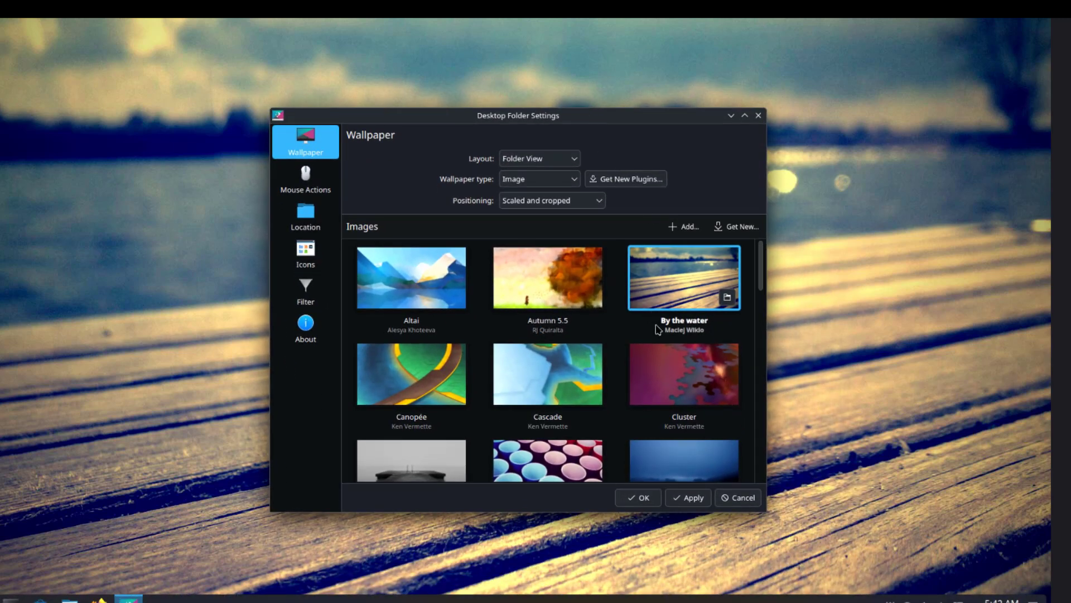
# - Cycle through Cluster and Canopée, then settle on the Fedora Forty-Two wallpaper
pyautogui.click(667, 353)
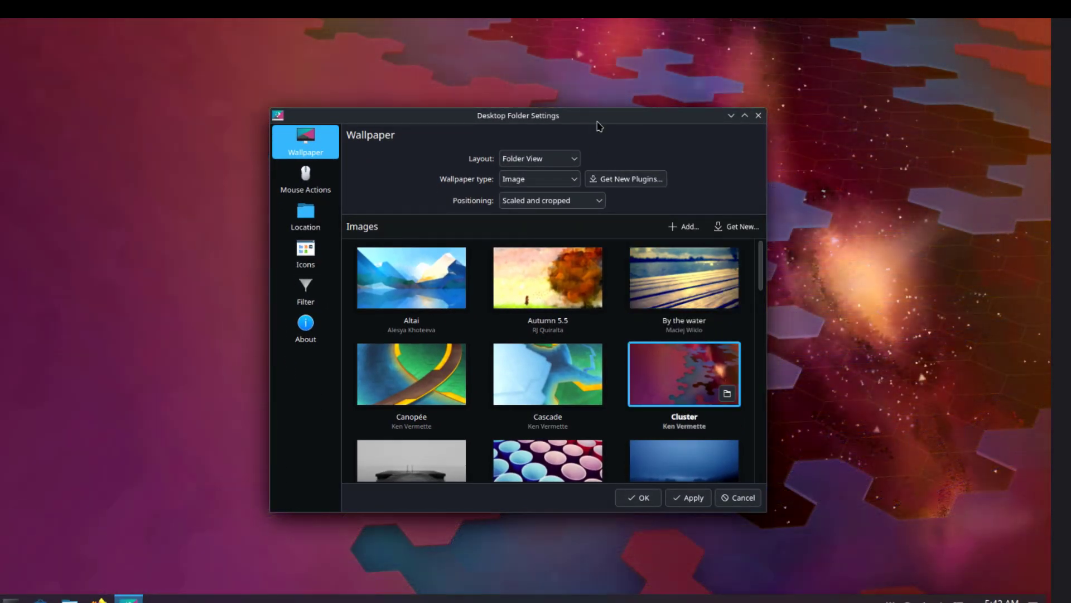
pyautogui.moveTo(599, 126); pyautogui.dragTo(584, 93)
pyautogui.press('Left')
pyautogui.press('Left')
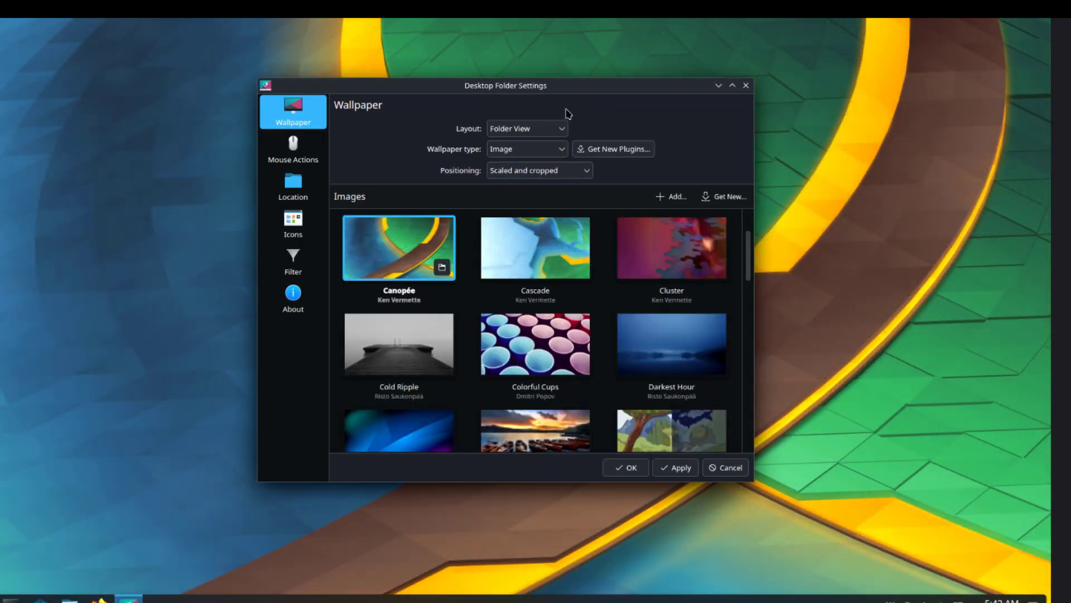
pyautogui.moveTo(570, 98); pyautogui.dragTo(612, 130)
pyautogui.press('Right')
pyautogui.press('Right')
pyautogui.press('Down')
pyautogui.press('Down')
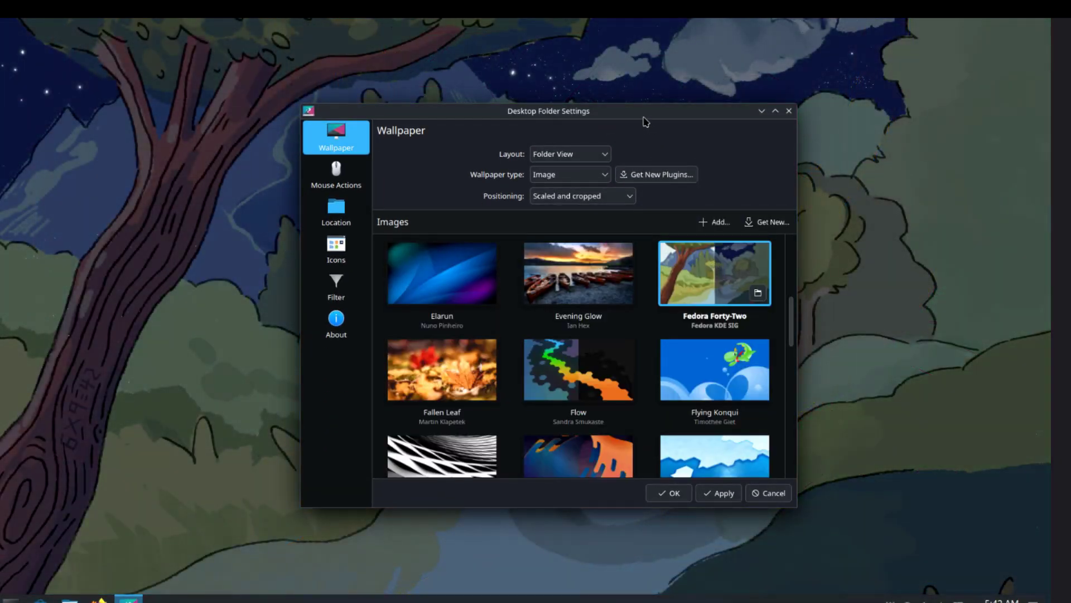
pyautogui.moveTo(644, 118); pyautogui.dragTo(642, 598)
pyautogui.rightClick(641, 599)
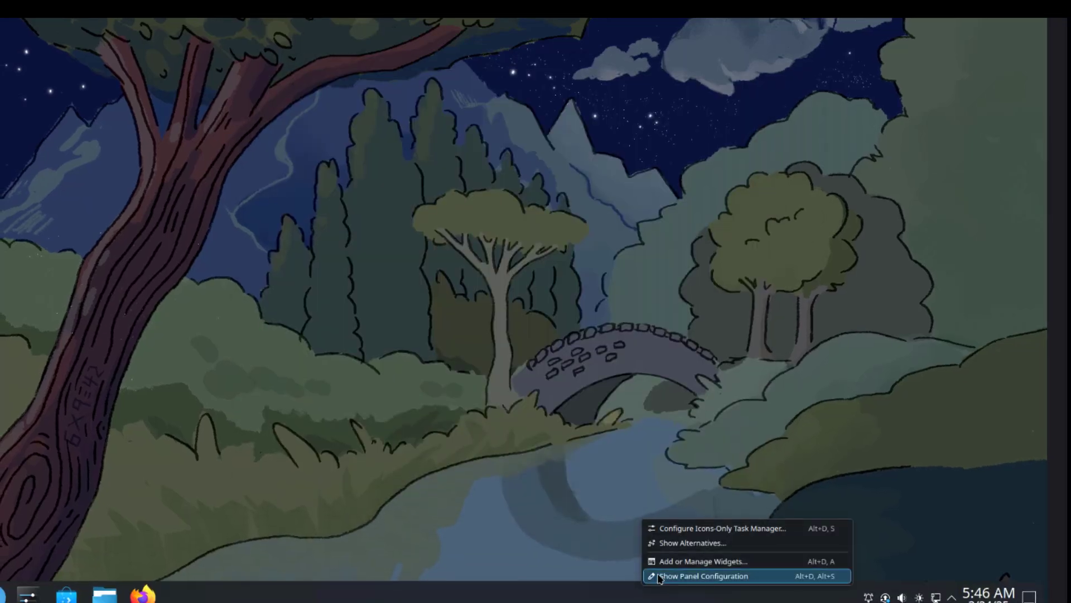
pyautogui.click(659, 577)
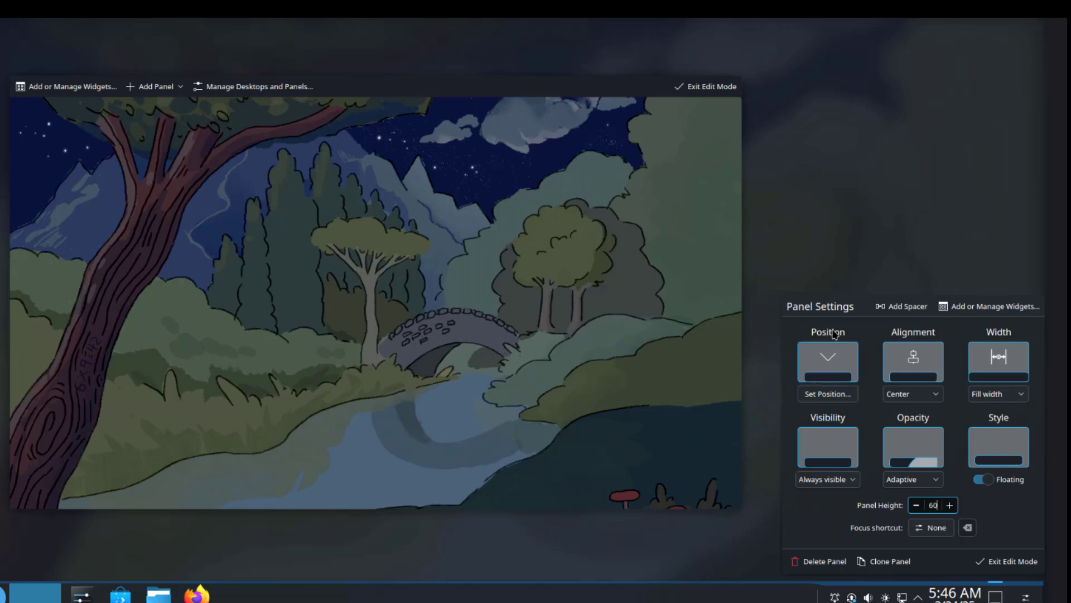
pyautogui.click(828, 362)
pyautogui.click(17, 316)
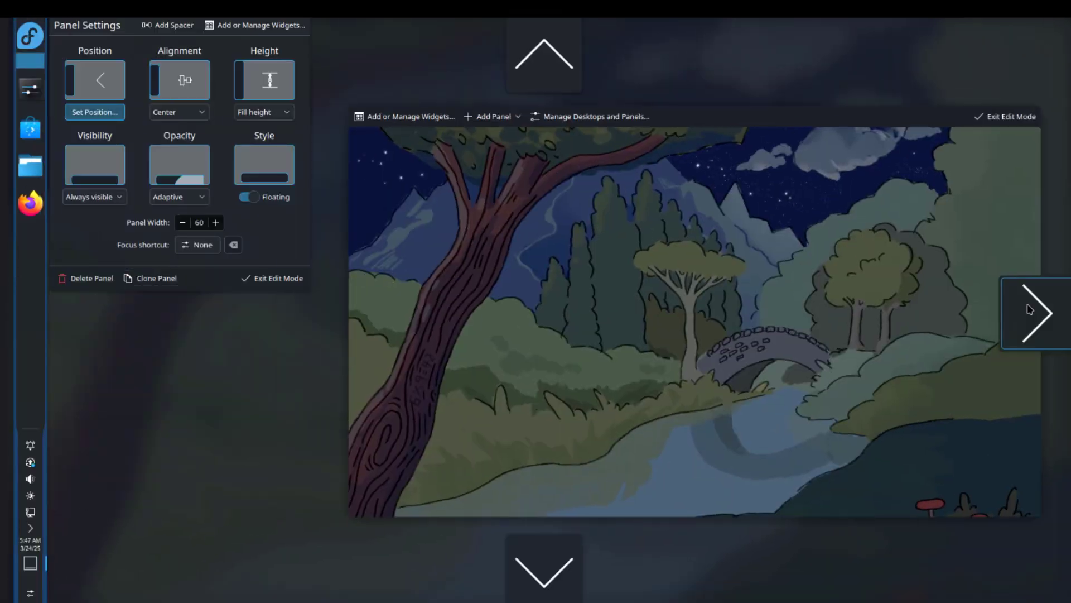
pyautogui.click(1031, 310)
pyautogui.moveTo(1059, 245)
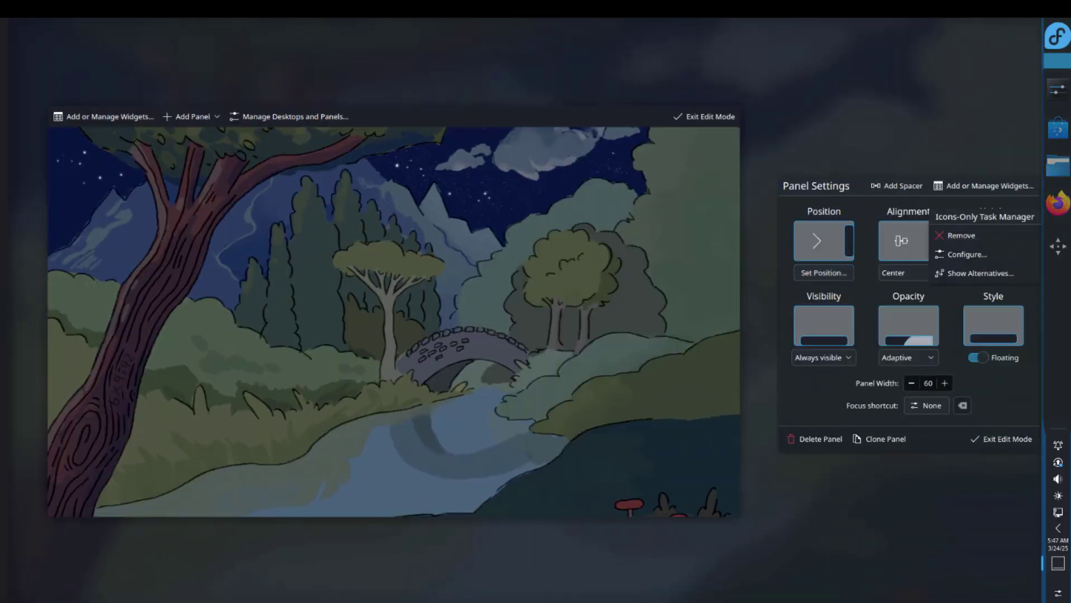
pyautogui.click(828, 236)
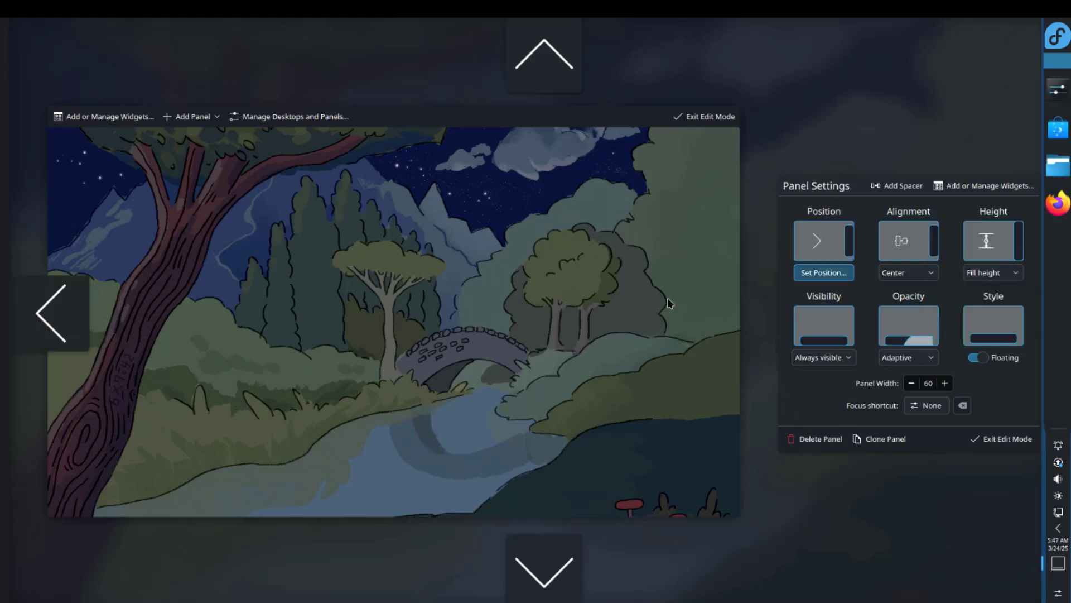
pyautogui.click(524, 569)
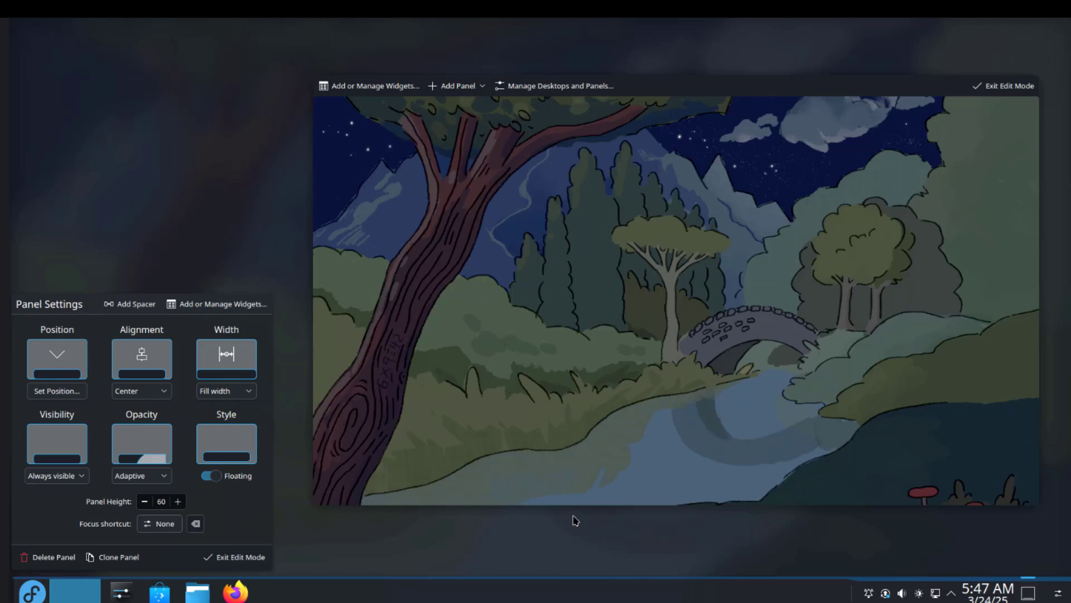
# - Leave panel editing and view the alternative task manager widgets
pyautogui.click(357, 532)
pyautogui.rightClick(640, 600)
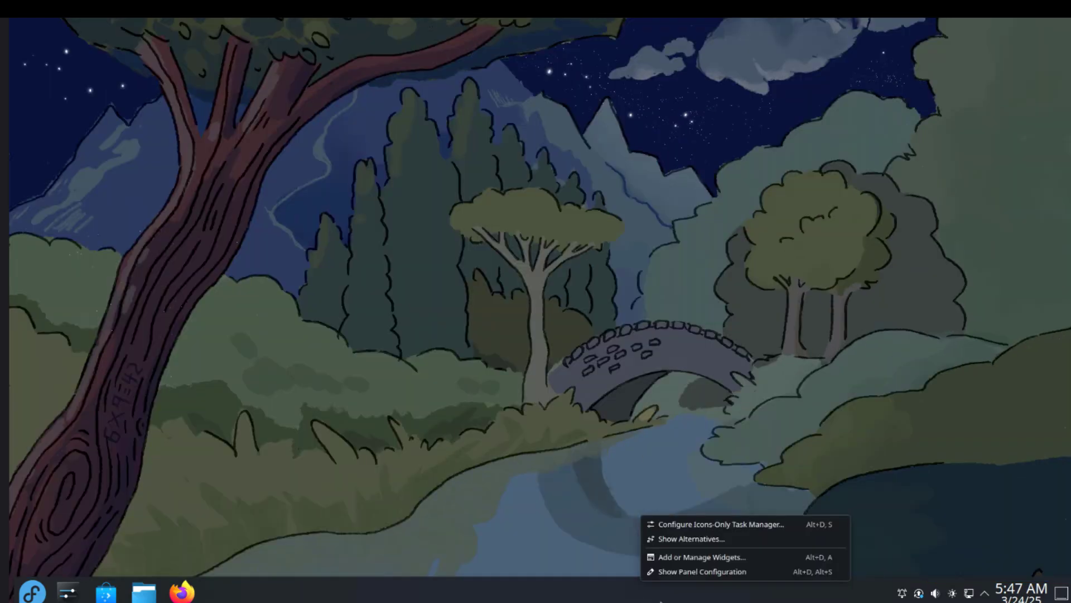
pyautogui.click(745, 542)
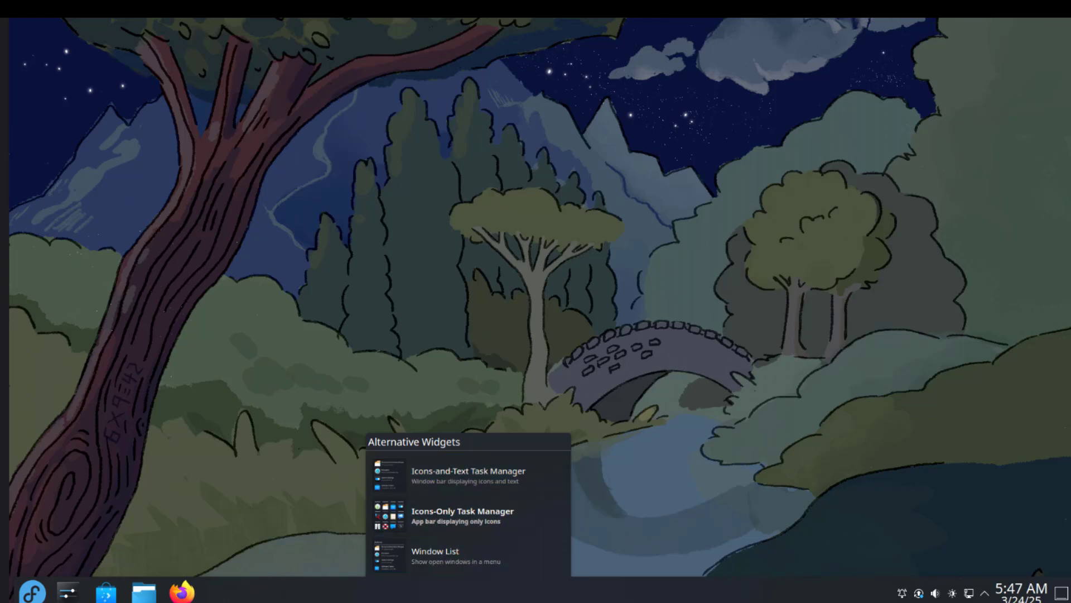
# - Add a Binary Clock widget from the widget catalogue to the desktop and enlarge it
pyautogui.rightClick(663, 589)
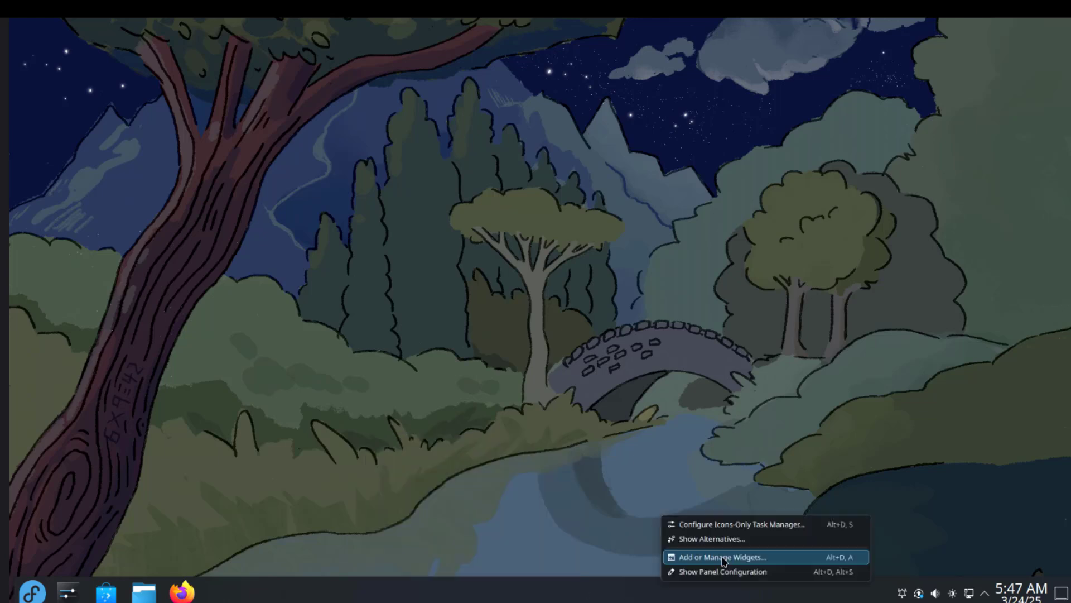
pyautogui.click(769, 558)
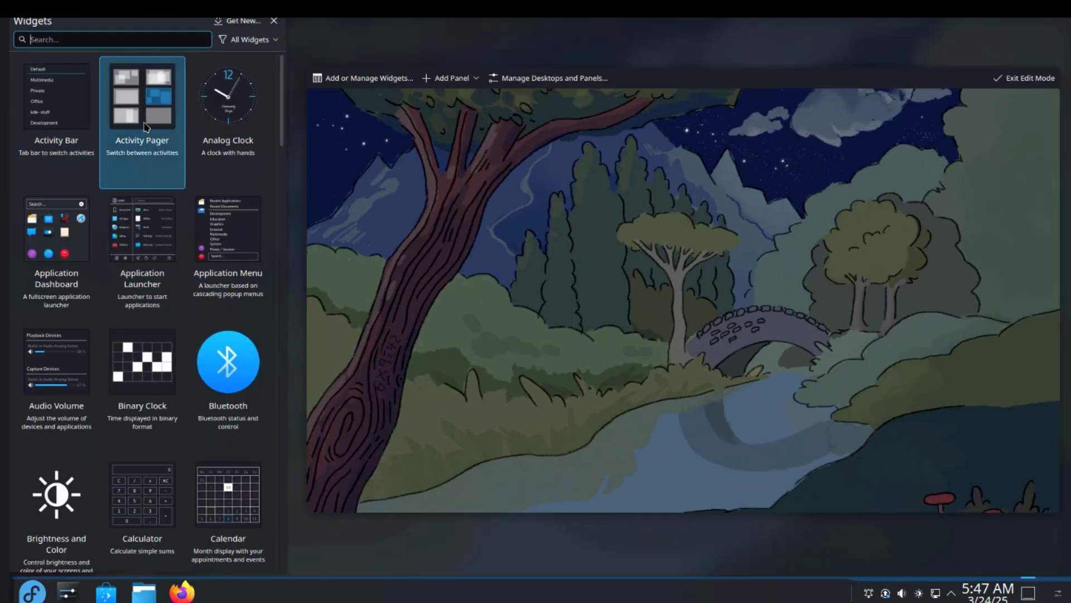
pyautogui.scroll(-10, 137, 341)
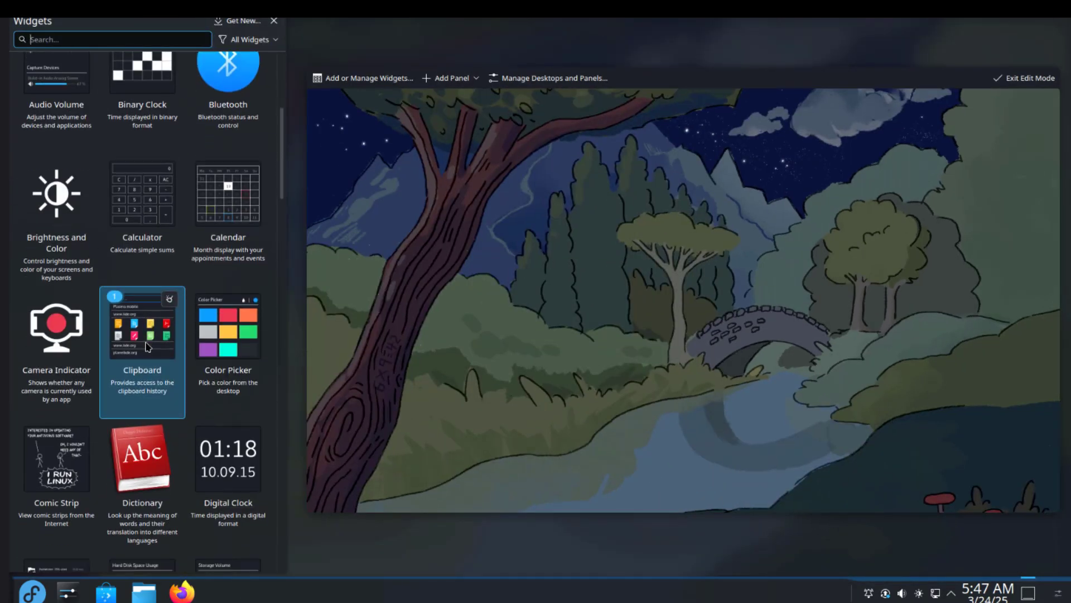
pyautogui.scroll(-6, 146, 348)
pyautogui.click(57, 37)
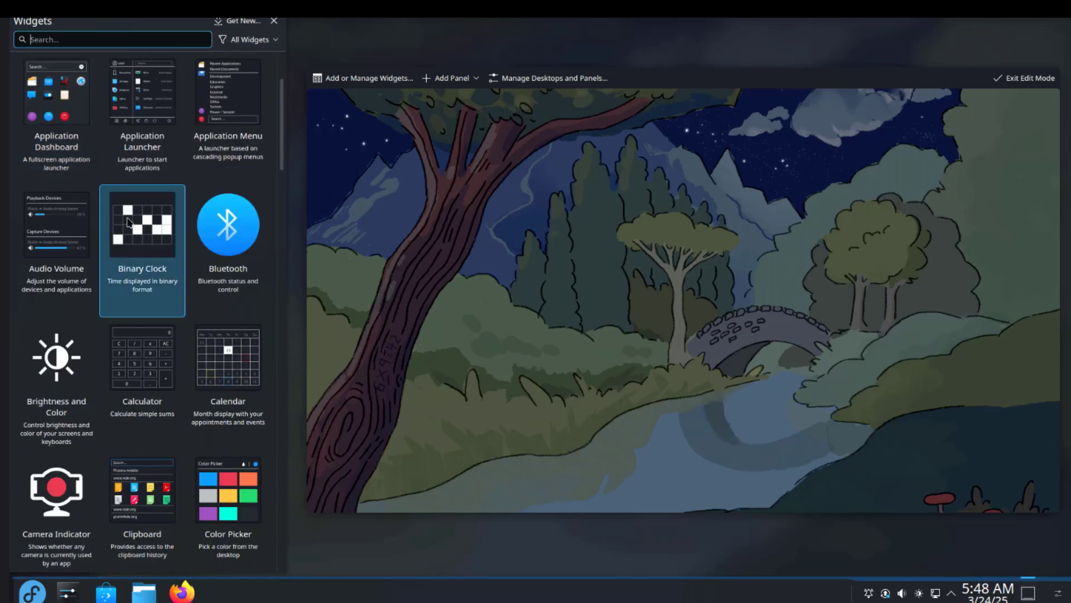
pyautogui.doubleClick(127, 222)
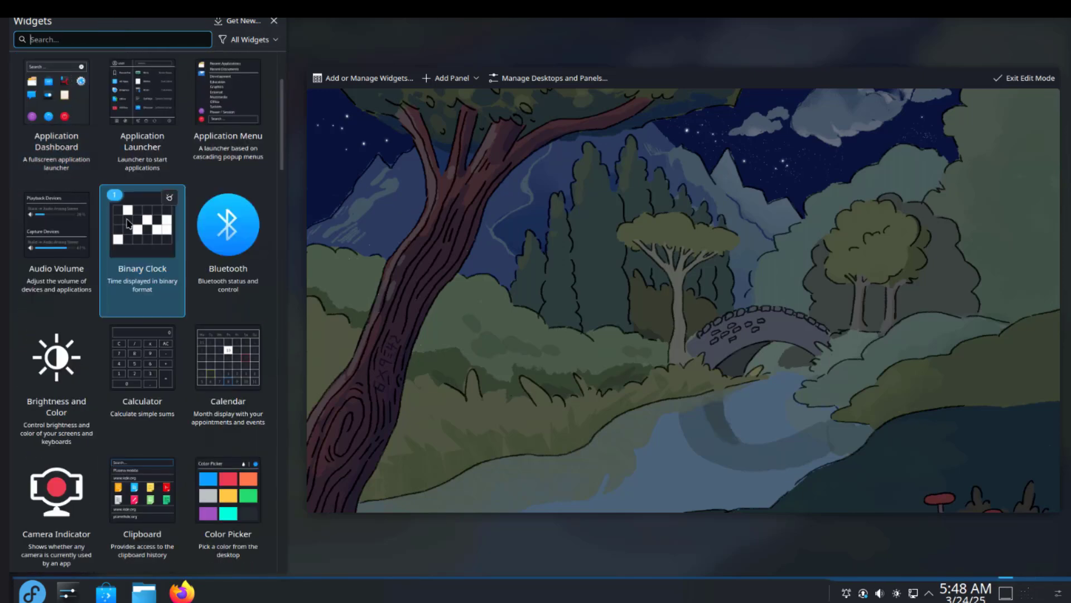
pyautogui.moveTo(136, 228); pyautogui.dragTo(614, 254)
pyautogui.moveTo(615, 246)
pyautogui.moveTo(601, 232); pyautogui.dragTo(310, 169)
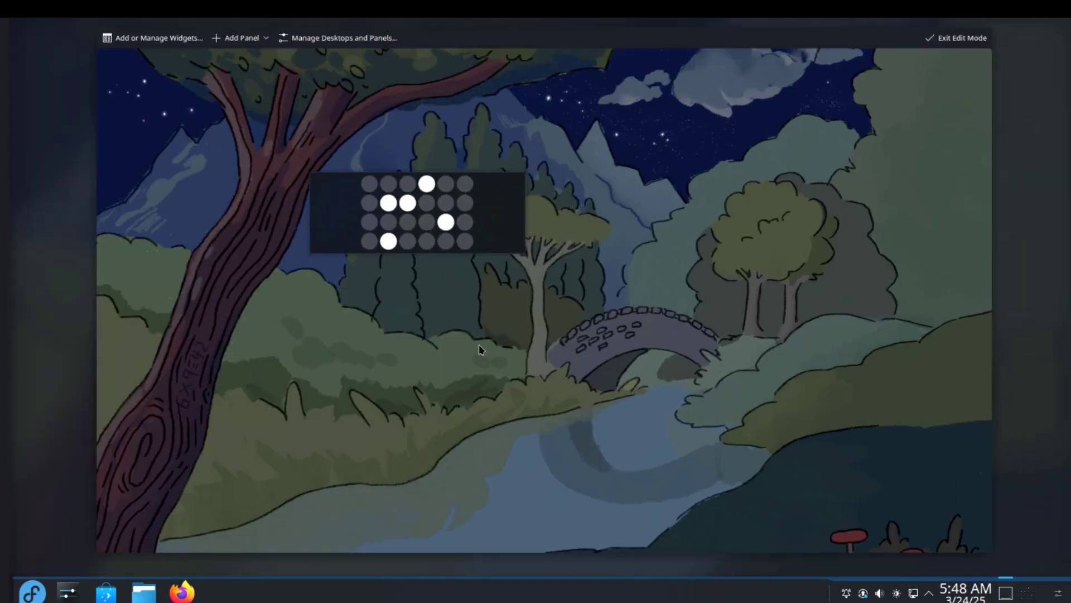
# - Launch Dragon Player and check its About dialog showing version 24.12.2
pyautogui.moveTo(487, 196)
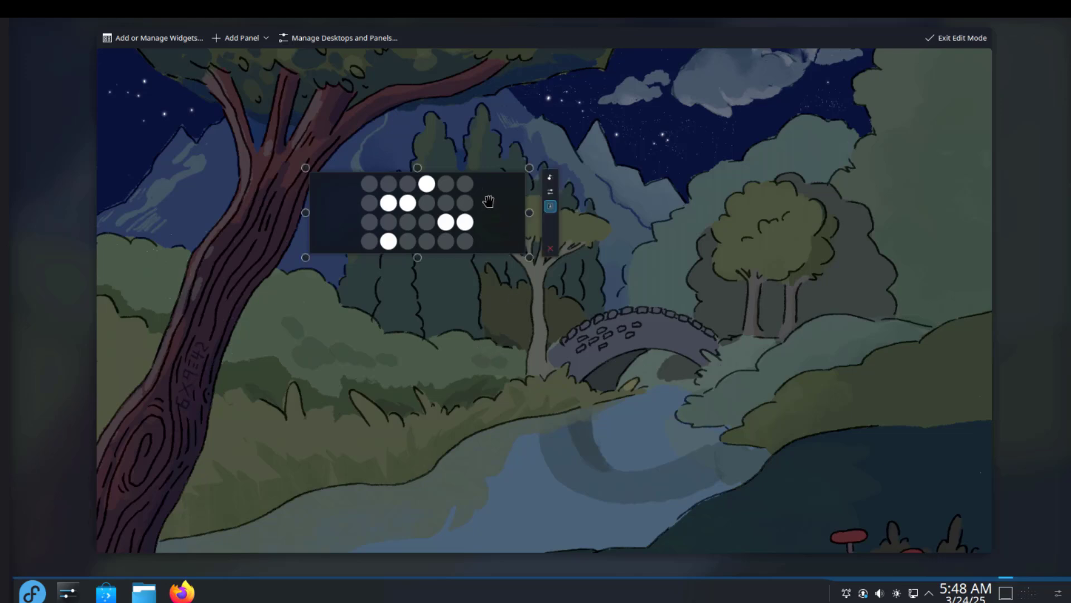
pyautogui.click(552, 251)
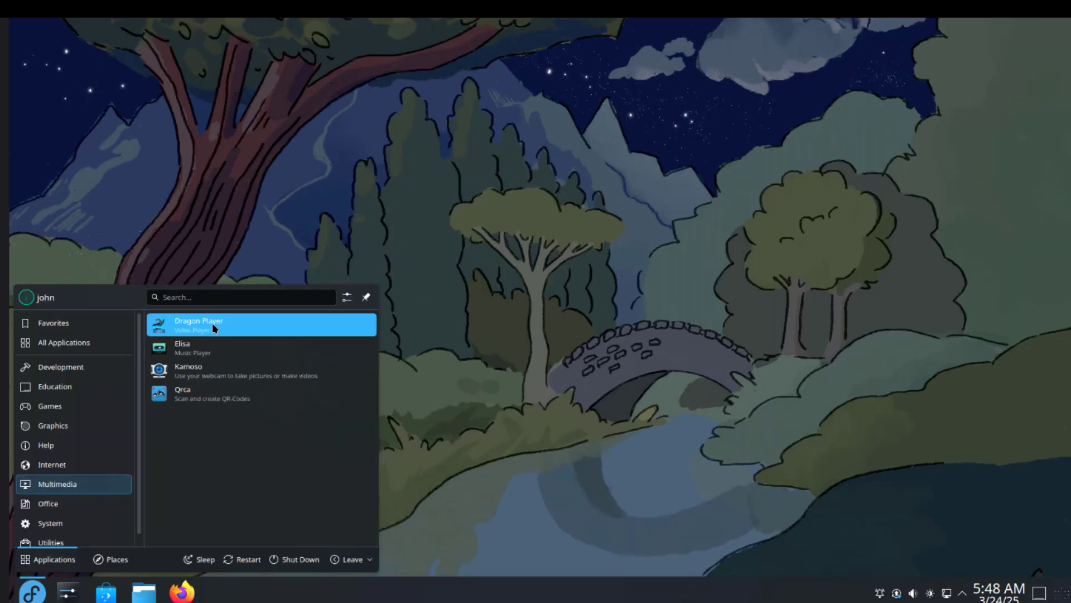
pyautogui.click(216, 328)
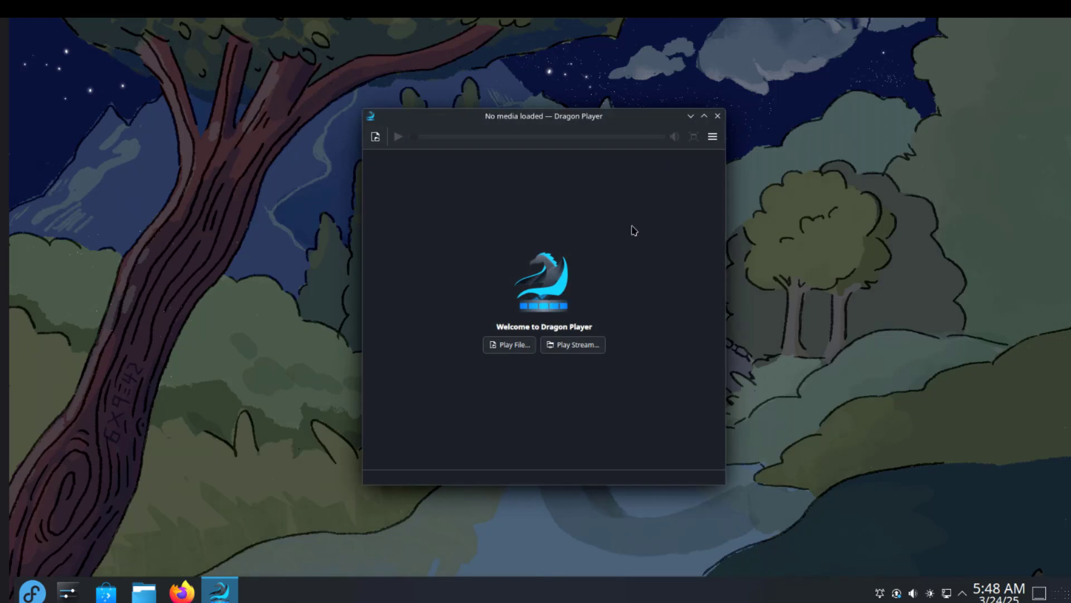
pyautogui.click(713, 138)
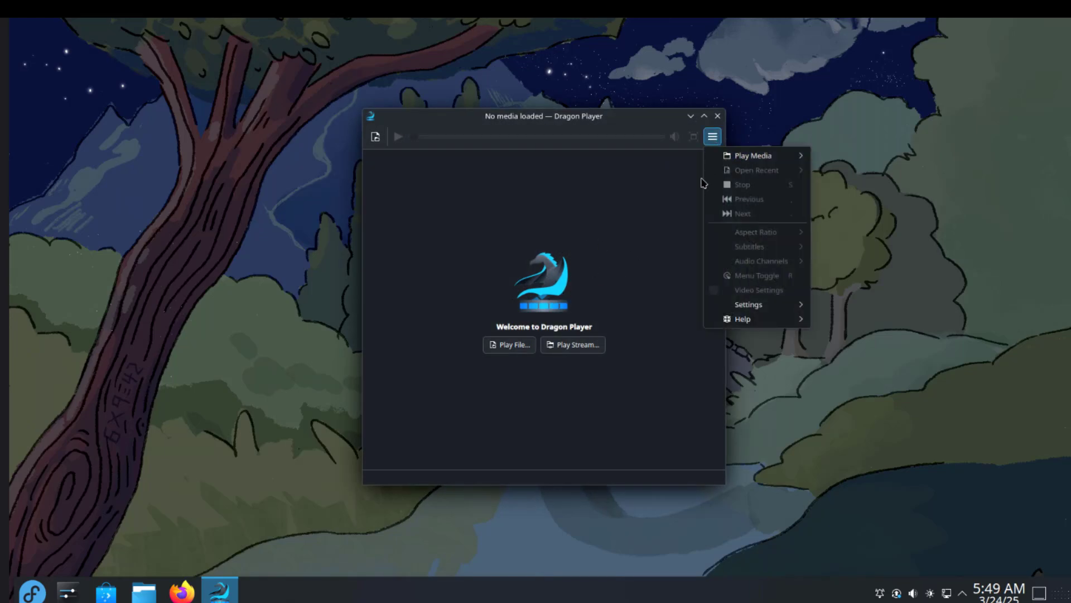
pyautogui.click(742, 317)
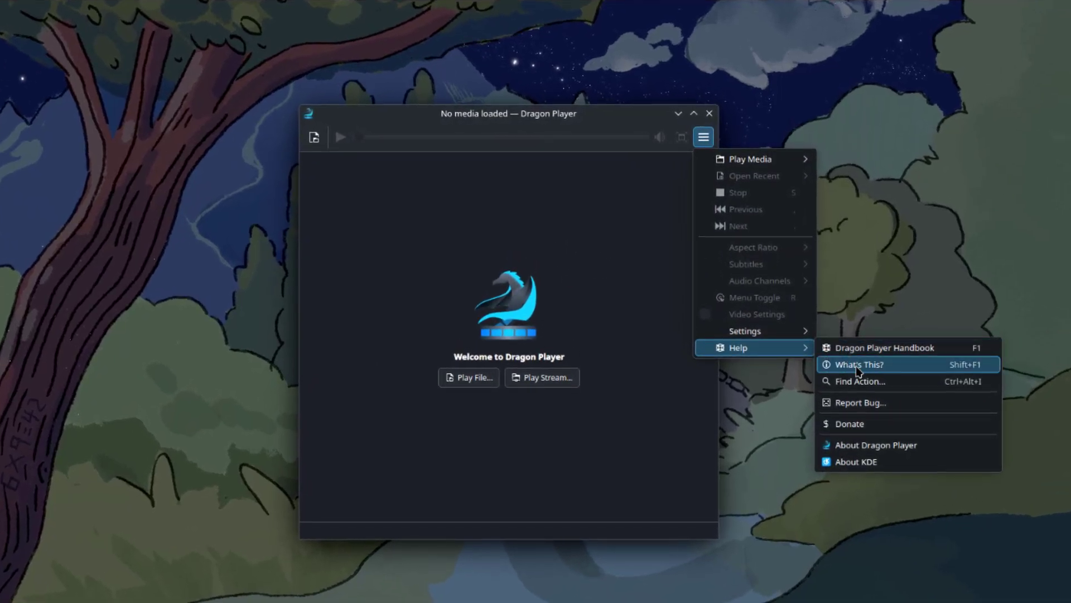
pyautogui.click(866, 444)
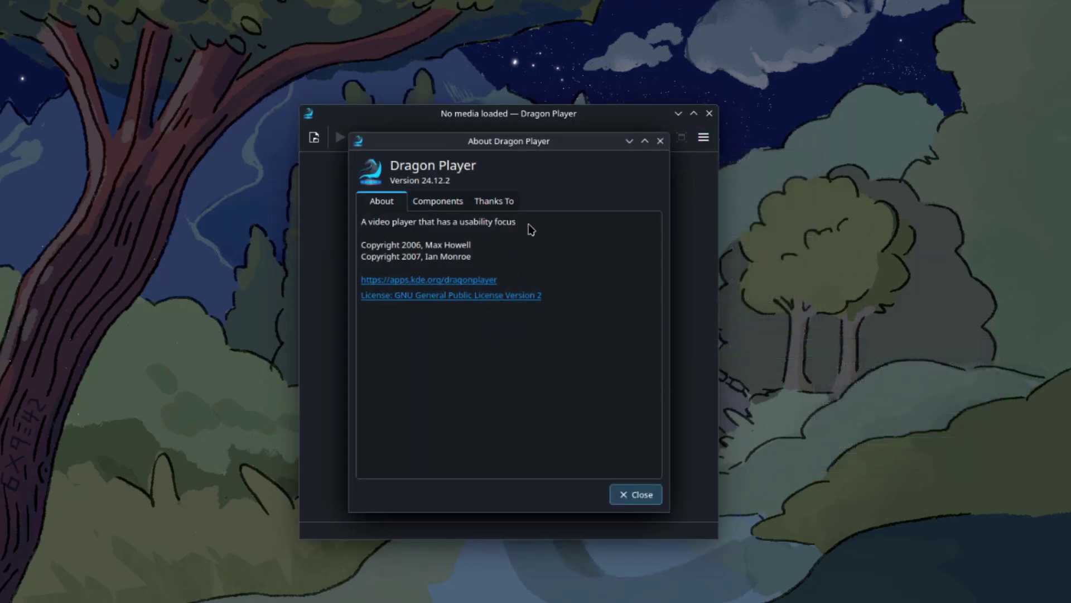
pyautogui.click(660, 140)
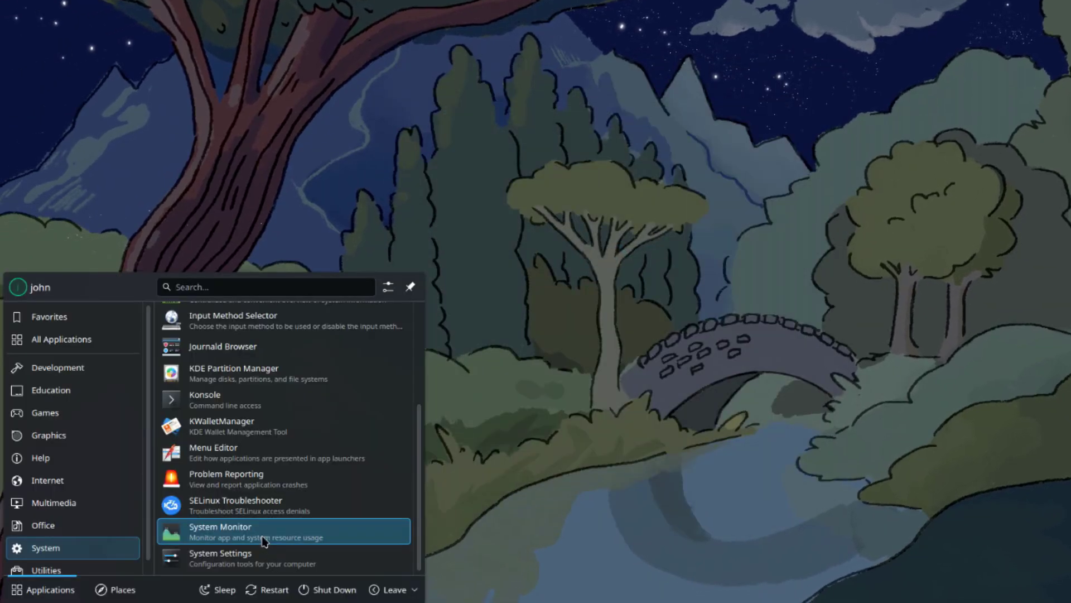
# - Launch System Monitor and browse its Applications, History and Processes pages
pyautogui.click(262, 535)
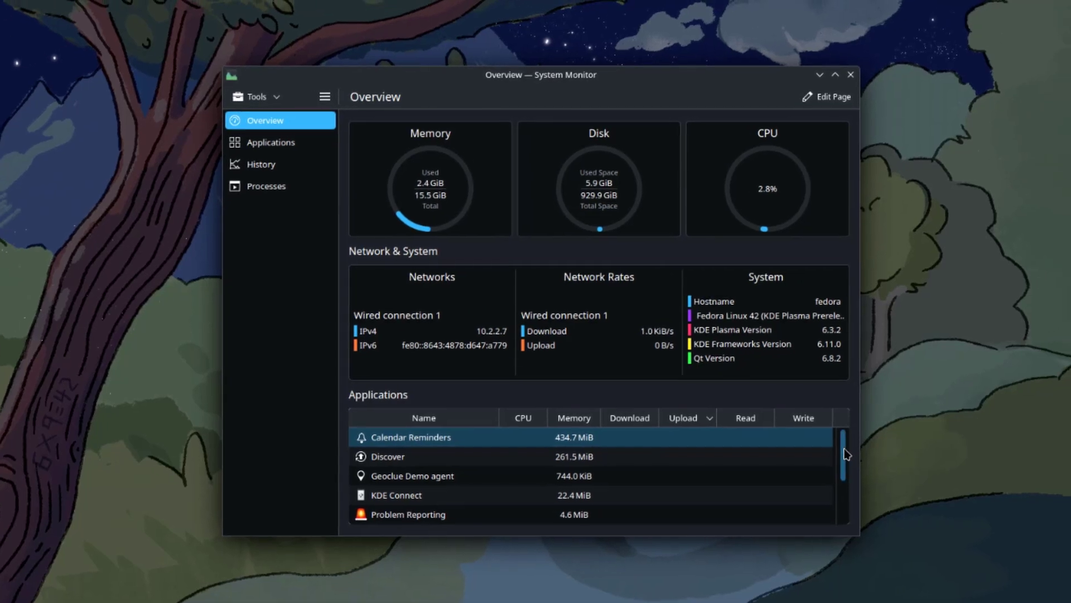
pyautogui.moveTo(845, 454); pyautogui.dragTo(842, 504)
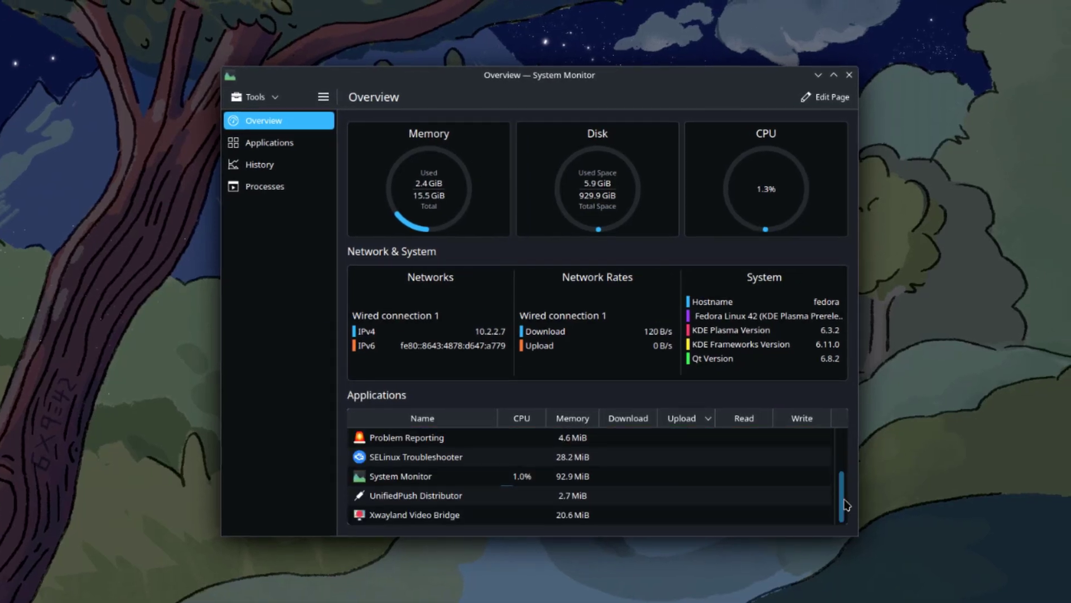
pyautogui.scroll(5, 839, 491)
pyautogui.click(287, 144)
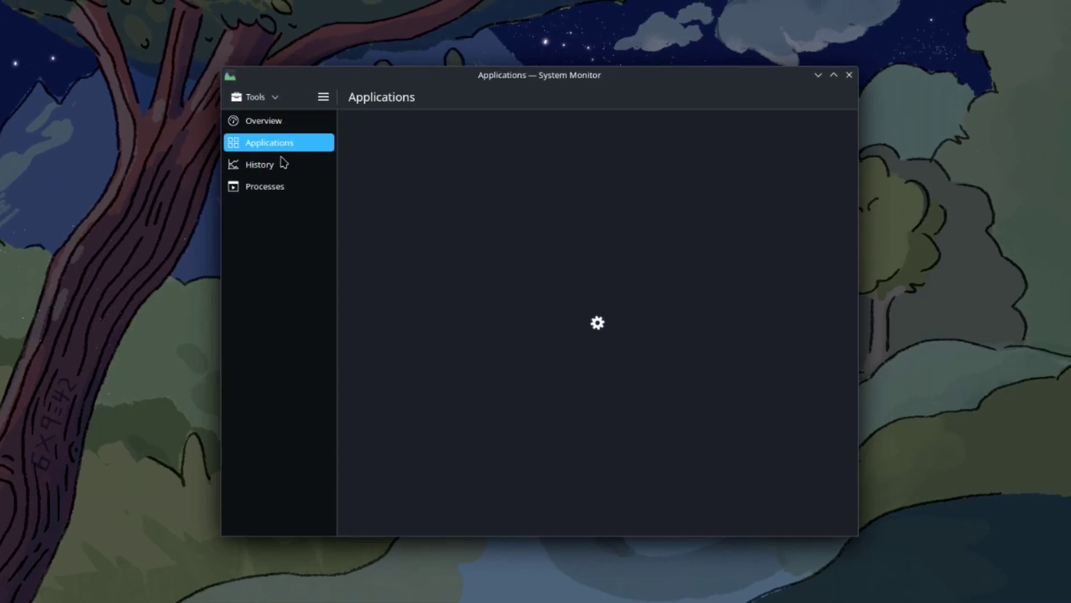
pyautogui.click(277, 166)
pyautogui.click(268, 187)
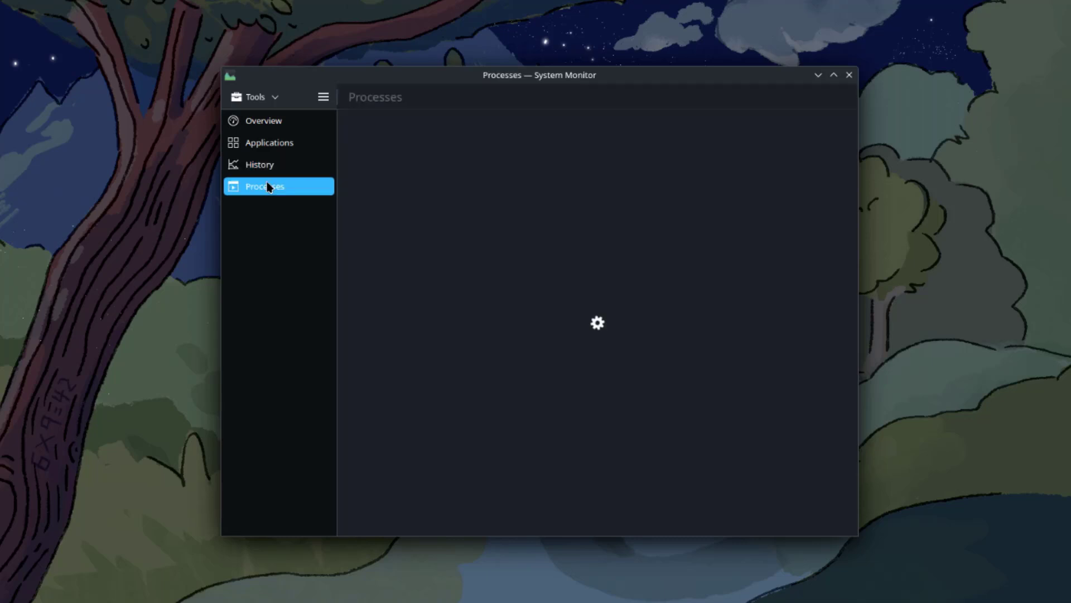
# - Return to Overview and show the About page for System Monitor 6.3.2
pyautogui.click(282, 123)
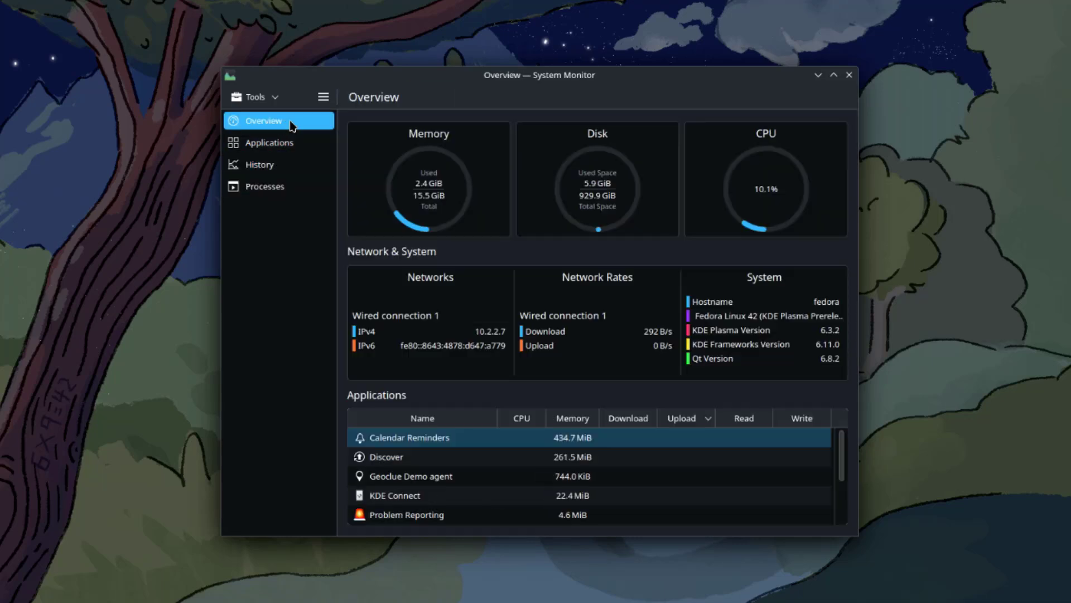
pyautogui.click(322, 103)
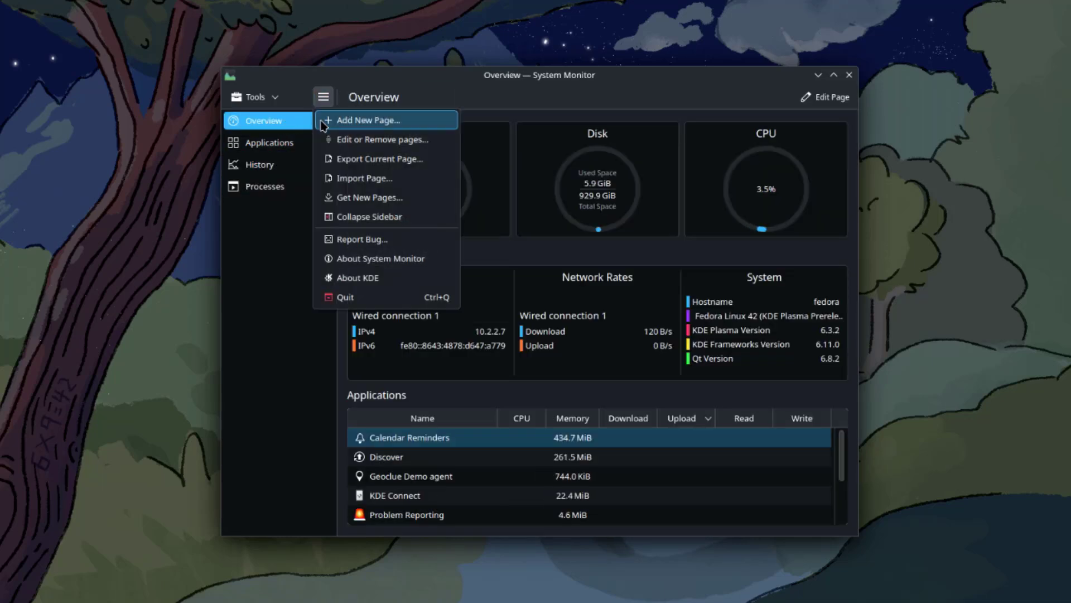
pyautogui.click(355, 263)
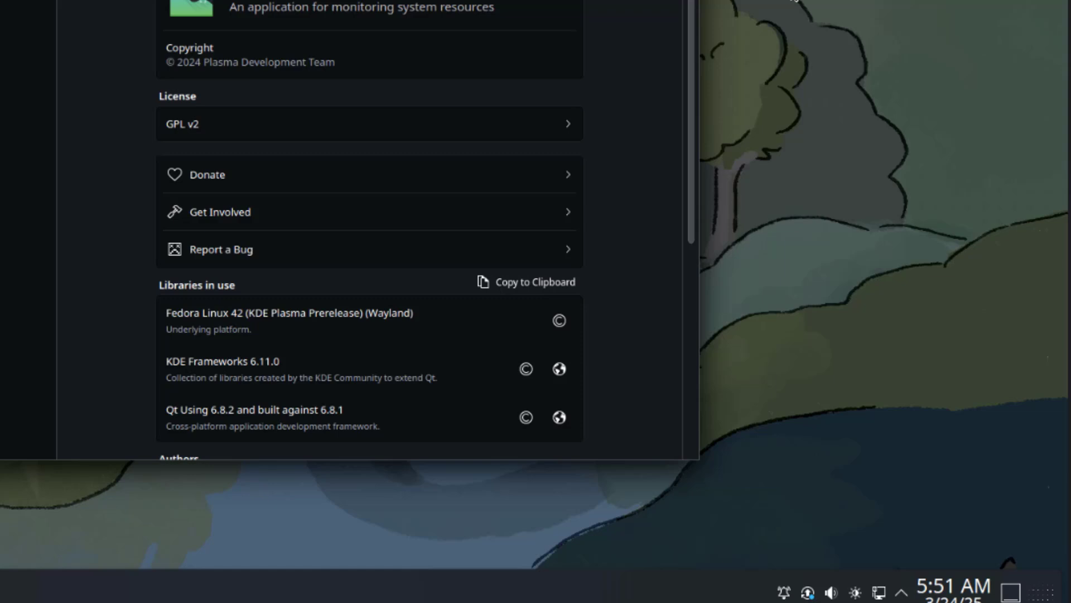
# - Peek at the desktop, then view the calendar and the system tray overview
pyautogui.click(1008, 591)
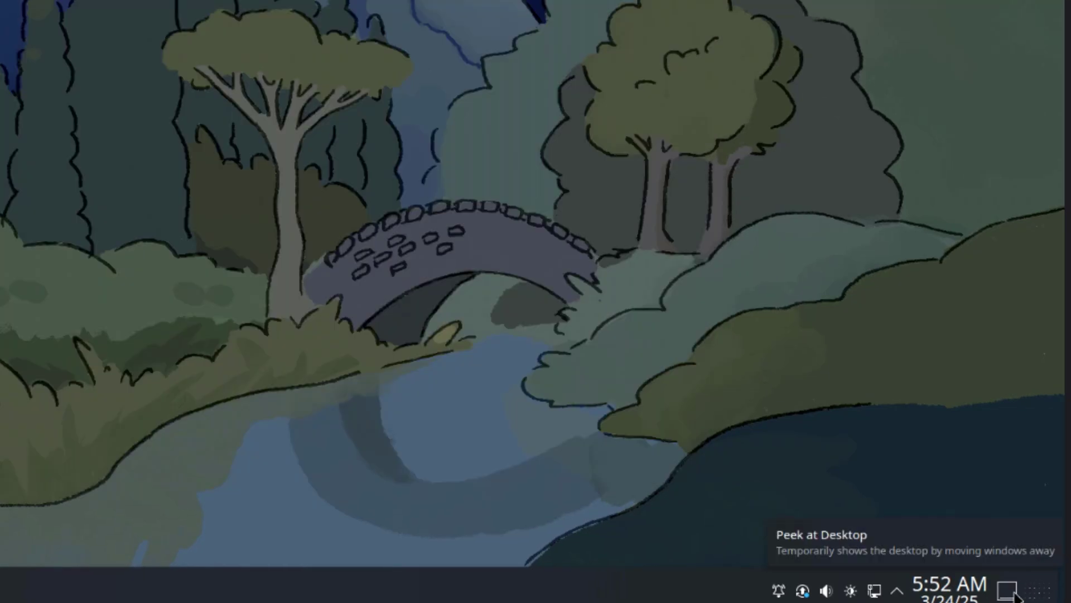
pyautogui.click(970, 595)
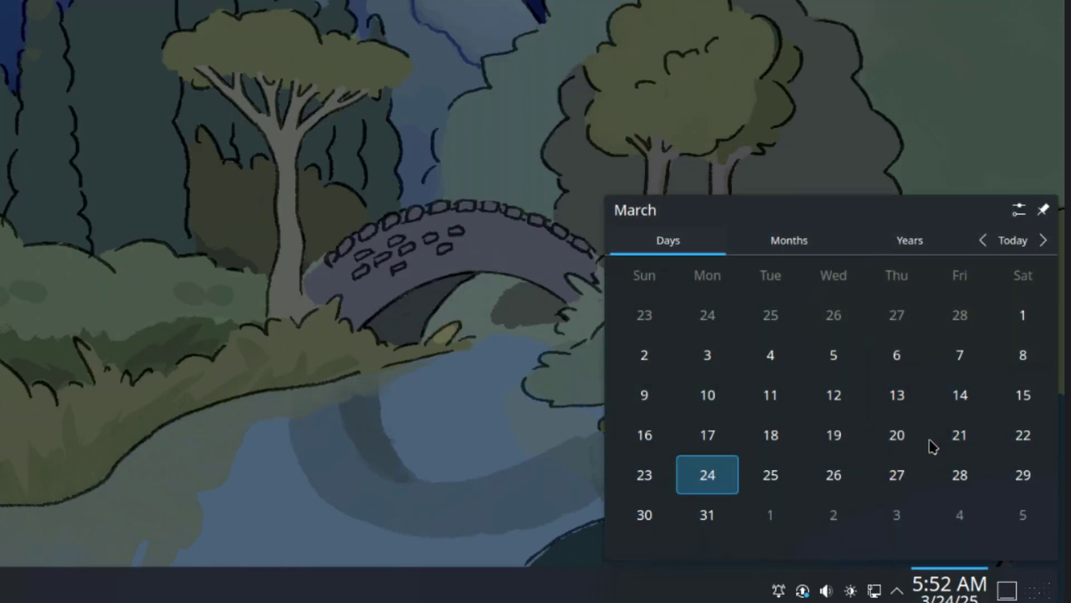
pyautogui.click(897, 590)
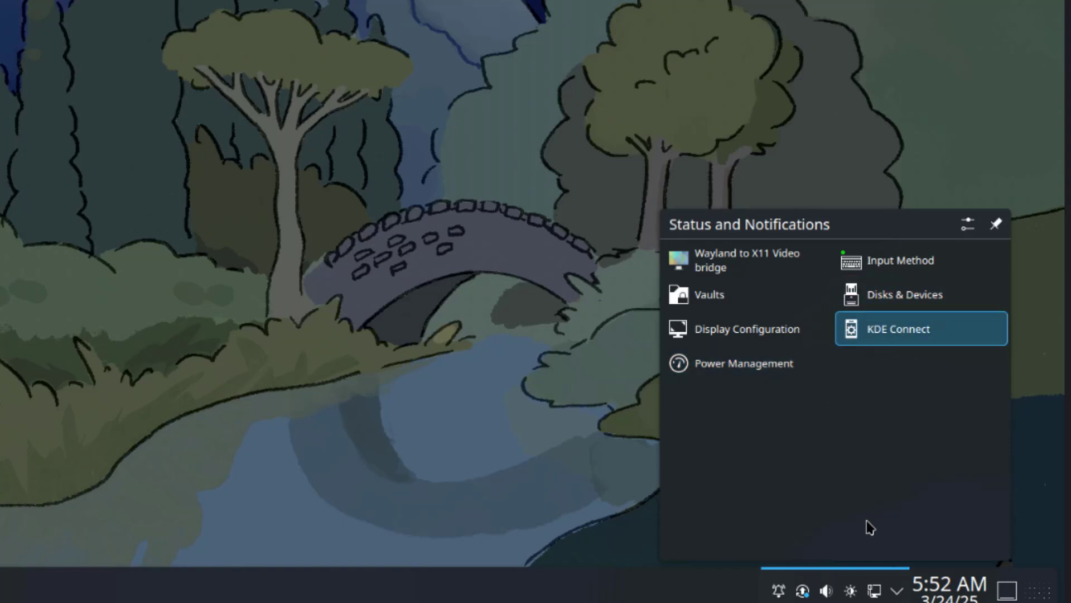
# - Check the network, brightness, volume and notifications tray popups
pyautogui.click(874, 590)
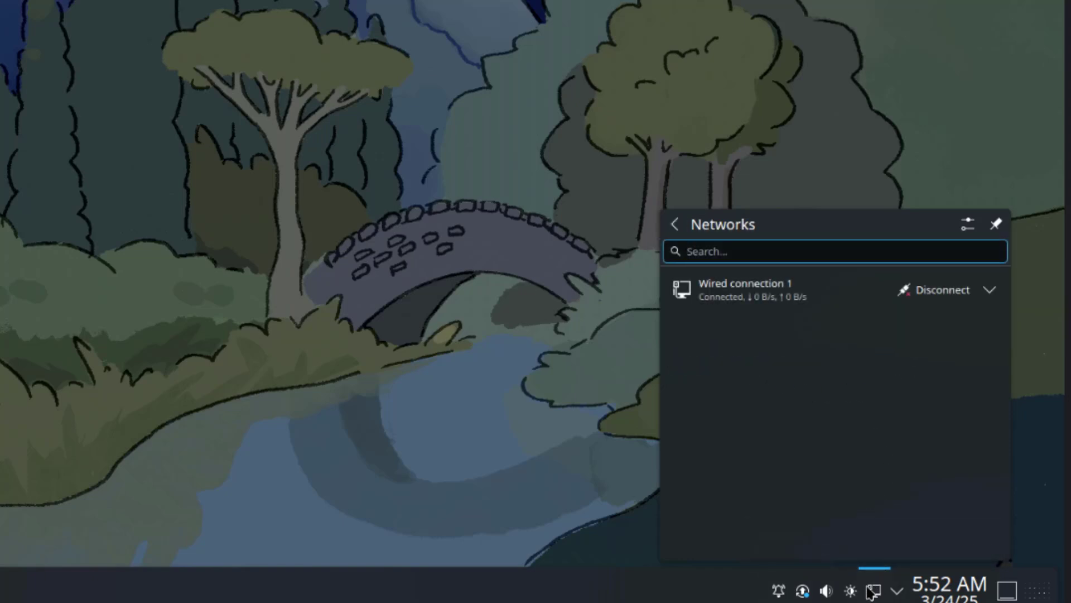
pyautogui.click(852, 591)
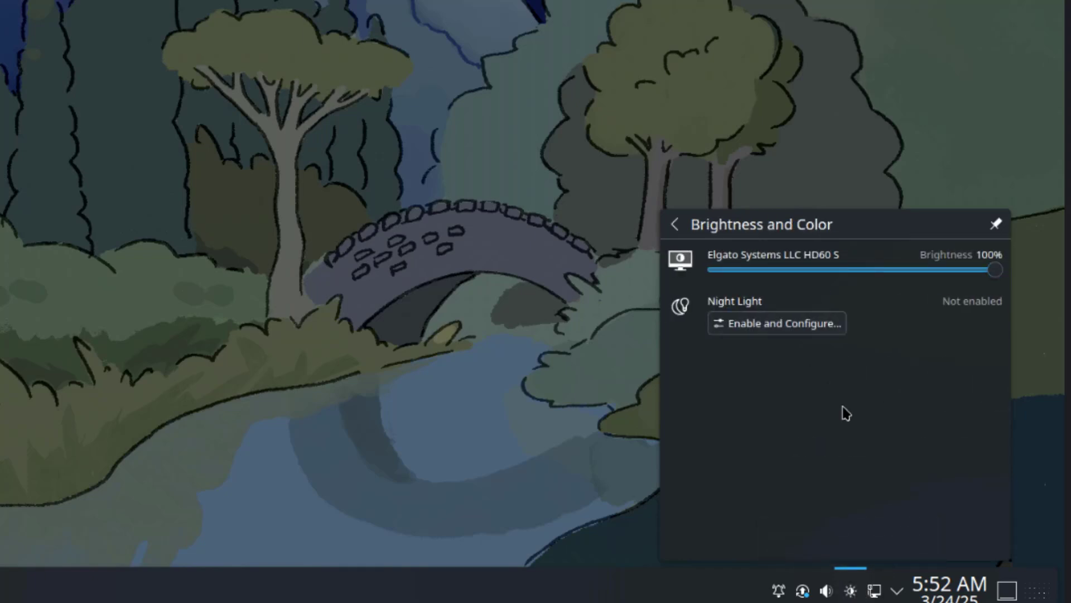
pyautogui.click(828, 590)
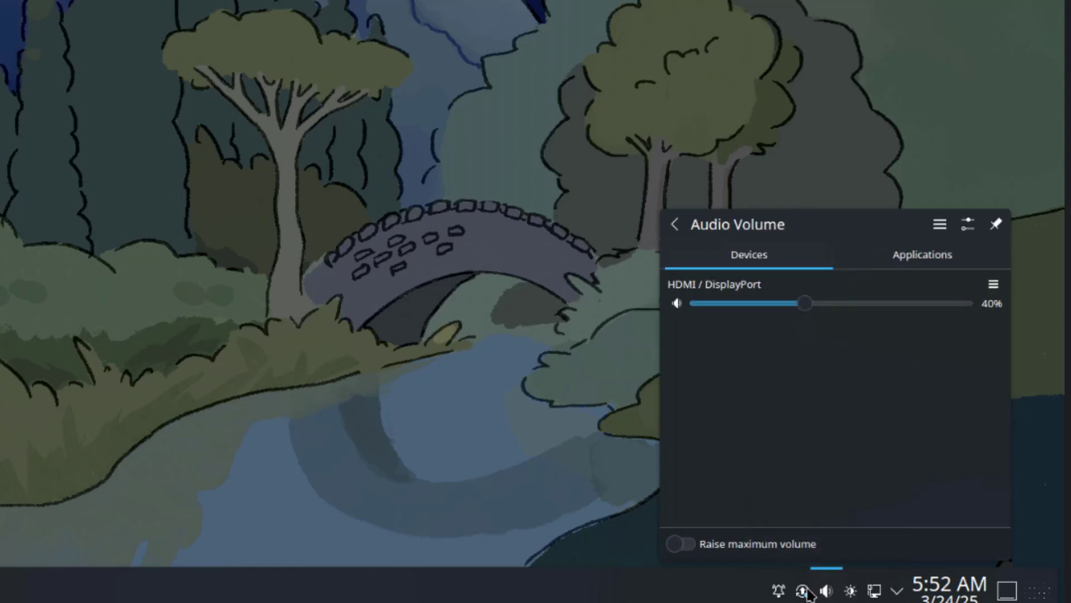
pyautogui.click(780, 591)
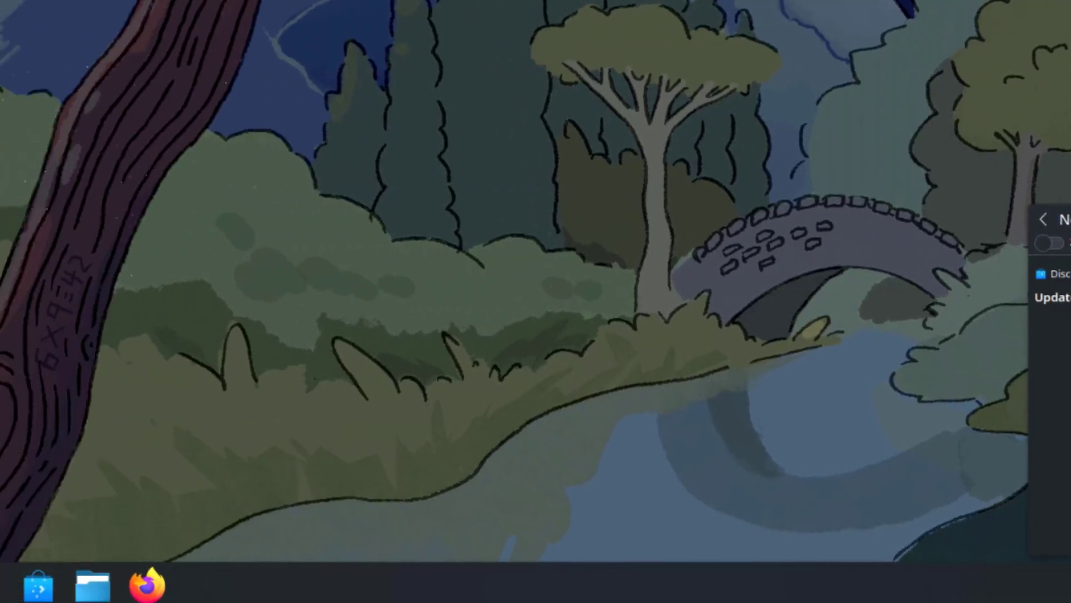
# - Launch the Konsole terminal from the application launcher
pyautogui.click(38, 584)
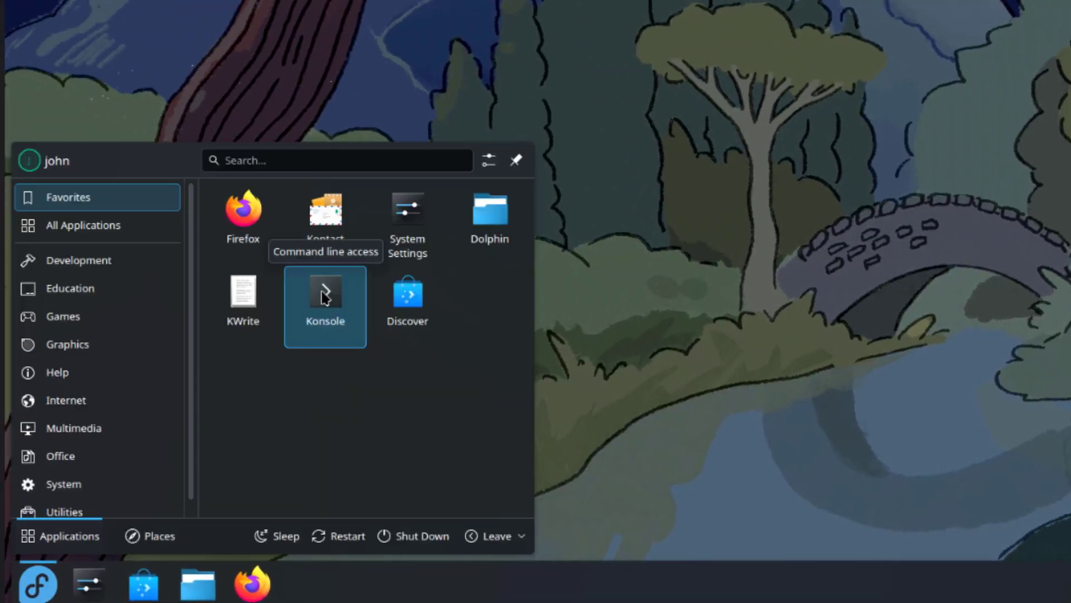
pyautogui.click(324, 298)
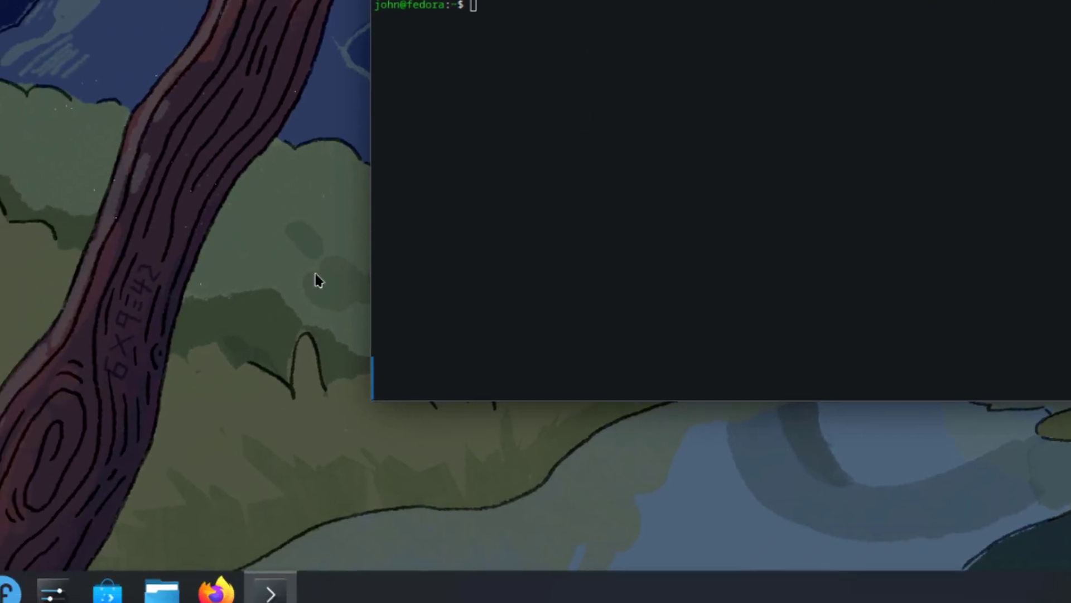
pyautogui.click(12, 586)
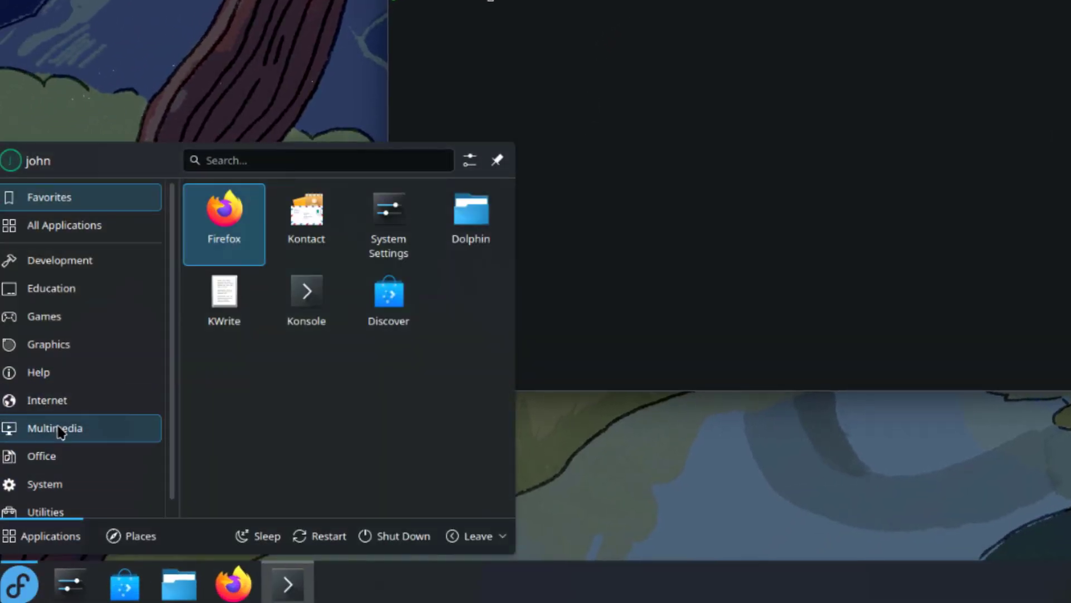
pyautogui.moveTo(61, 430)
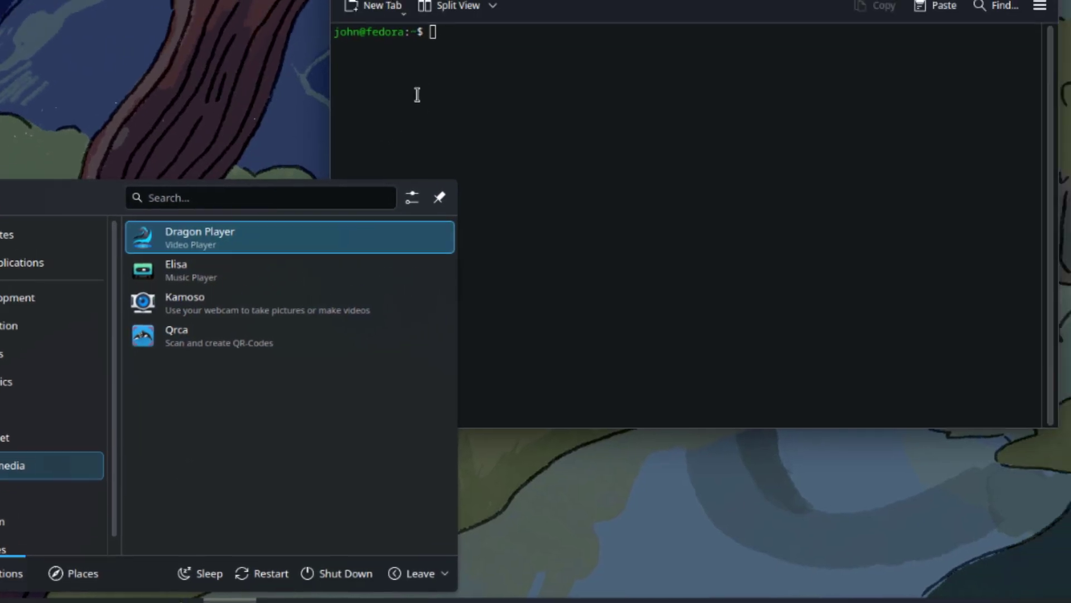
pyautogui.click(476, 60)
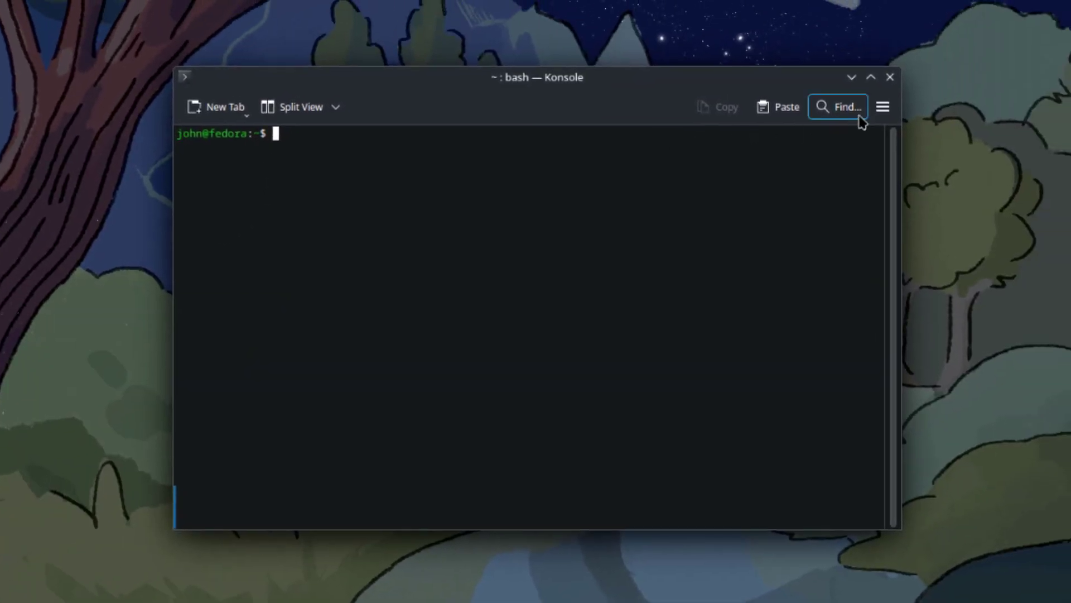
# - Enlarge the Konsole font twice
pyautogui.click(883, 107)
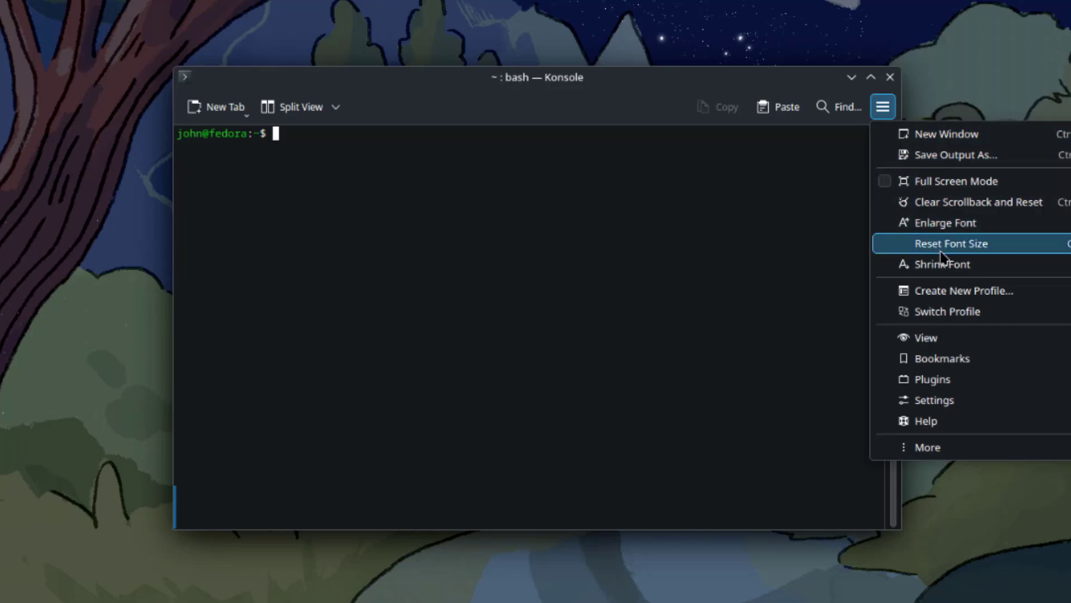
pyautogui.click(943, 223)
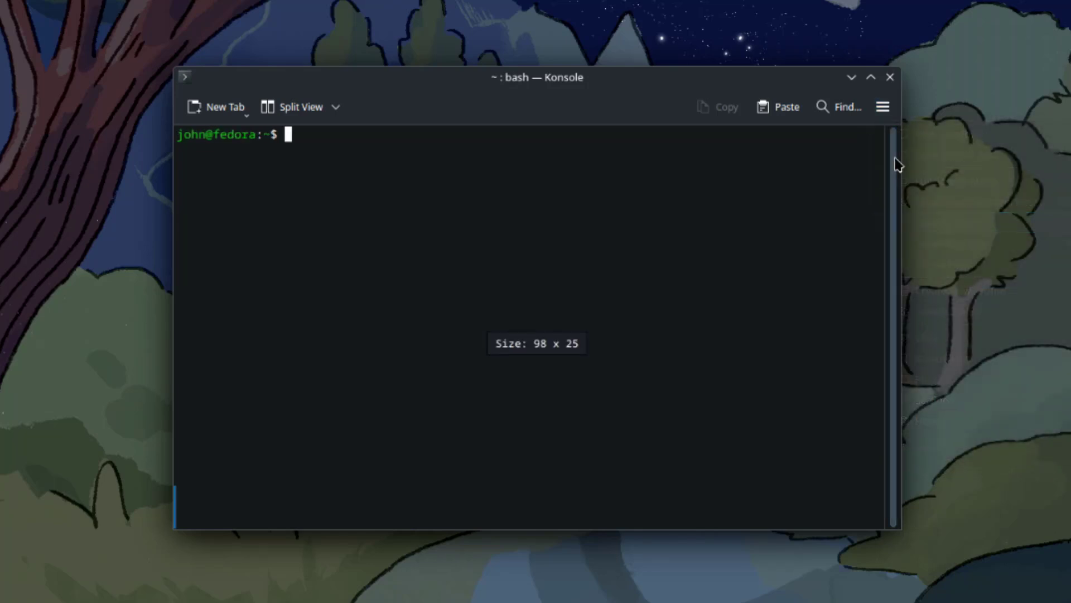
pyautogui.click(883, 107)
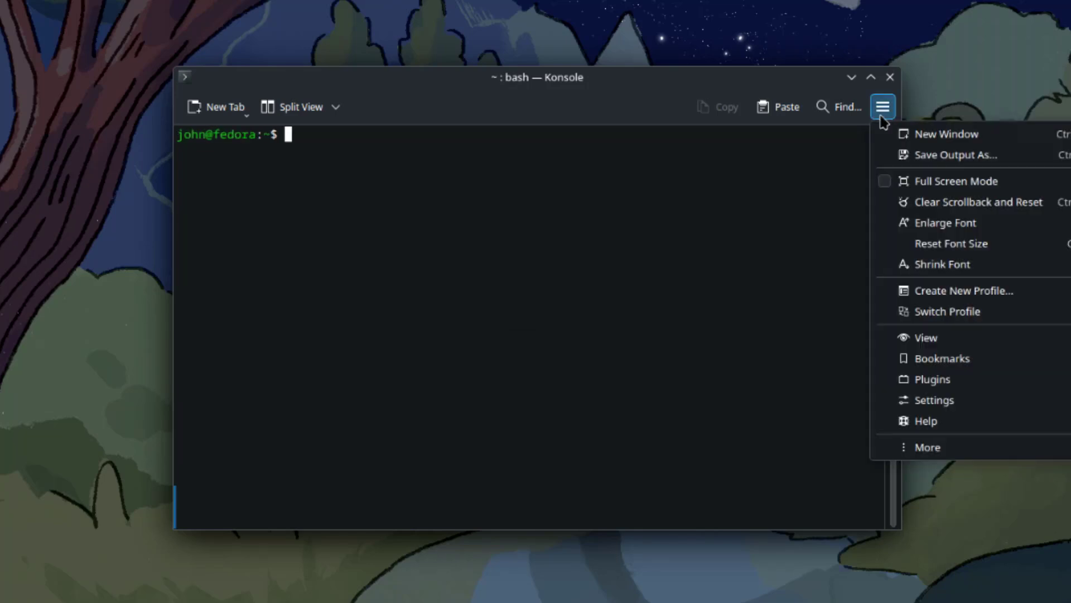
pyautogui.click(928, 226)
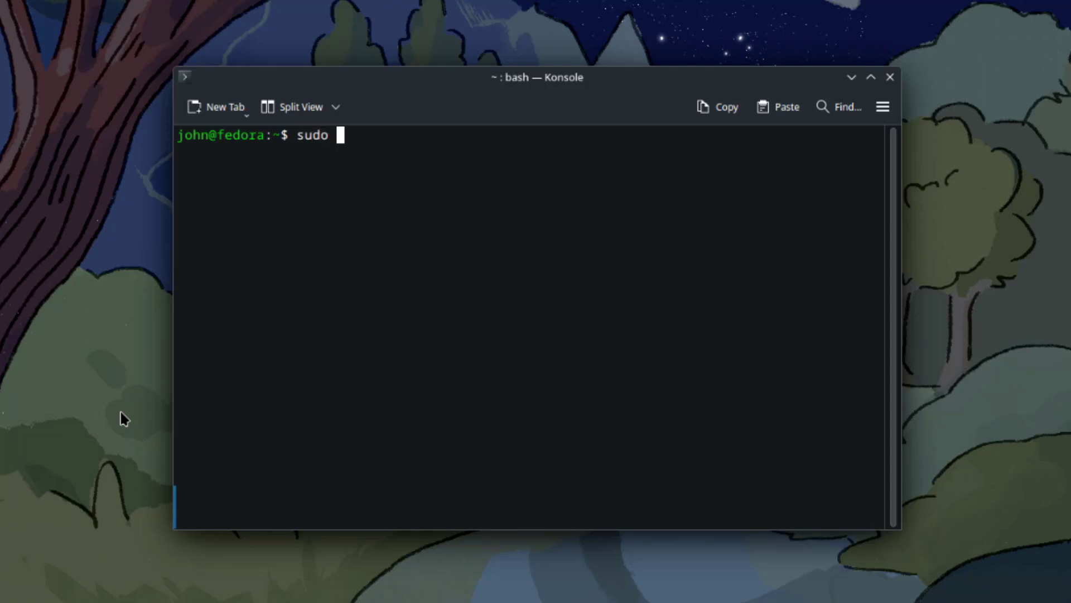
# - Run 'dnf install vlc', accepting the transaction and the Fedora signing key
pyautogui.write('dnf in')
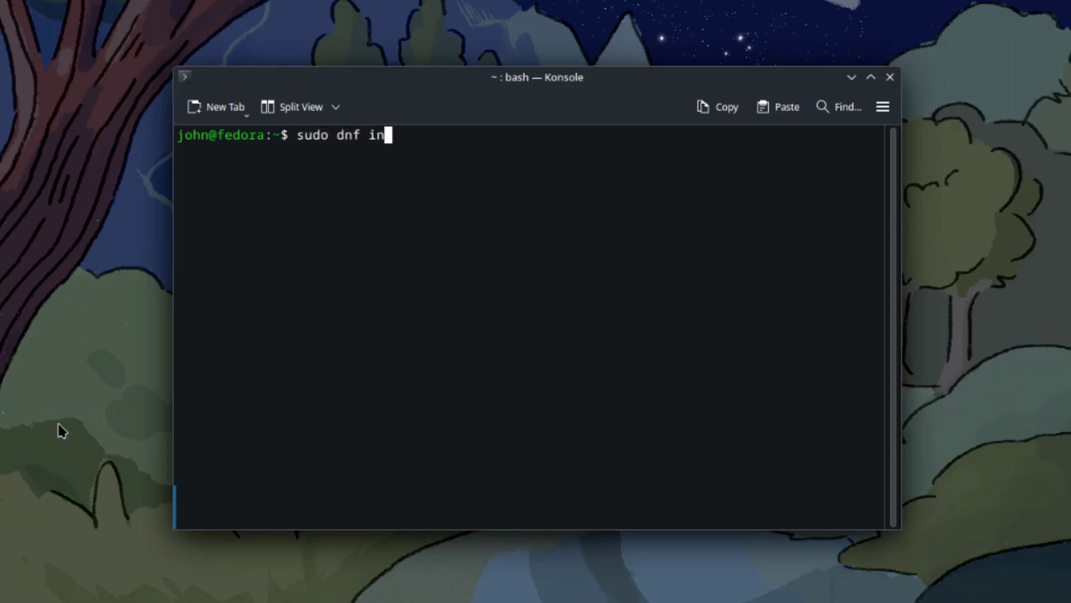
pyautogui.write('stall vl')
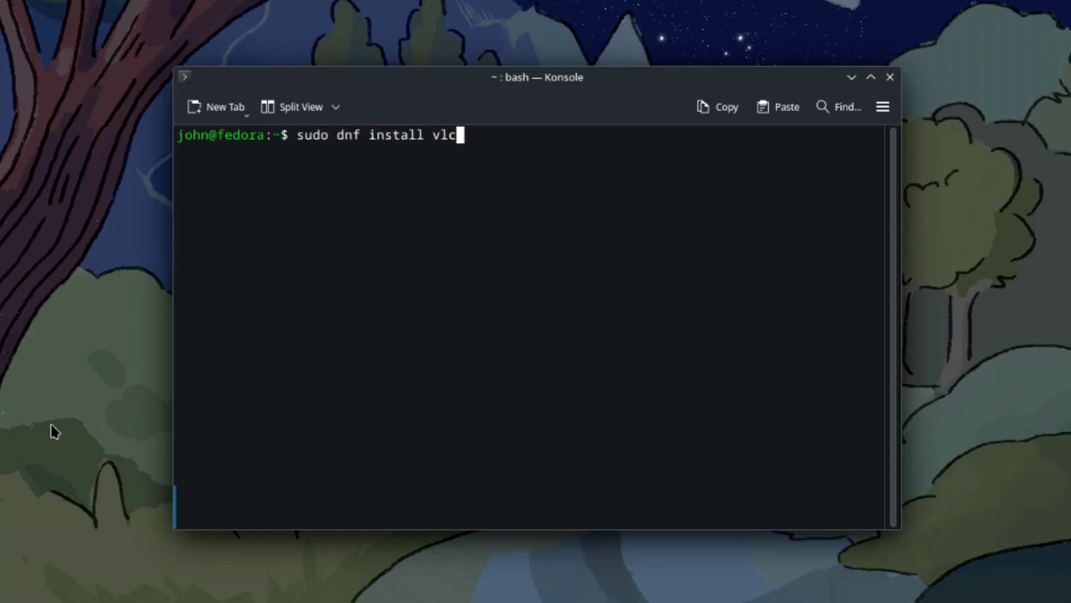
pyautogui.write('c')
pyautogui.press('Return')
pyautogui.press('Return')
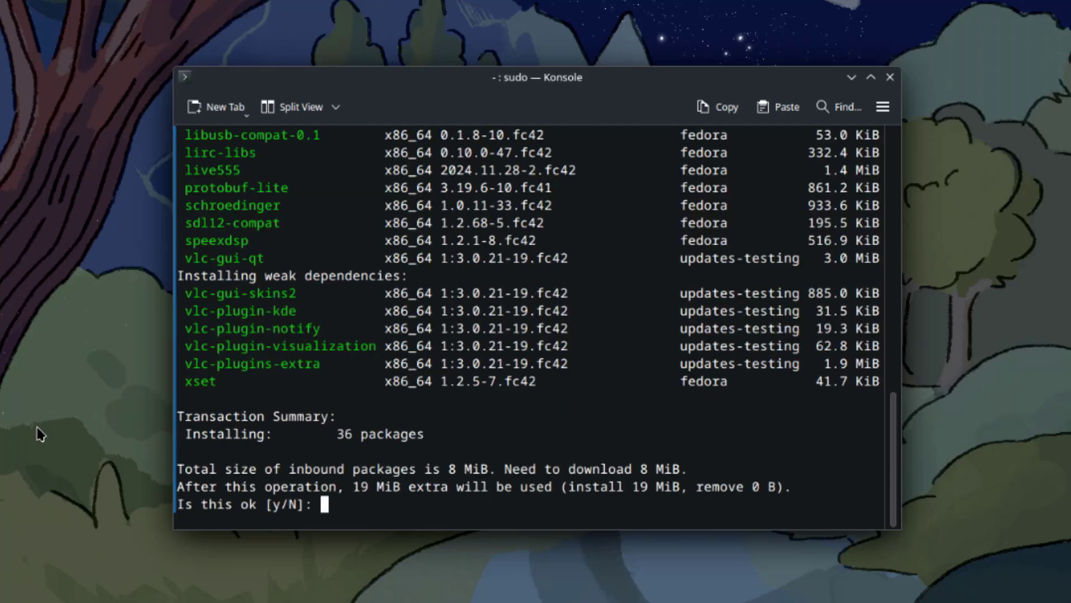
pyautogui.press('Return')
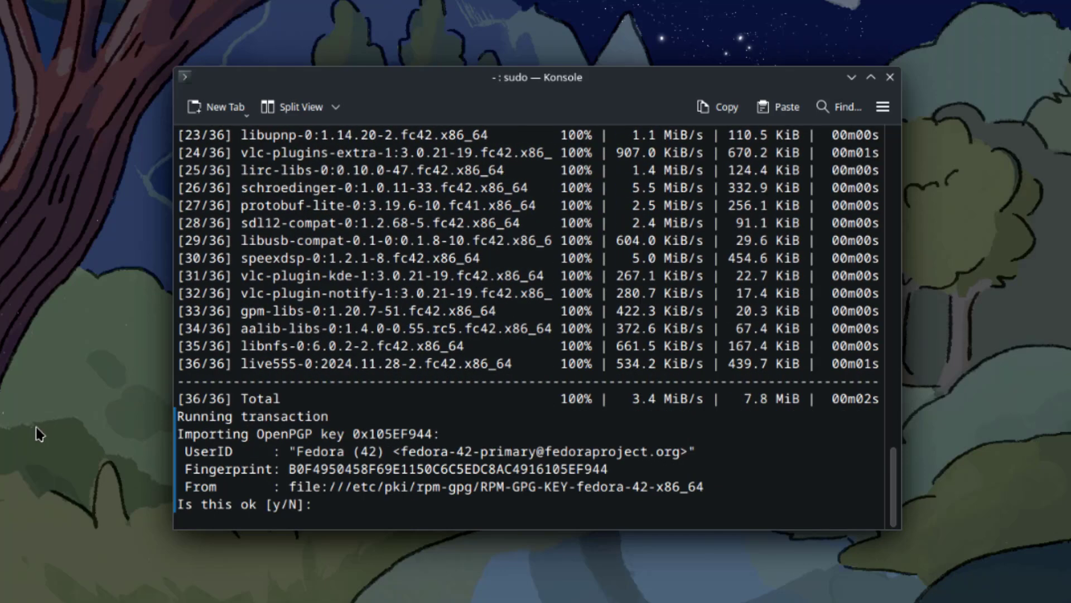
pyautogui.write('y')
pyautogui.press('Return')
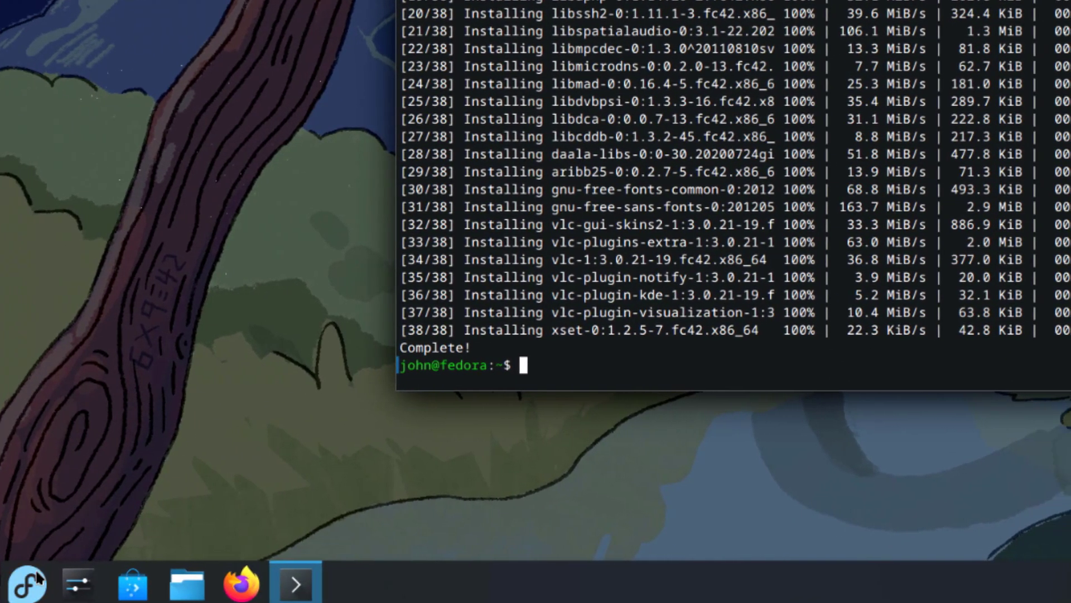
# - Launch VLC from Multimedia and accept its privacy policy with metadata network access allowed
pyautogui.click(77, 580)
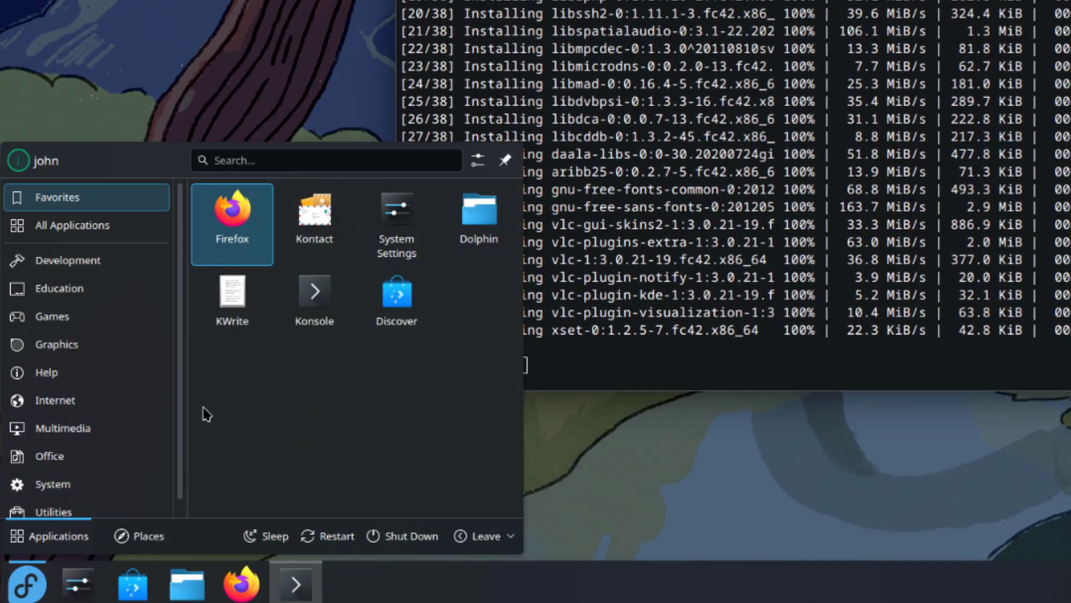
pyautogui.moveTo(71, 404)
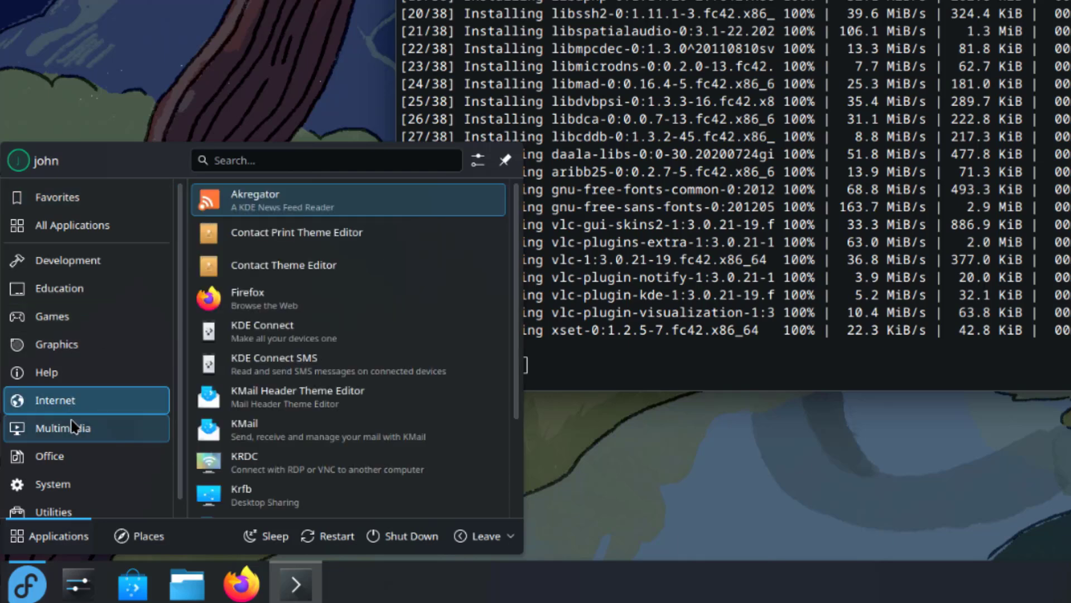
pyautogui.moveTo(74, 427)
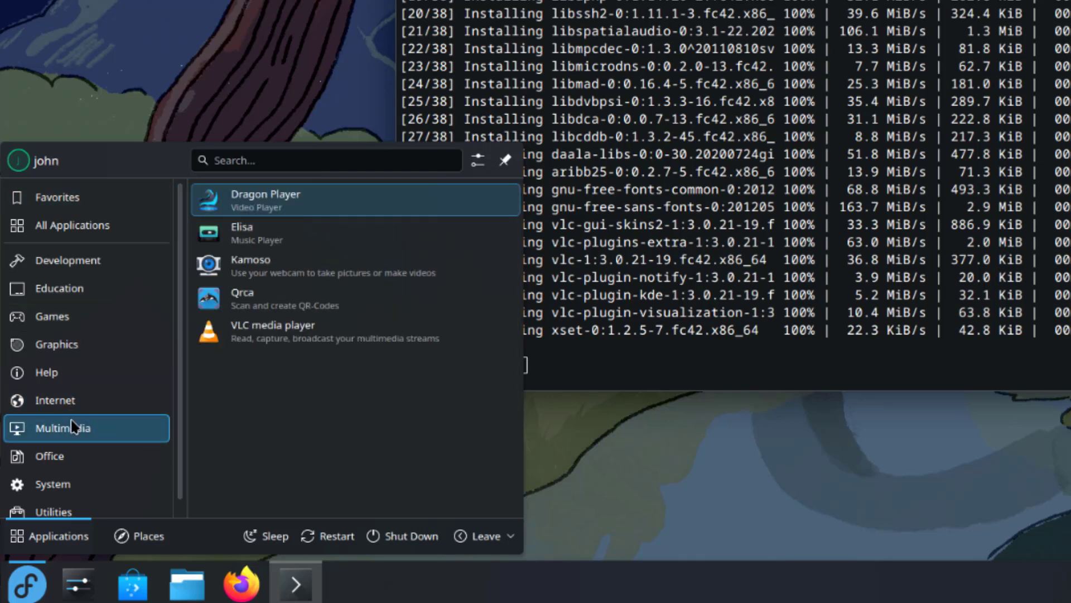
pyautogui.click(270, 337)
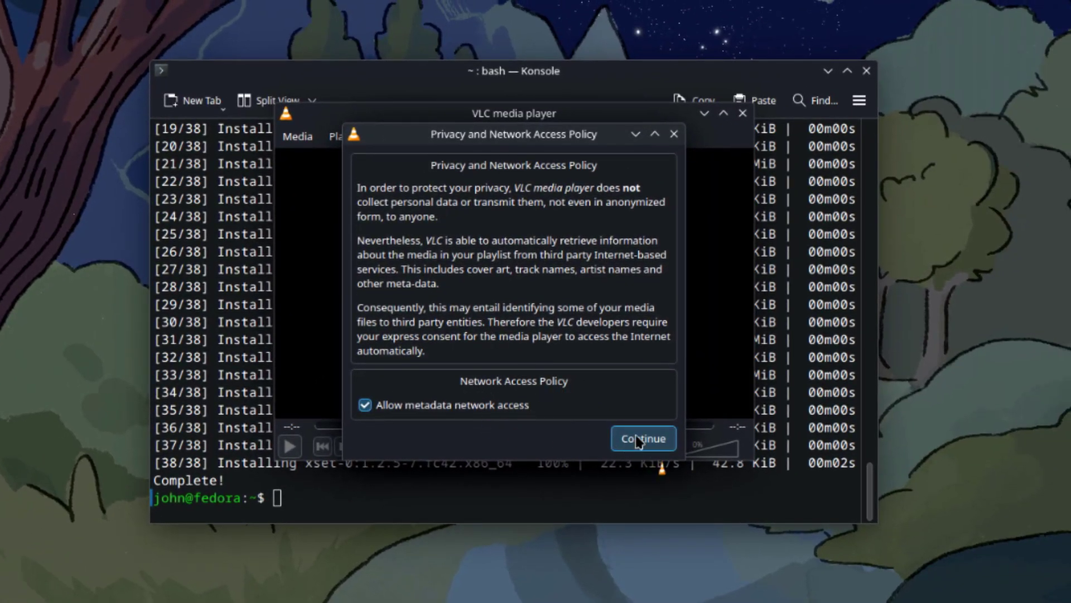
pyautogui.click(636, 439)
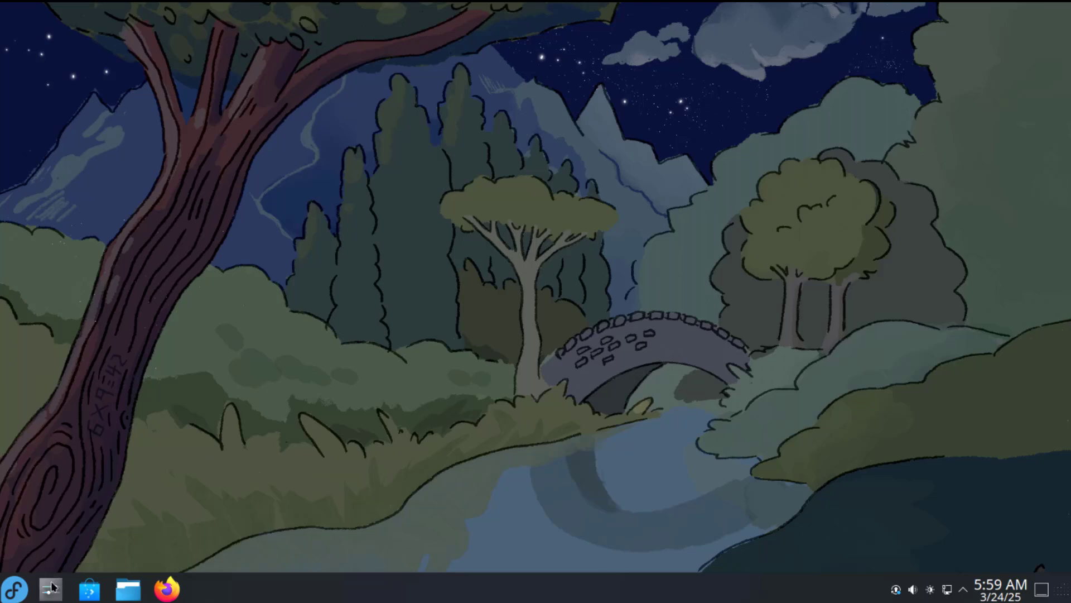
# - Open System Settings at Window Management > Virtual Desktops
pyautogui.click(51, 586)
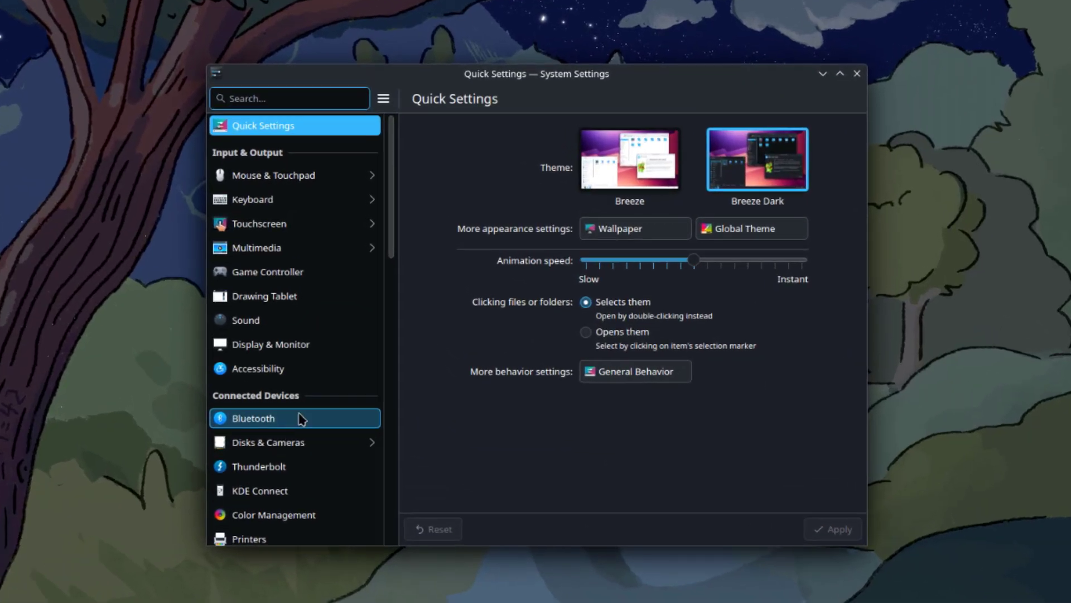
pyautogui.scroll(-6, 307, 318)
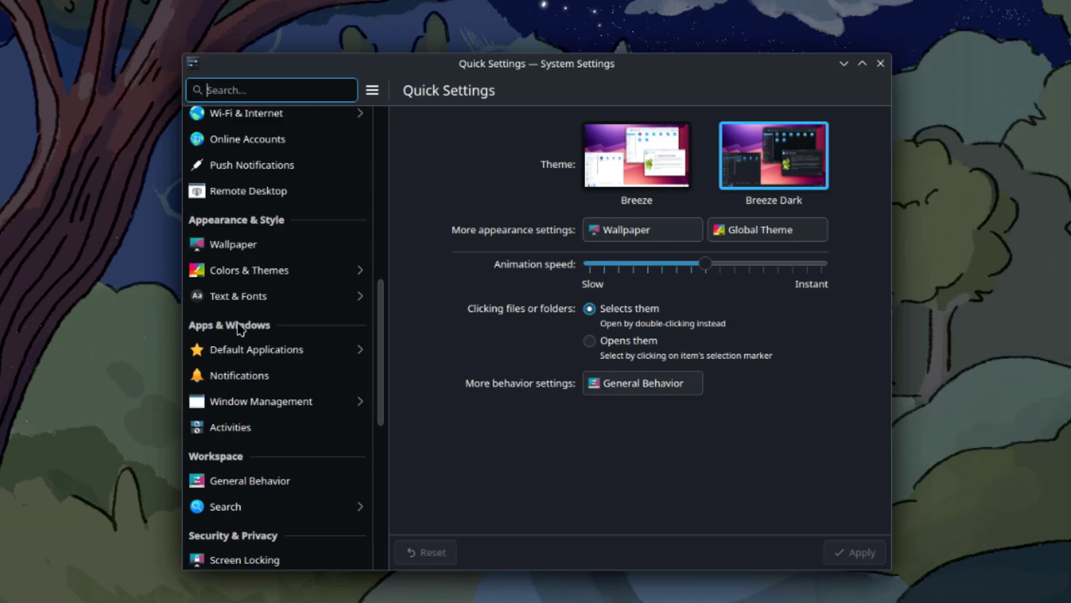
pyautogui.click(264, 402)
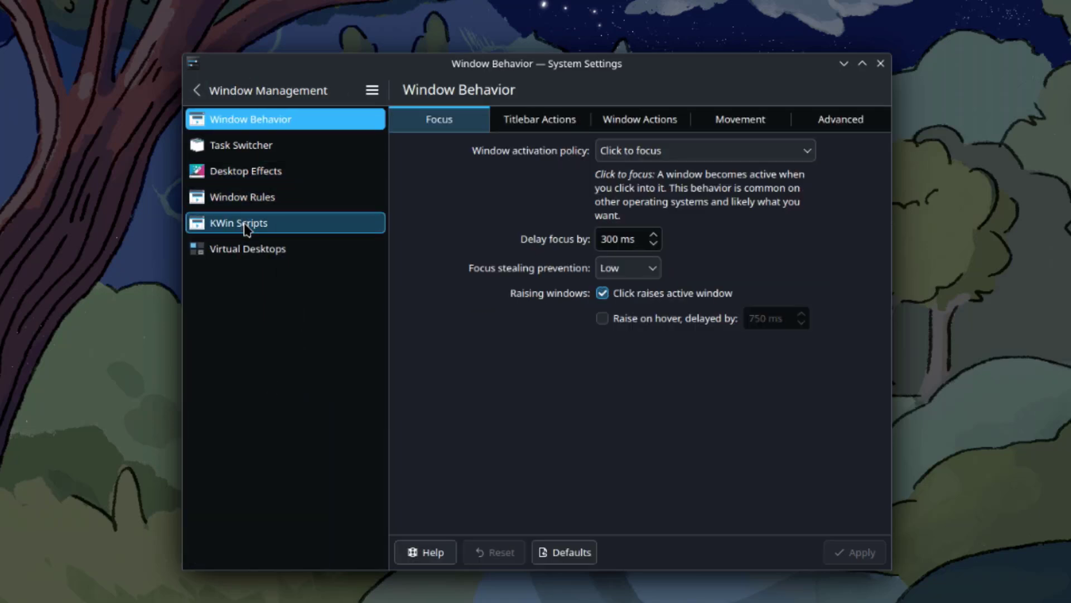
pyautogui.click(248, 250)
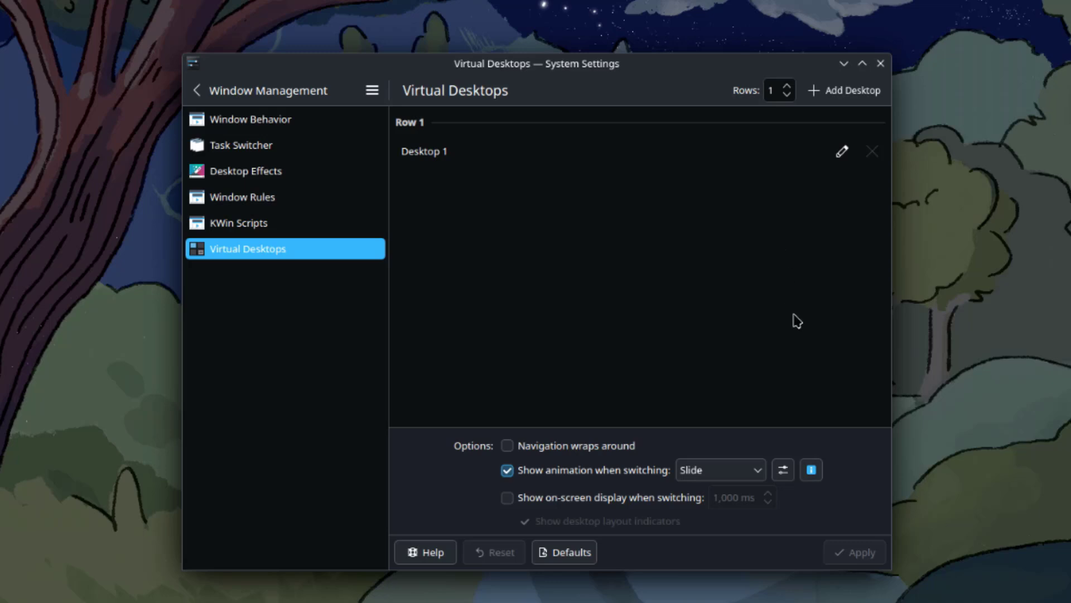
# - Add desktops up to Desktop 6 and apply the change
pyautogui.click(849, 100)
pyautogui.click(849, 100)
pyautogui.click(849, 101)
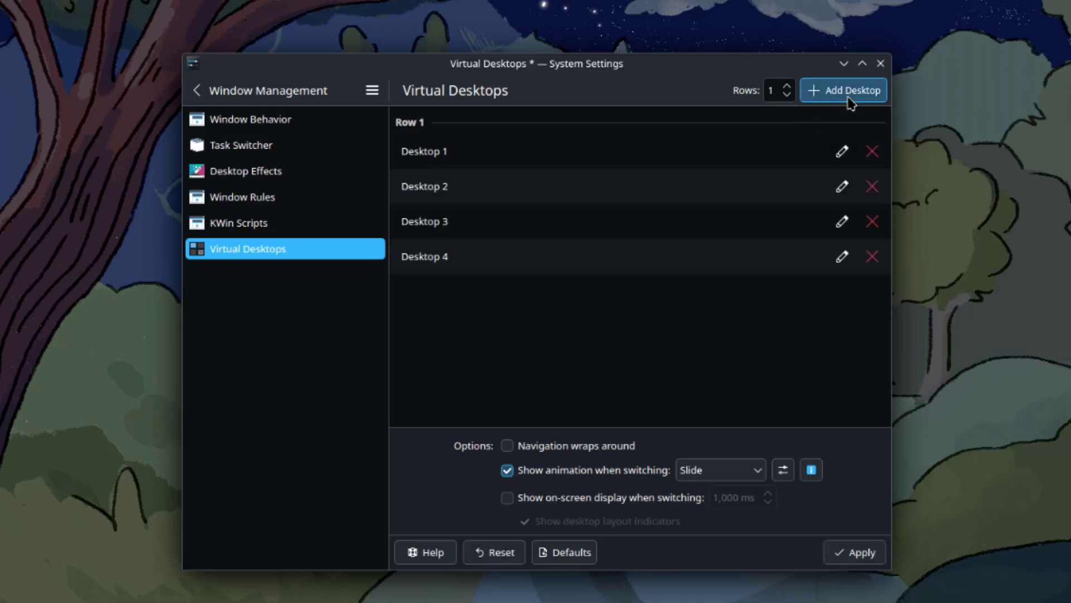
pyautogui.click(849, 100)
pyautogui.click(848, 99)
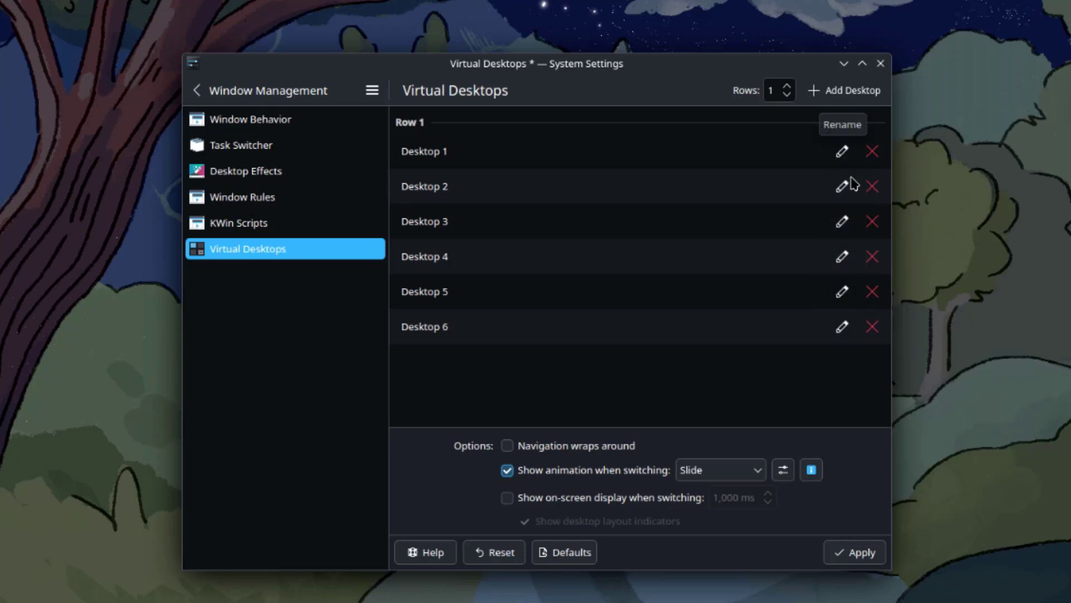
pyautogui.click(857, 556)
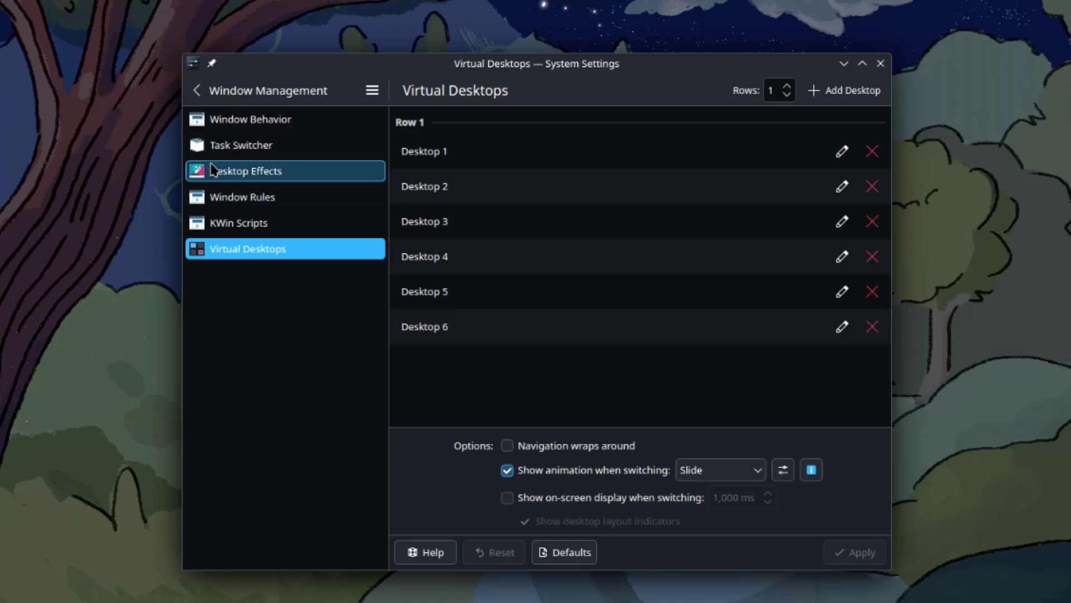
# - Tick the Cube effect under Window Management in Desktop Effects and apply it
pyautogui.click(216, 175)
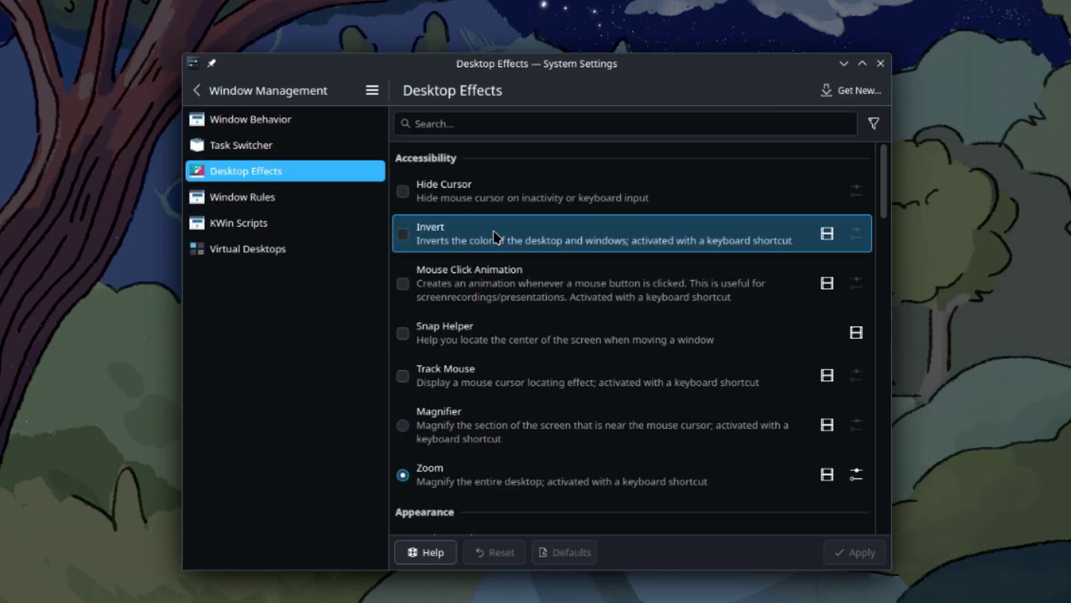
pyautogui.scroll(-20, 603, 342)
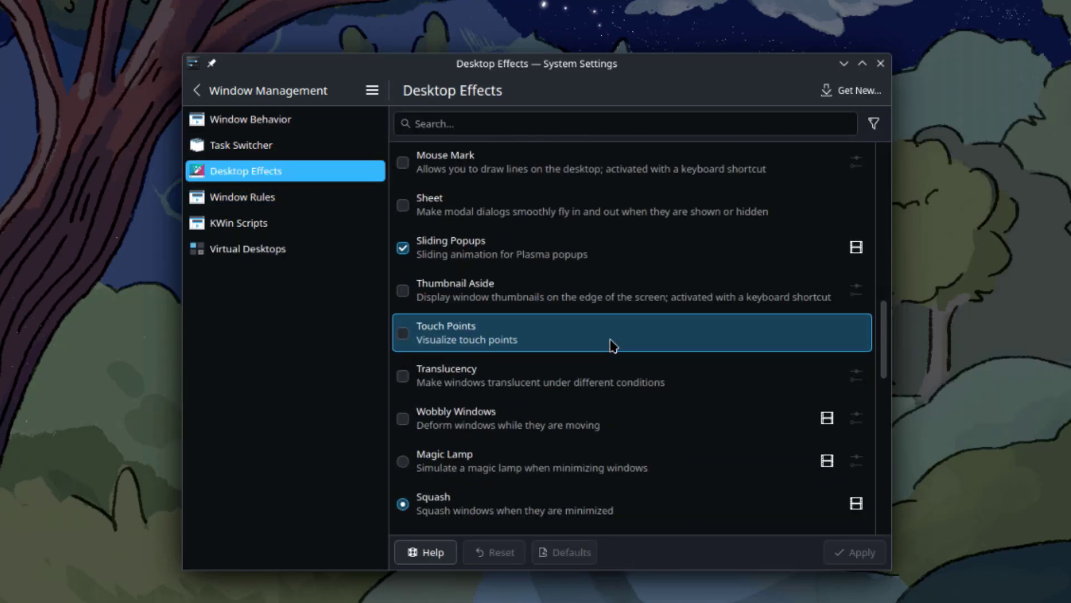
pyautogui.scroll(-20, 613, 346)
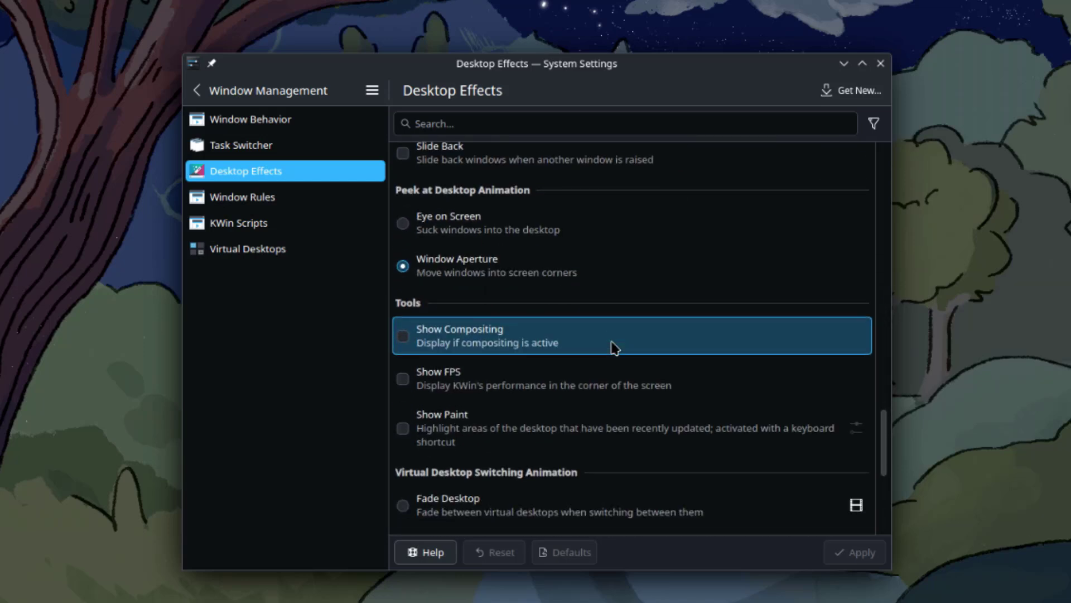
pyautogui.scroll(-5, 614, 347)
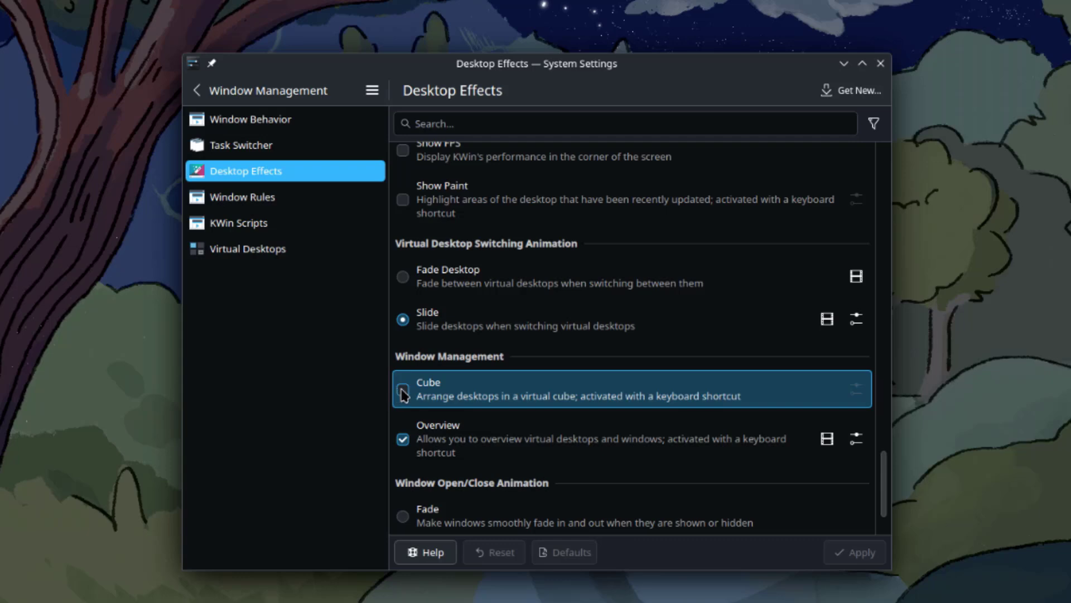
pyautogui.click(402, 390)
pyautogui.click(851, 553)
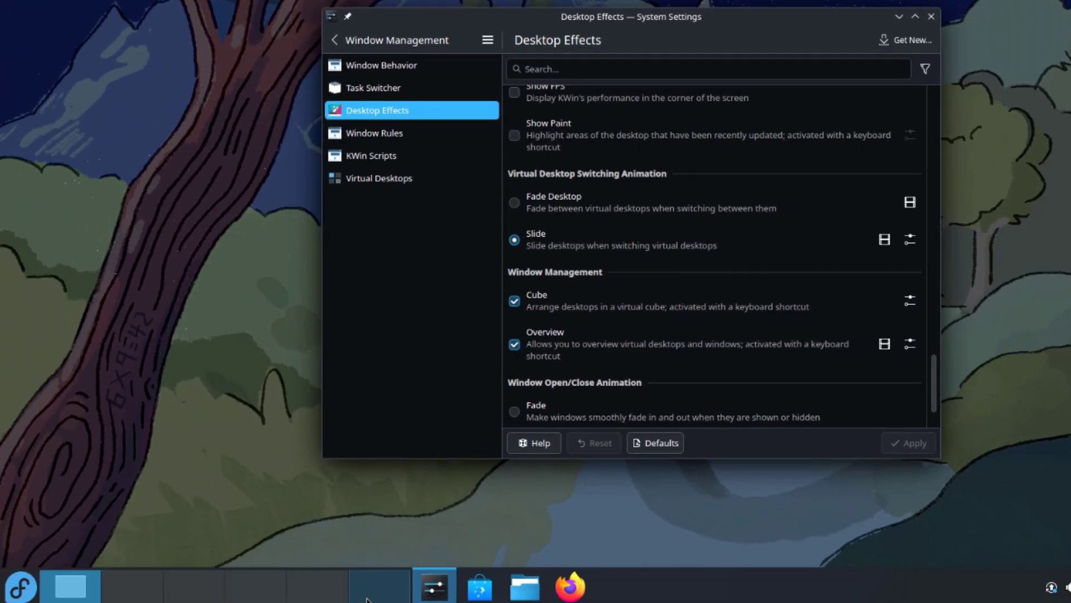
pyautogui.scroll(-2, 725, 413)
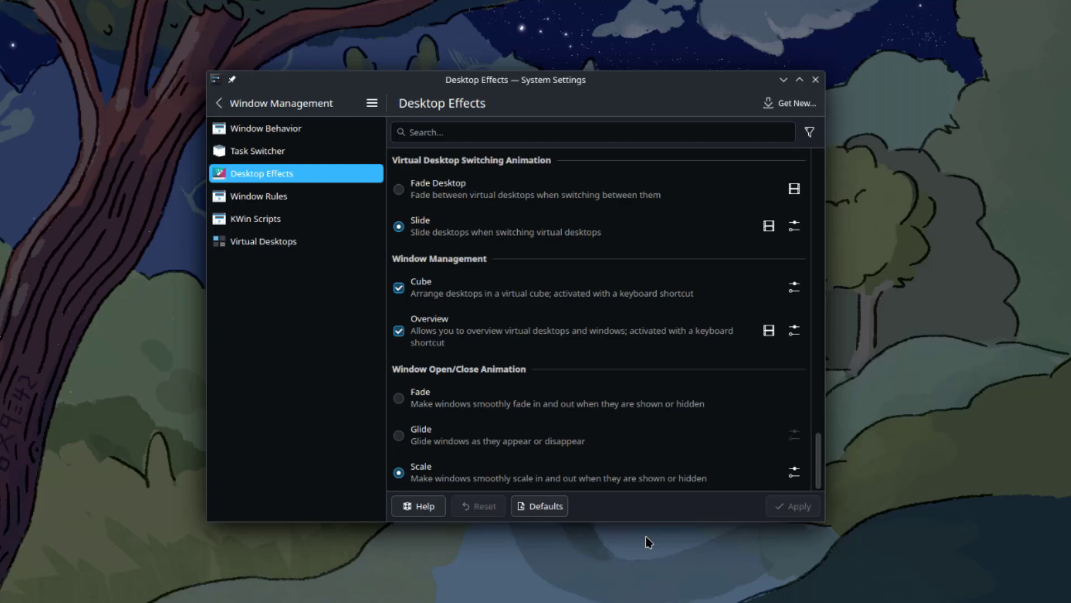
# - Activate the Desktop Cube with Meta+C to show the virtual desktops
pyautogui.press('super+c')
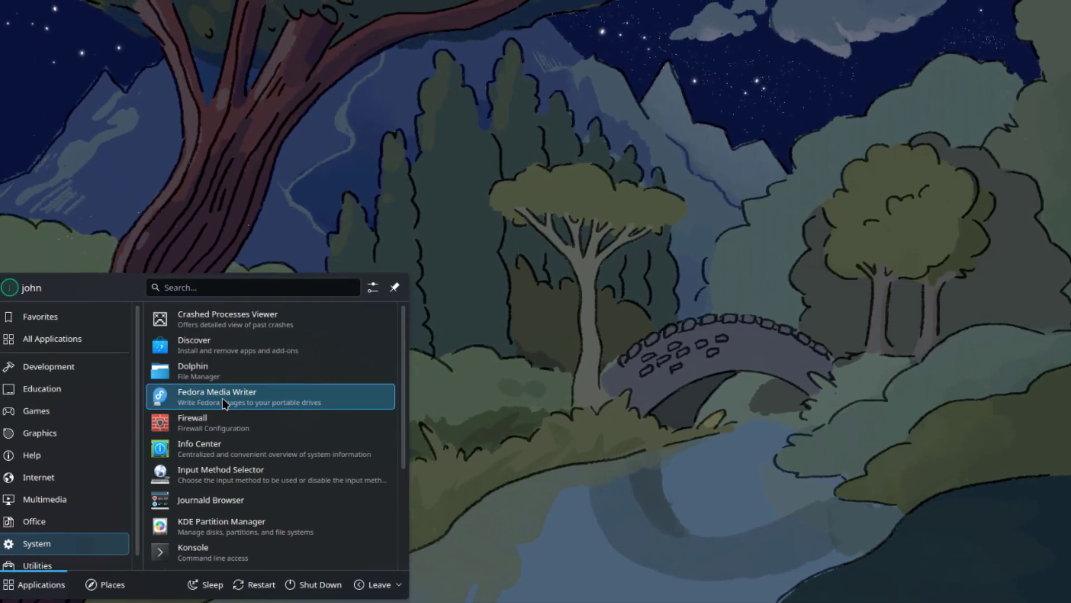
# - Launch Fedora Media Writer, try both image sources, and keep automatic download
pyautogui.click(223, 403)
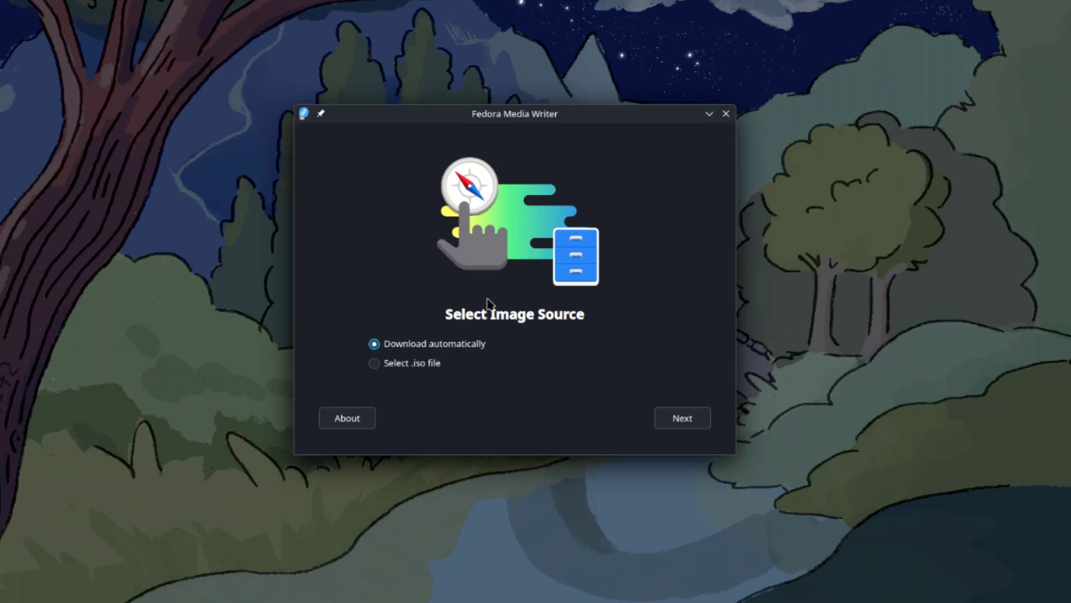
pyautogui.click(434, 366)
pyautogui.click(454, 346)
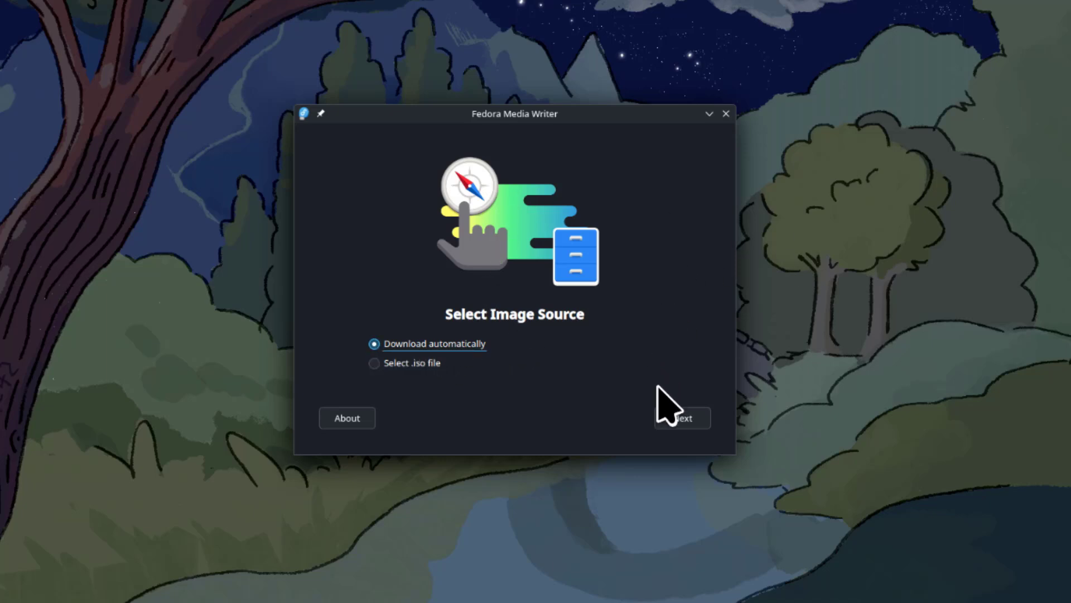
pyautogui.click(680, 422)
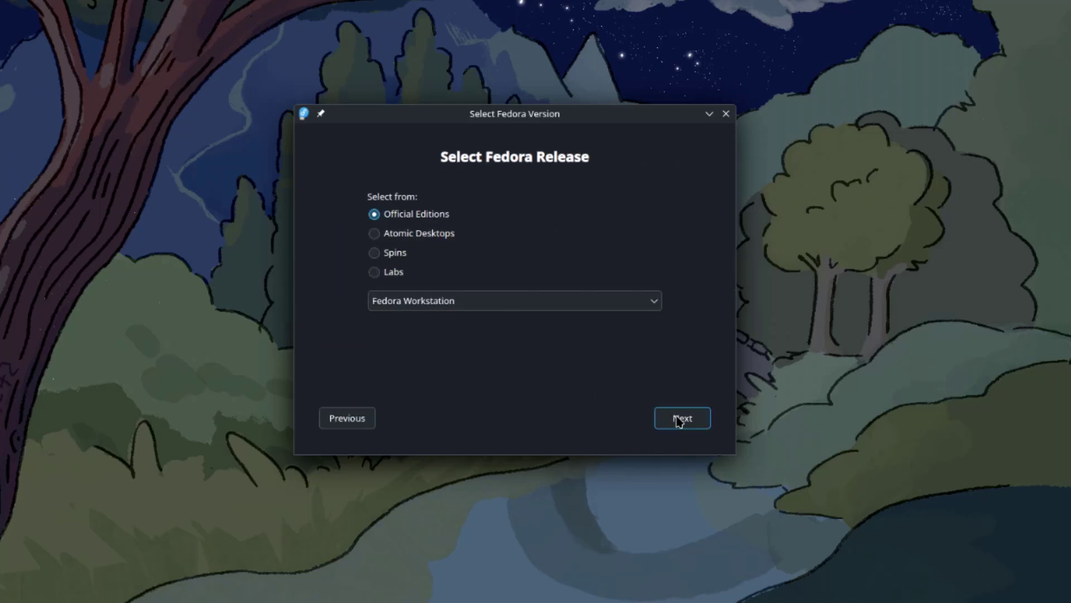
# - Browse the edition list keeping Fedora Workstation, view write options, then return to the start
pyautogui.click(469, 305)
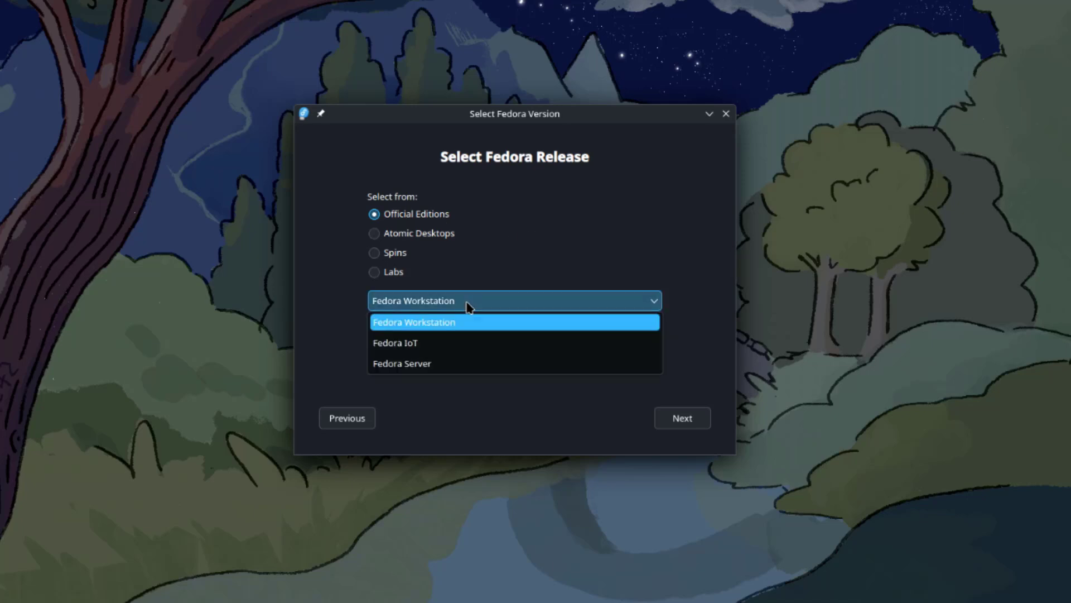
pyautogui.click(468, 305)
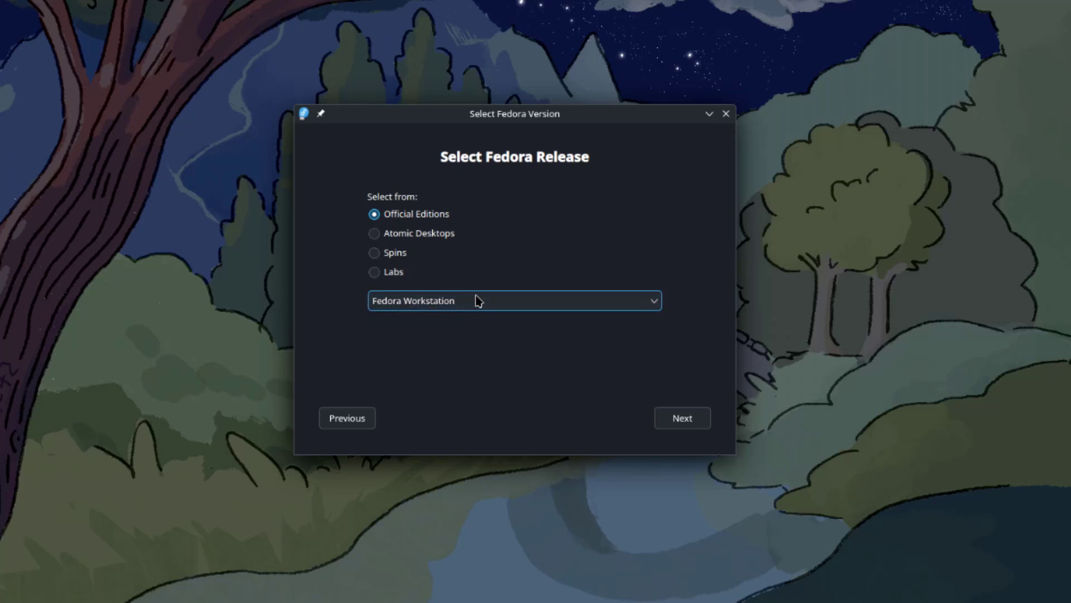
pyautogui.click(695, 424)
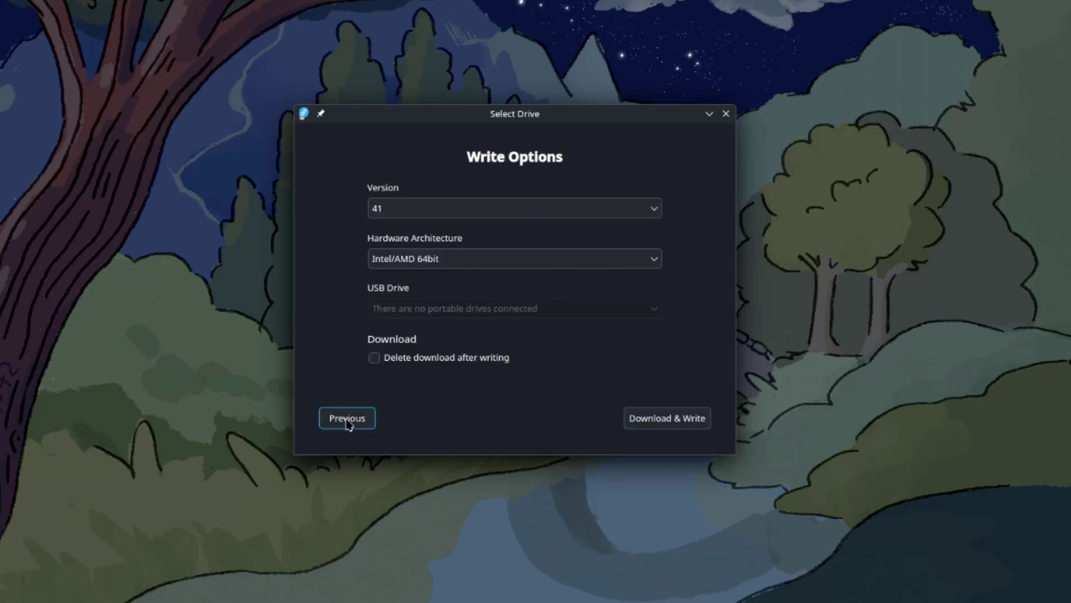
pyautogui.click(348, 422)
pyautogui.click(347, 423)
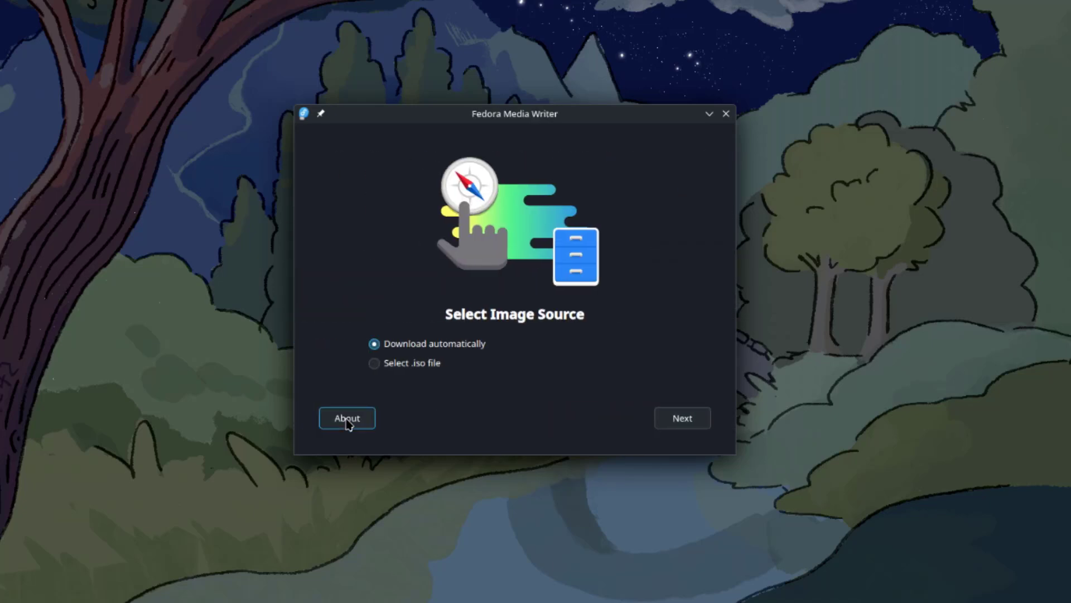
# - Check the window action menu, then show the About information with version 5.2.3
pyautogui.click(304, 114)
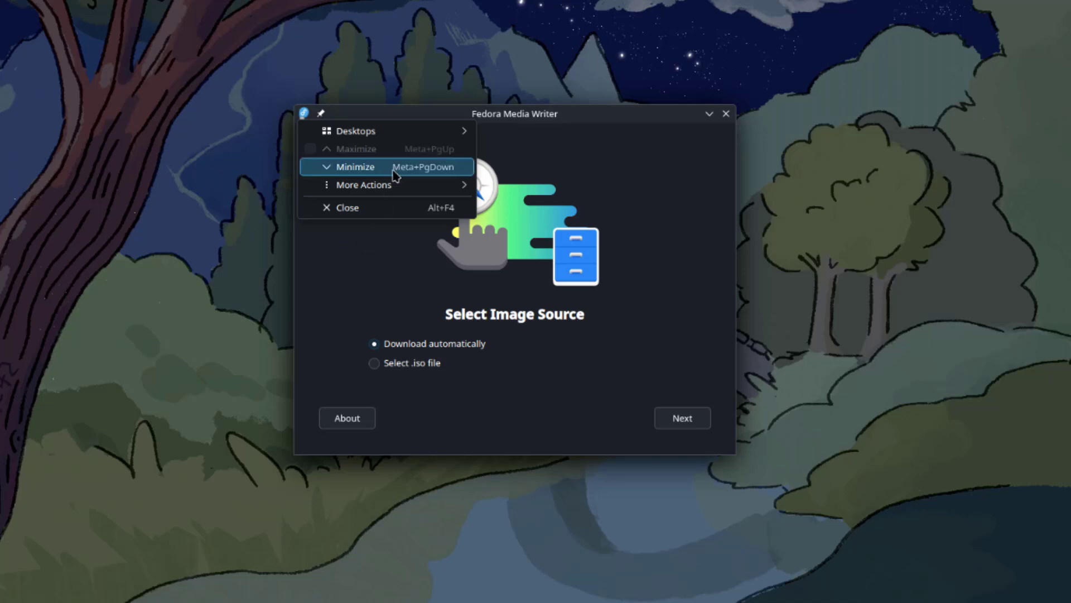
pyautogui.moveTo(441, 131)
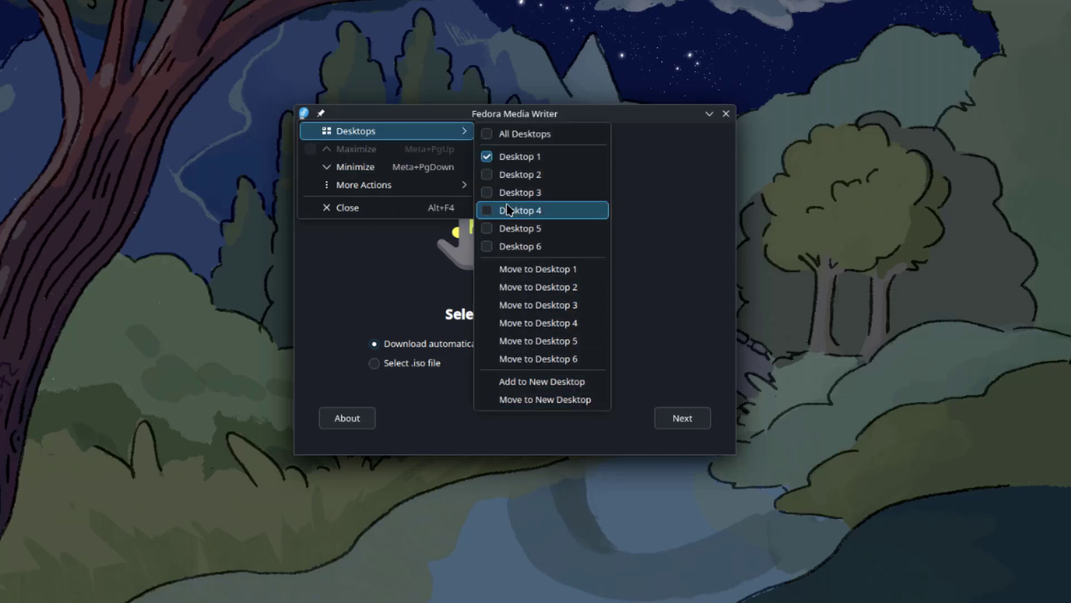
pyautogui.moveTo(462, 189)
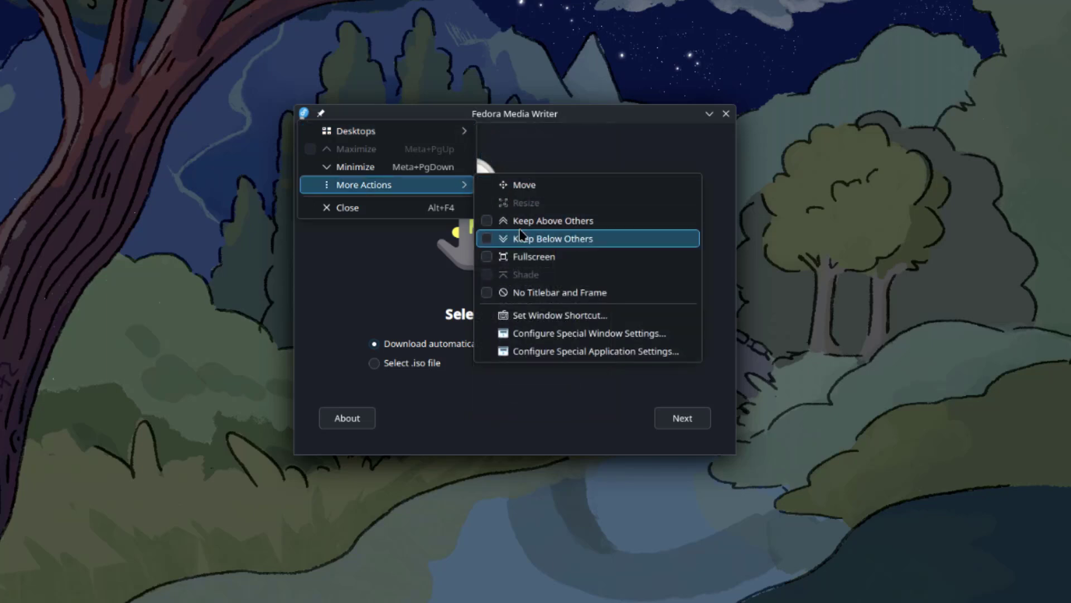
pyautogui.click(385, 277)
pyautogui.click(358, 425)
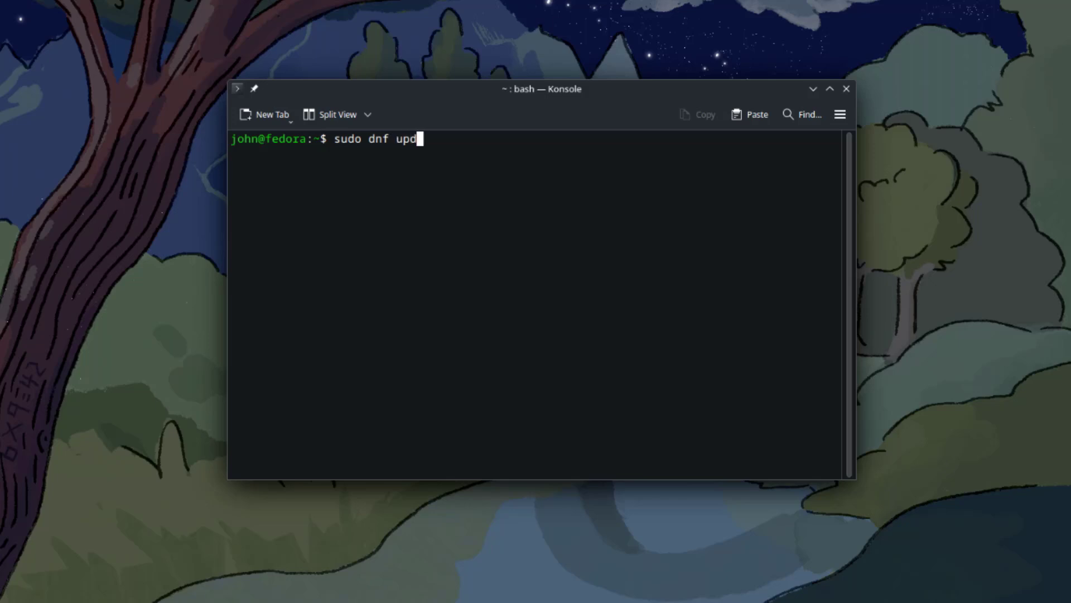
# - Run 'sudo dnf update', accept the 2 GiB transaction with y, and bring Konsole forward
pyautogui.write('e')
pyautogui.press('Return')
pyautogui.press('Return')
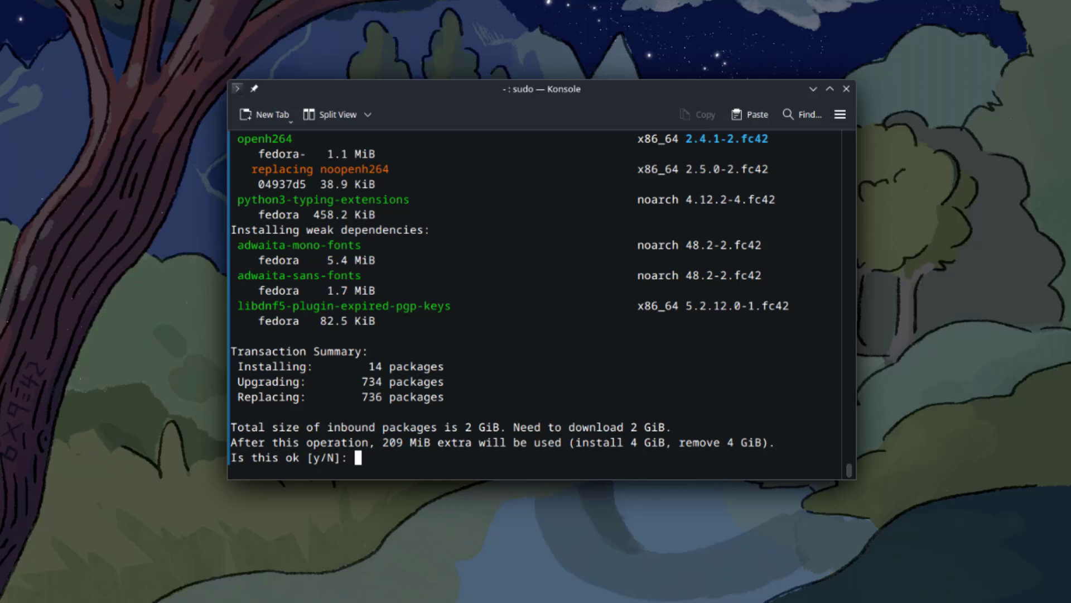
pyautogui.write('y')
pyautogui.press('Return')
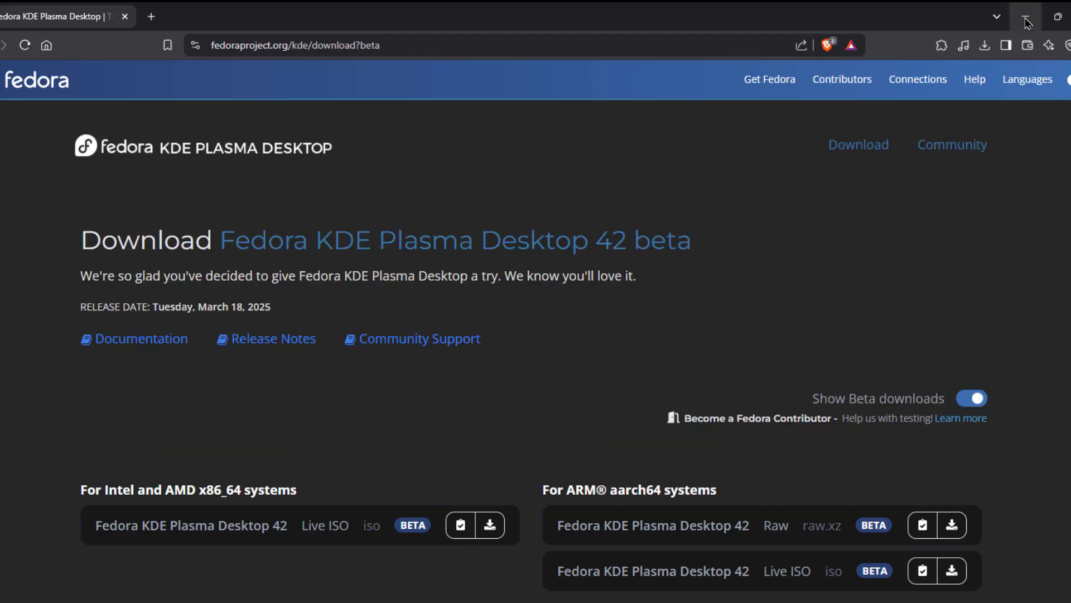
pyautogui.click(1026, 23)
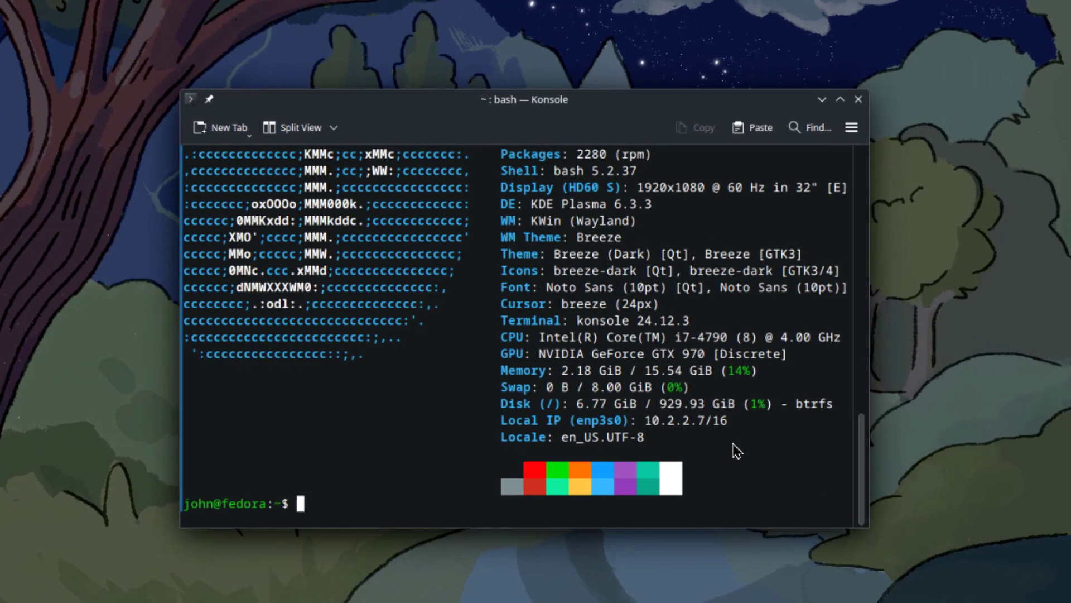